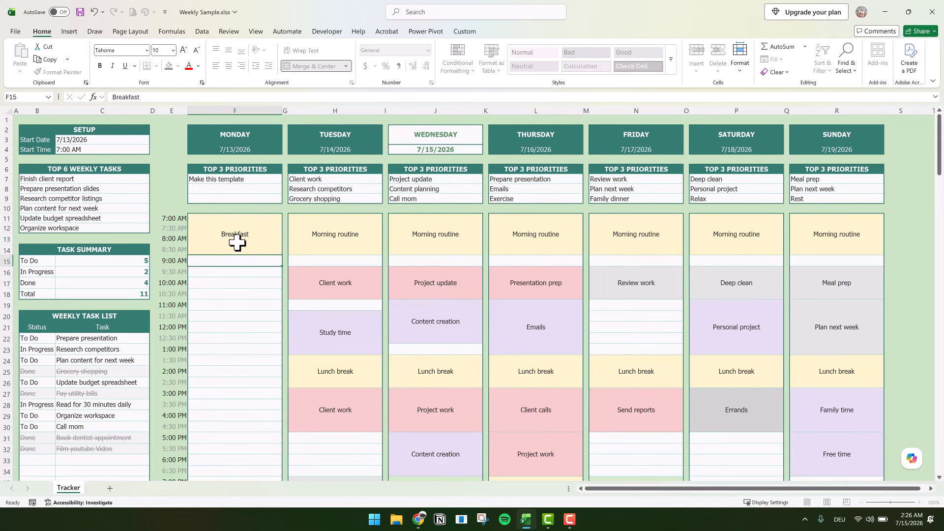
Merge Monday's cells F16:F17, fill them light gray and enter "bus to work".
{"action": "left_click_drag", "start_coordinate": [235, 271], "coordinate": [238, 281]}
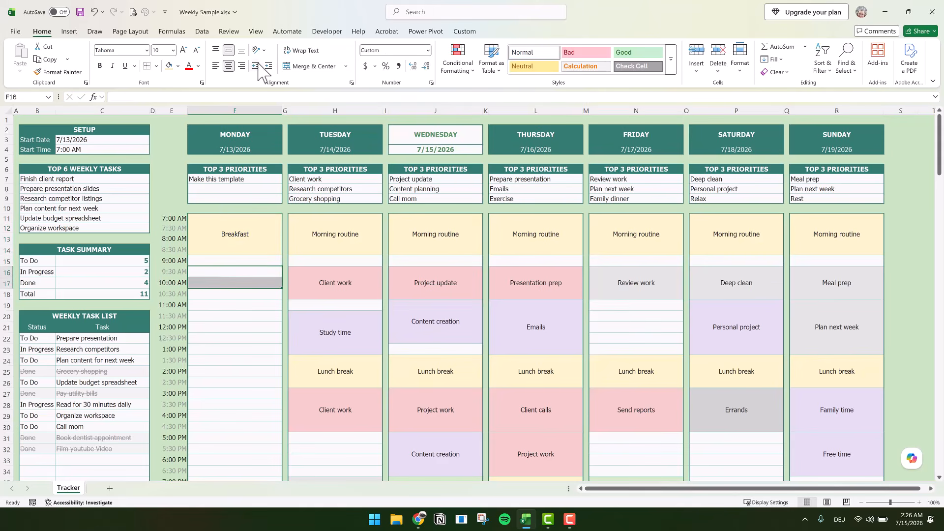
{"action": "left_click", "coordinate": [309, 66]}
{"action": "left_click", "coordinate": [178, 66]}
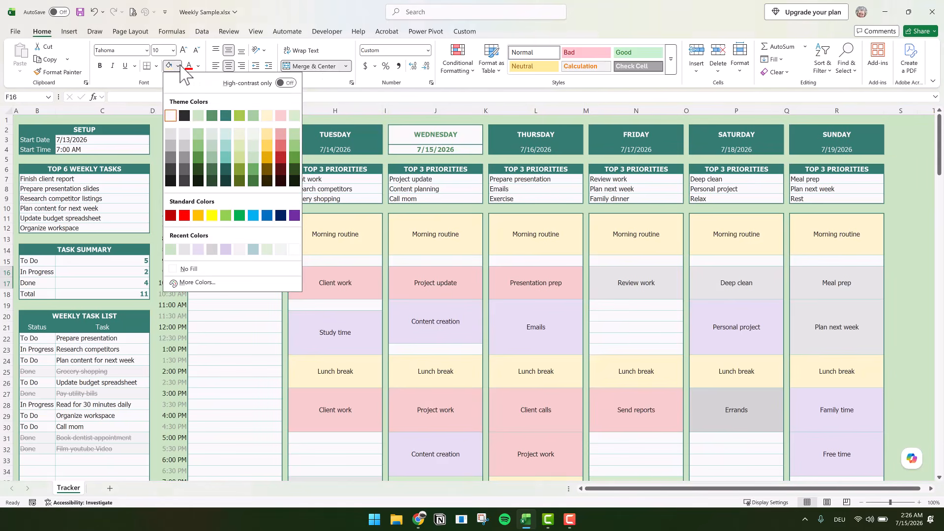
{"action": "left_click", "coordinate": [185, 144]}
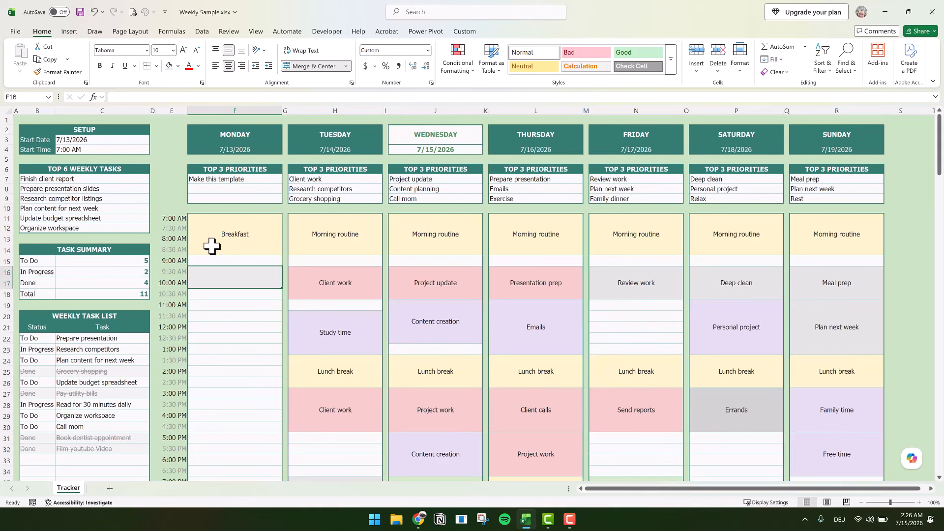
{"action": "type", "text": "bus t"}
{"action": "key", "text": "Return"}
Fill Monday's cells F20:F30 light pink, merge them and start the block's text with "Presen".
{"action": "left_click_drag", "start_coordinate": [276, 317], "coordinate": [266, 423]}
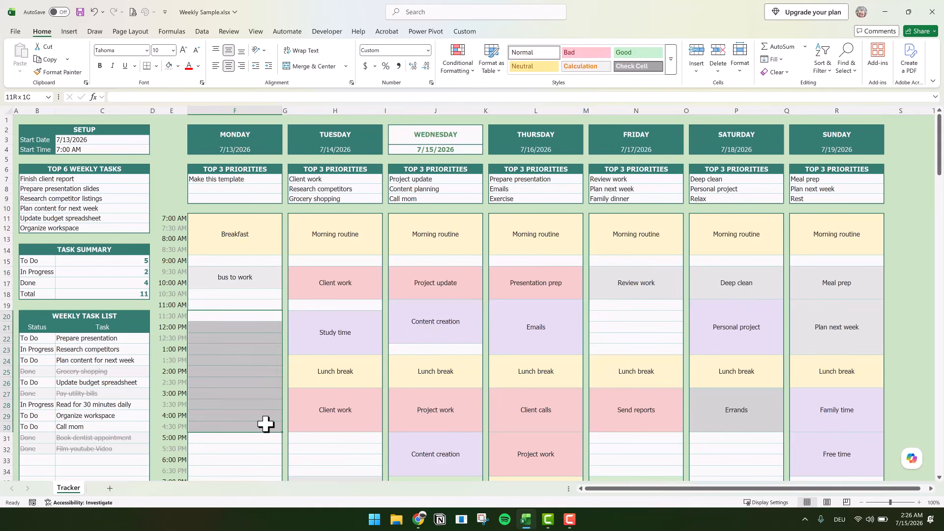
{"action": "left_click", "coordinate": [178, 66]}
{"action": "left_click", "coordinate": [280, 124]}
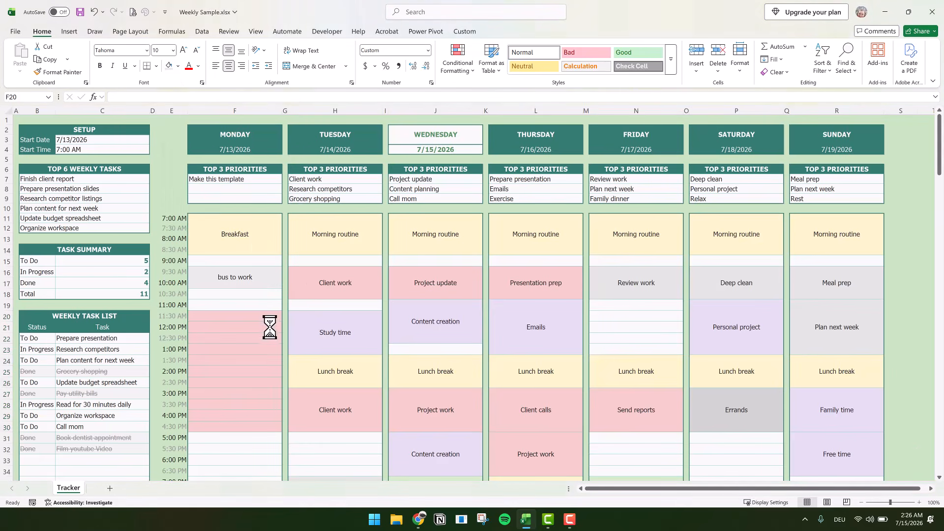
{"action": "left_click", "coordinate": [308, 66]}
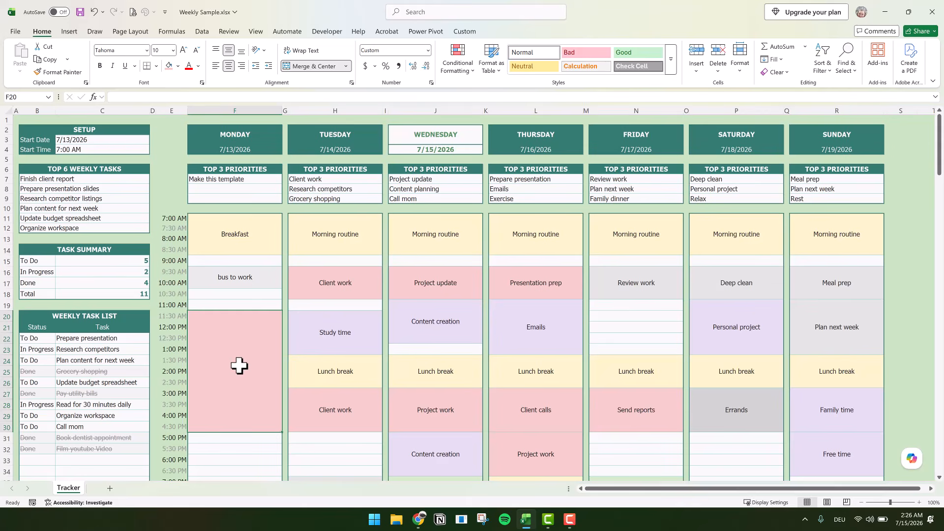
{"action": "type", "text": "Presen"}
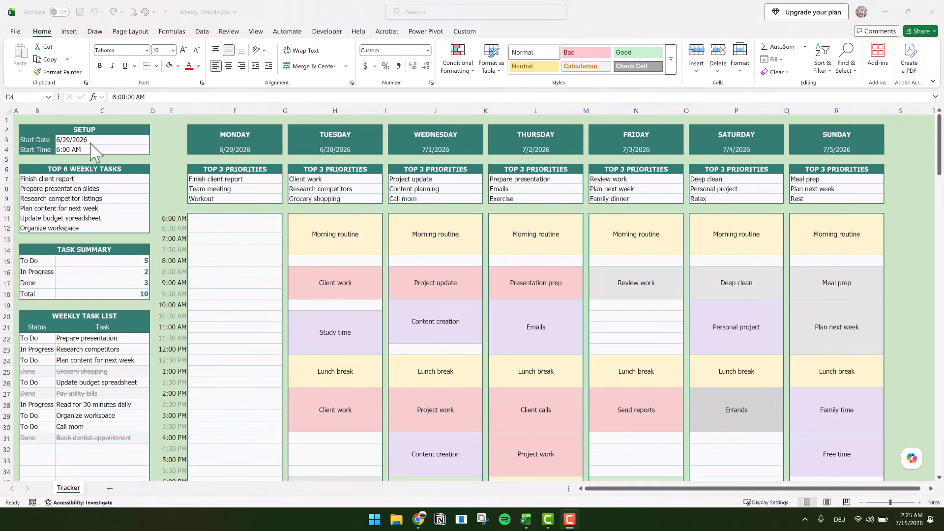
Set the planner's start date to 7/13 and its start time to 7:00 AM in the Setup block.
{"action": "left_click", "coordinate": [96, 147]}
{"action": "left_click", "coordinate": [102, 139]}
{"action": "type", "text": "7/13"}
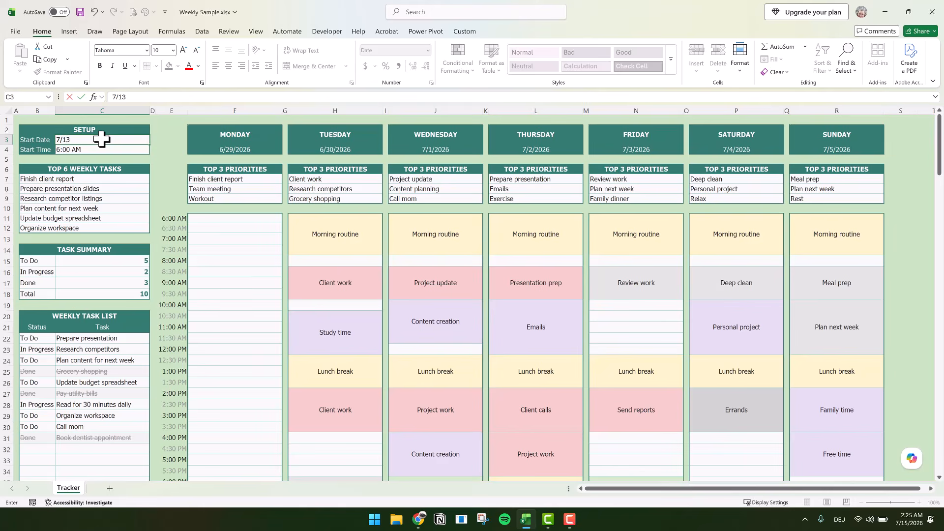
{"action": "key", "text": "Return"}
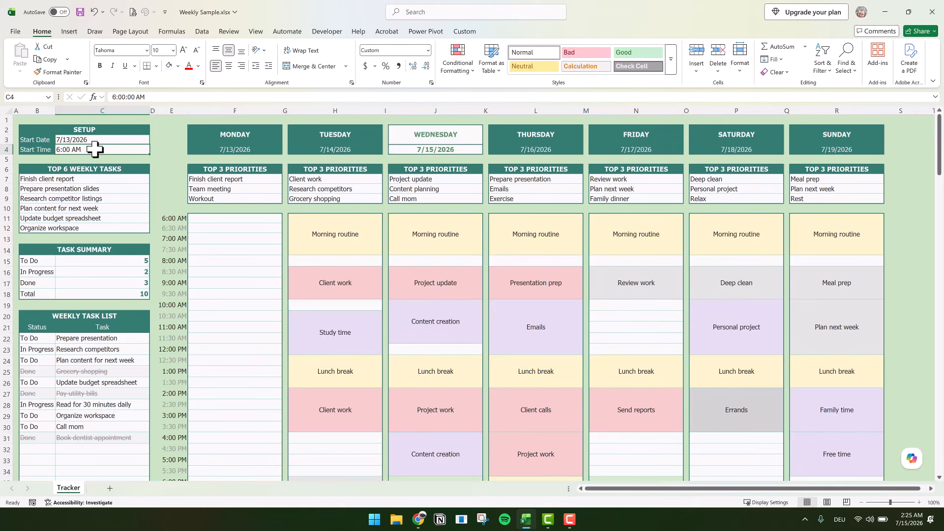
{"action": "type", "text": "7"}
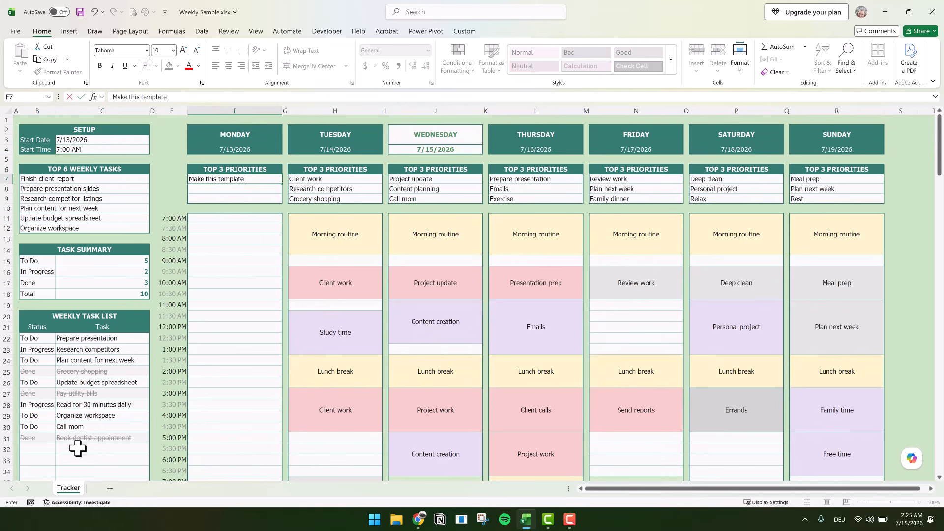
Add the task "Film youtube Video" in row 32 of the Weekly Task List with the status To Do.
{"action": "left_click", "coordinate": [78, 449]}
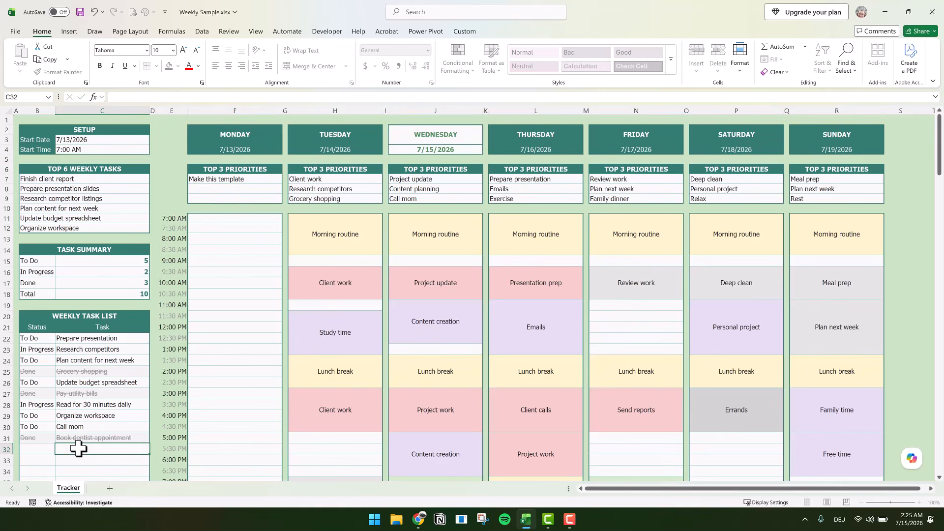
{"action": "type", "text": "Film youtube Video"}
{"action": "left_click", "coordinate": [41, 448]}
{"action": "left_click", "coordinate": [59, 449]}
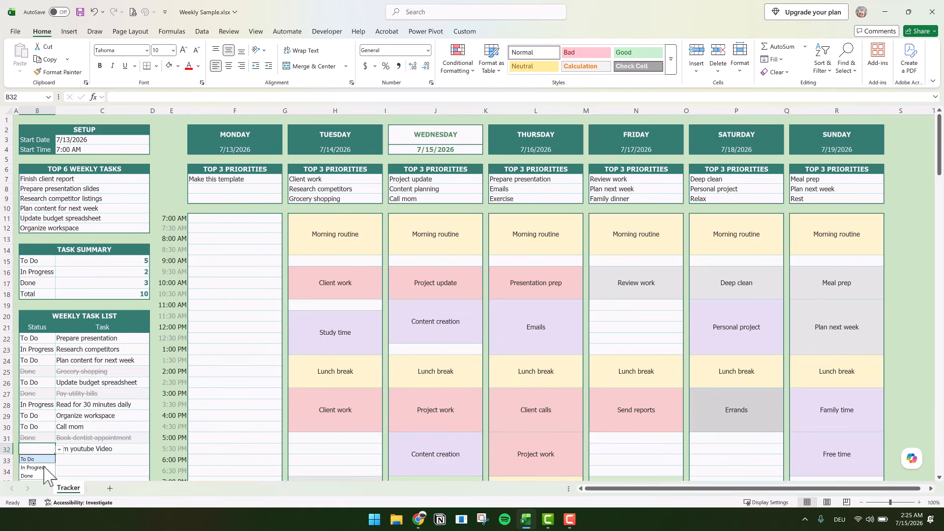
{"action": "left_click", "coordinate": [29, 459]}
Change the status of the "Film youtube Video" task to In Progress, and finally to Done.
{"action": "left_click", "coordinate": [59, 449]}
{"action": "left_click", "coordinate": [35, 466]}
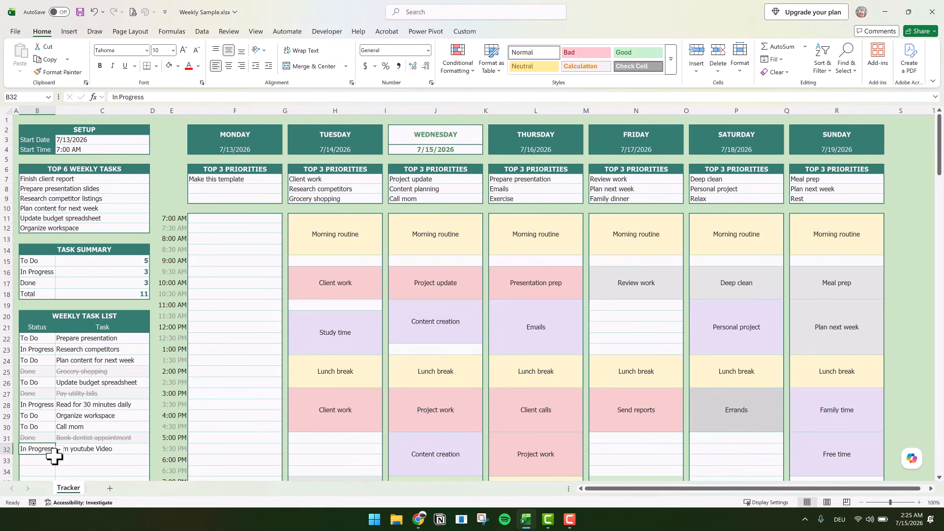
{"action": "left_click", "coordinate": [60, 449]}
{"action": "left_click", "coordinate": [30, 473]}
Clear Monday's three priorities and enter "Make this template" as the first one.
{"action": "left_click_drag", "start_coordinate": [213, 179], "coordinate": [214, 199]}
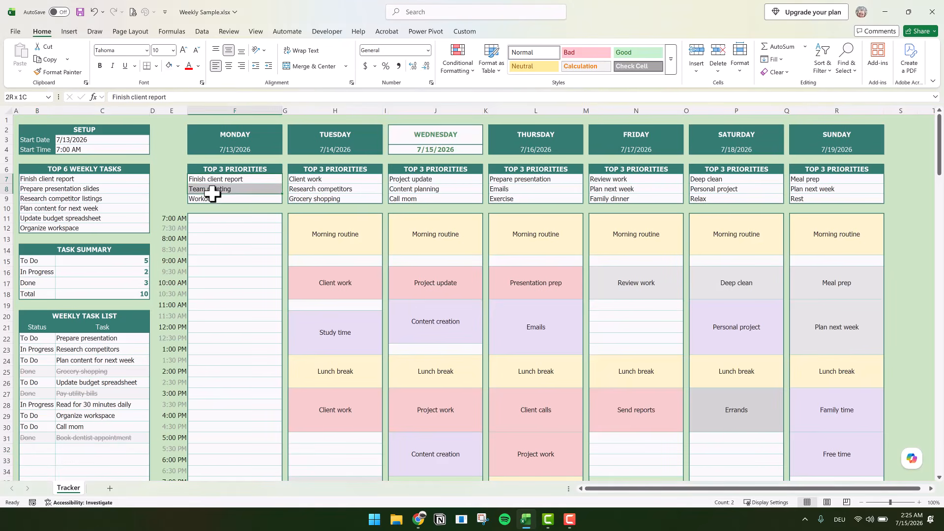
{"action": "key", "text": "Delete"}
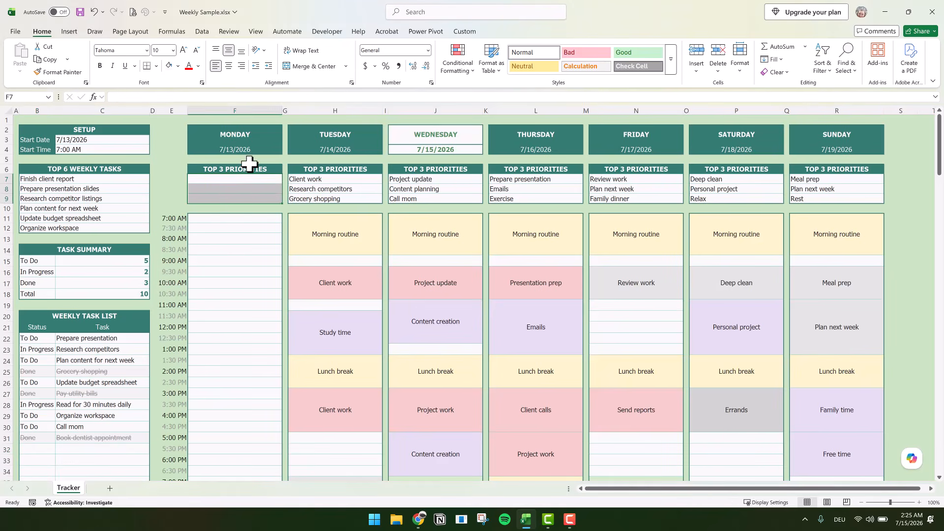
{"action": "left_click", "coordinate": [220, 177]}
{"action": "type", "text": "Make this template"}
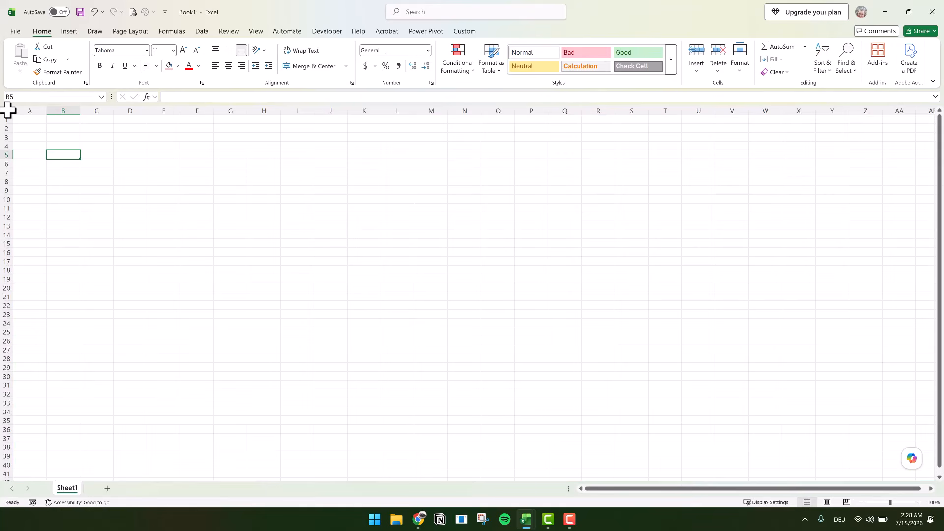
Fill the entire sheet of the blank workbook with light green.
{"action": "left_click", "coordinate": [7, 108]}
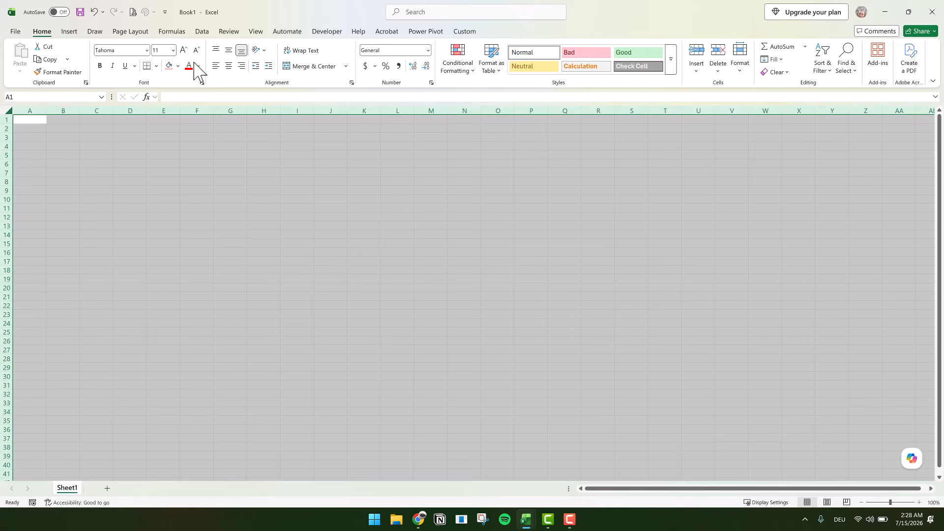
{"action": "left_click", "coordinate": [177, 66]}
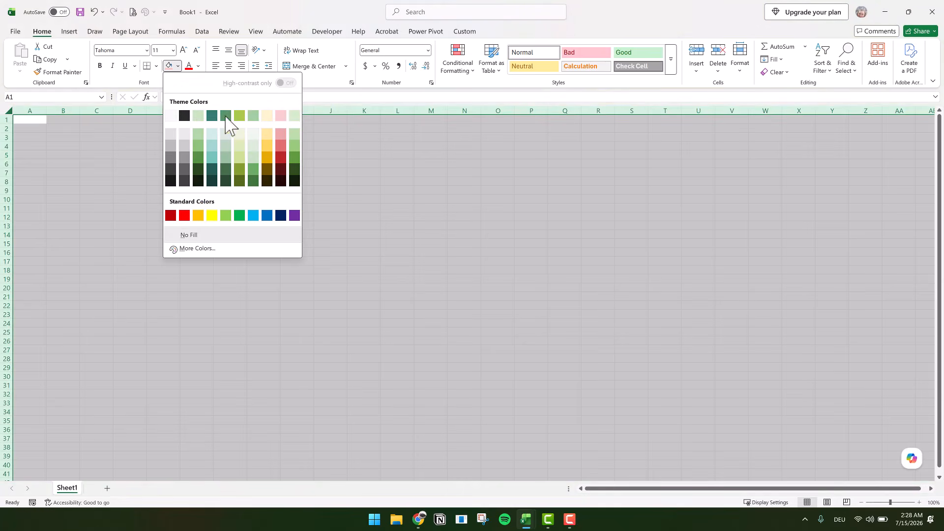
{"action": "left_click", "coordinate": [199, 133]}
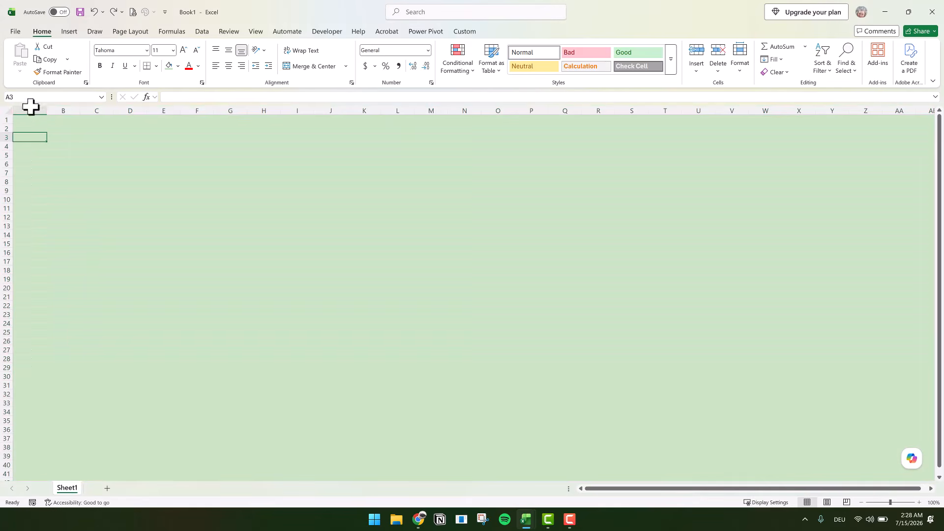
Set the width of column A to 1.
{"action": "left_click", "coordinate": [30, 109]}
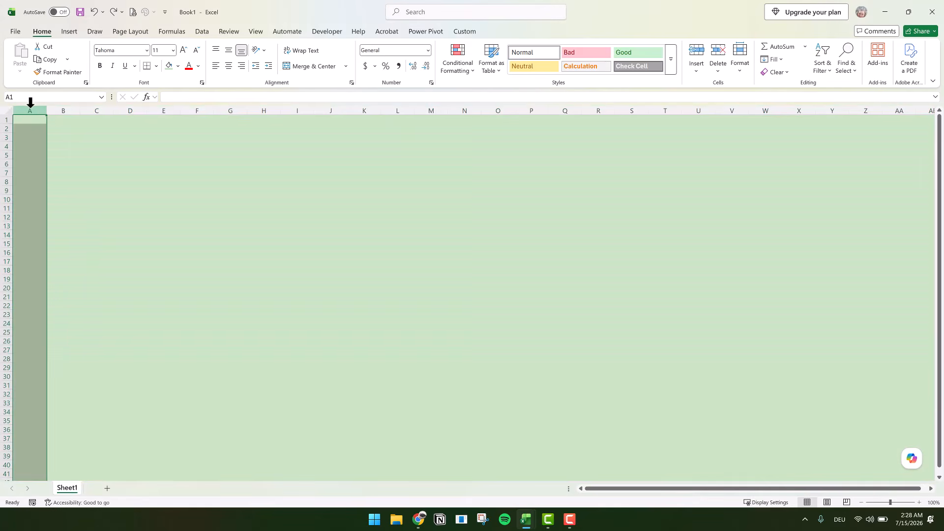
{"action": "right_click", "coordinate": [30, 102]}
{"action": "left_click", "coordinate": [82, 267]}
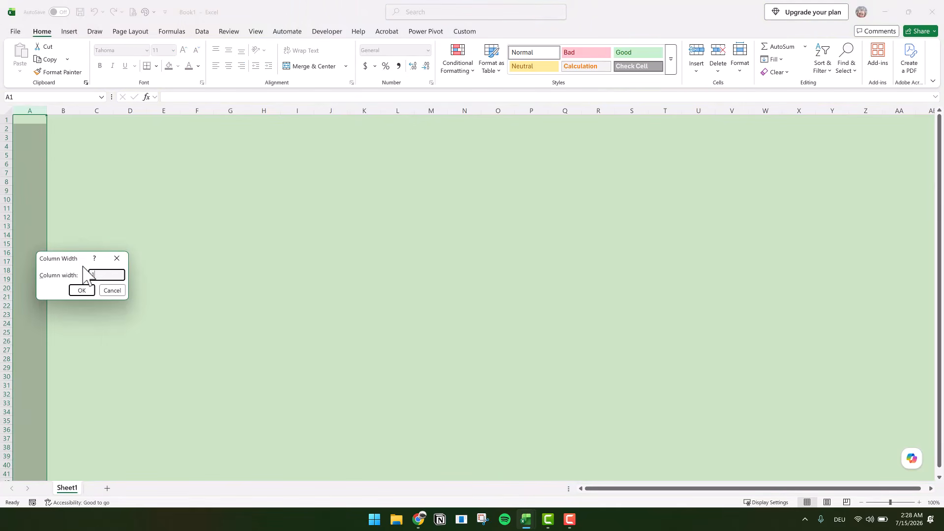
{"action": "type", "text": "1"}
{"action": "key", "text": "Return"}
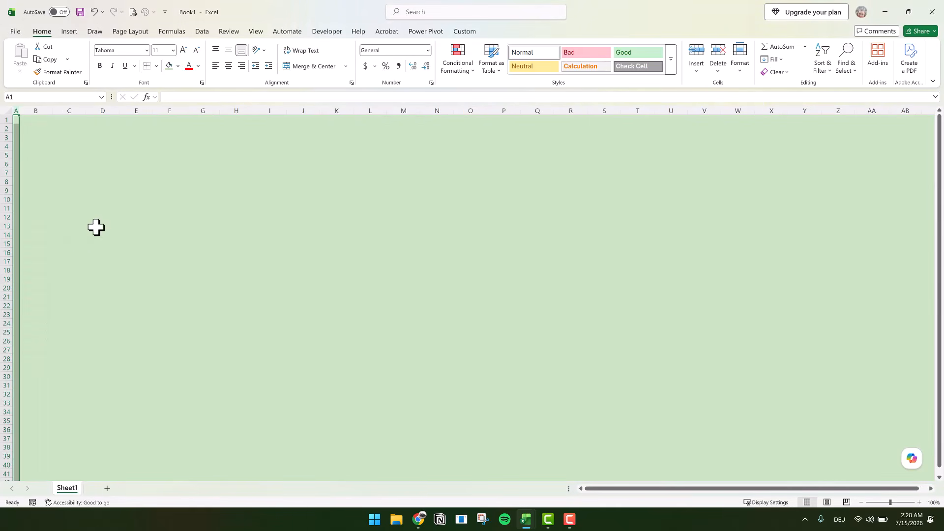
Create a merged header in B2:C2 with a dark teal fill and the bold white text "SETUP".
{"action": "left_click", "coordinate": [37, 105]}
{"action": "left_click", "coordinate": [38, 127]}
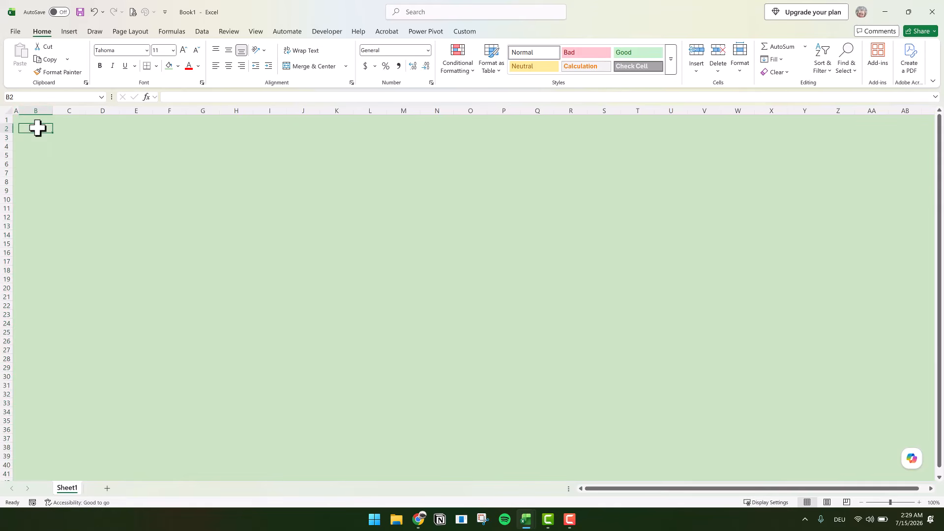
{"action": "left_click_drag", "start_coordinate": [38, 127], "coordinate": [68, 128]}
{"action": "left_click", "coordinate": [313, 66]}
{"action": "left_click", "coordinate": [178, 66]}
{"action": "left_click", "coordinate": [198, 115]}
{"action": "type", "text": "SETUP"}
{"action": "left_click", "coordinate": [100, 65]}
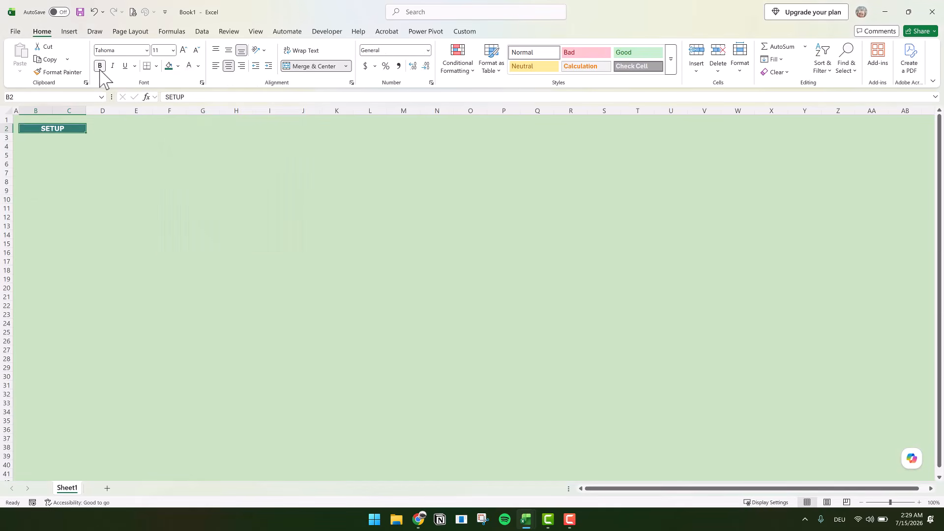
Enter the labels "Start Date" in B3 and "Start Time" in B4.
{"action": "left_click", "coordinate": [26, 137]}
{"action": "type", "text": "Start Date"}
{"action": "key", "text": "Return"}
{"action": "type", "text": "Start Time"}
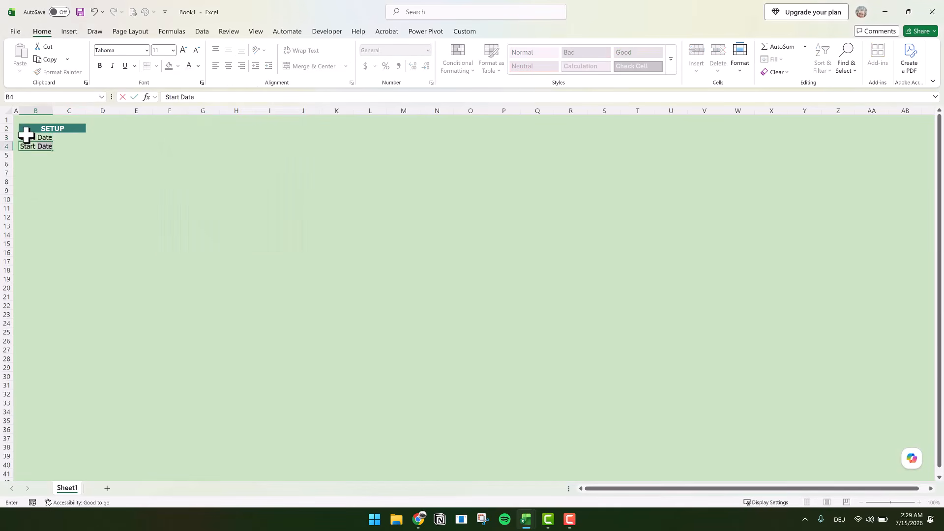
Enter the start date 7/15 in C3 and format it as a short date.
{"action": "left_click", "coordinate": [71, 137]}
{"action": "type", "text": "7"}
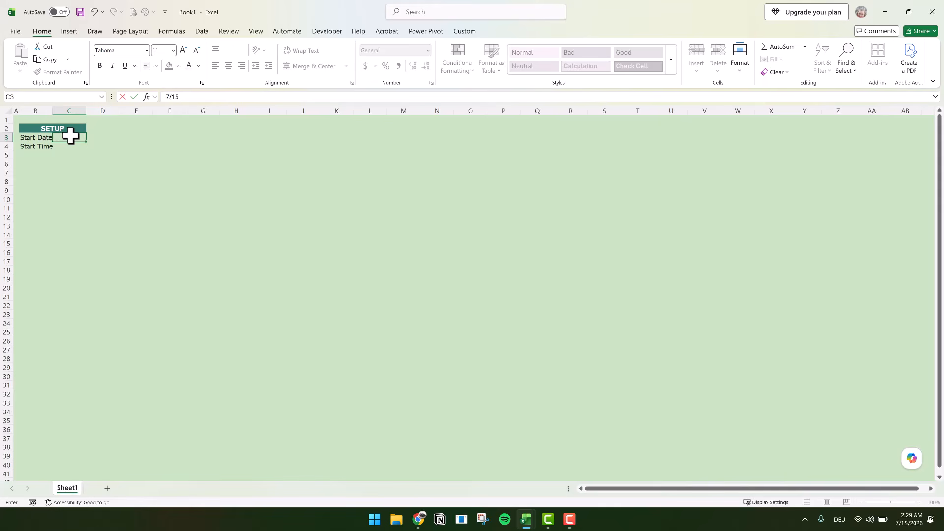
{"action": "type", "text": "/15"}
{"action": "key", "text": "ctrl+Return"}
{"action": "left_click", "coordinate": [427, 50]}
{"action": "left_click", "coordinate": [401, 165]}
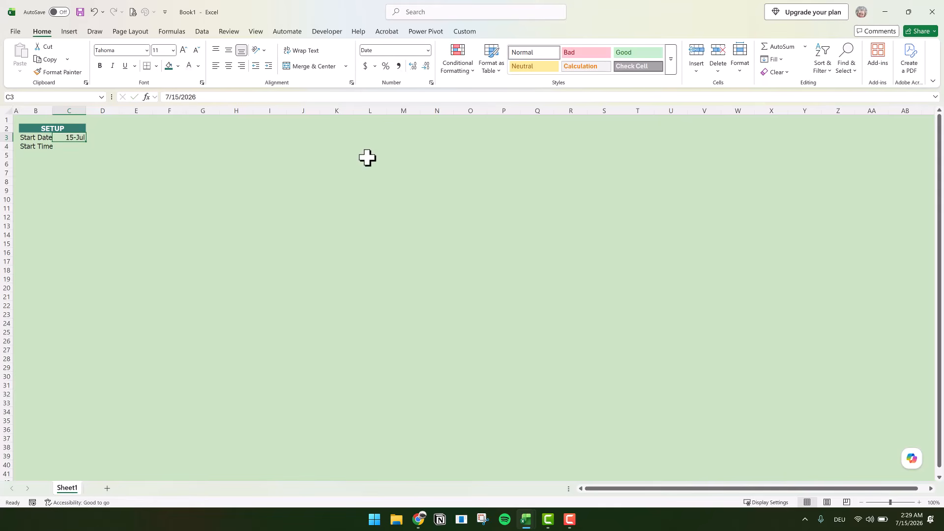
Enter the start time 7:00 AM in C4.
{"action": "left_click", "coordinate": [57, 146]}
{"action": "type", "text": "7:00"}
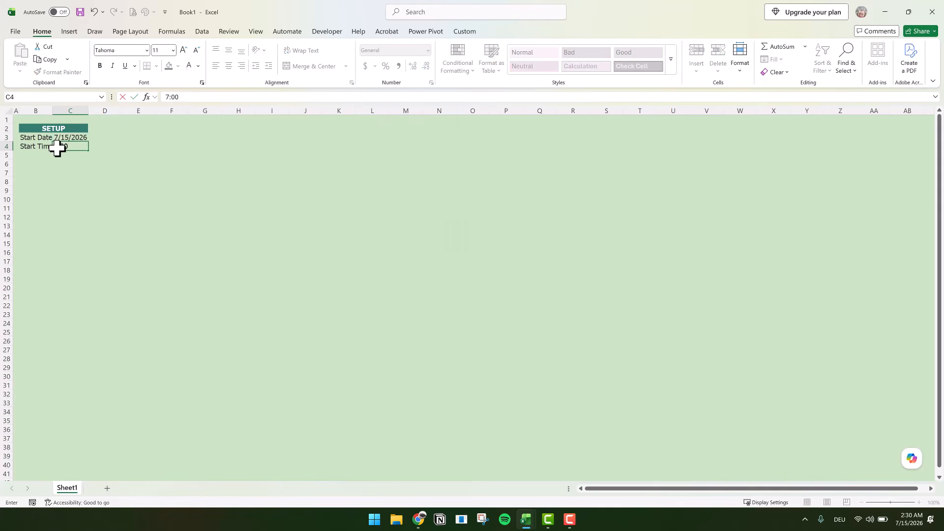
{"action": "type", "text": " AM"}
{"action": "key", "text": "Return"}
Copy the SETUP header to B6 and change its text to "TOP 6 WEEKLY TASKS".
{"action": "left_click", "coordinate": [55, 129]}
{"action": "key", "text": "ctrl+c"}
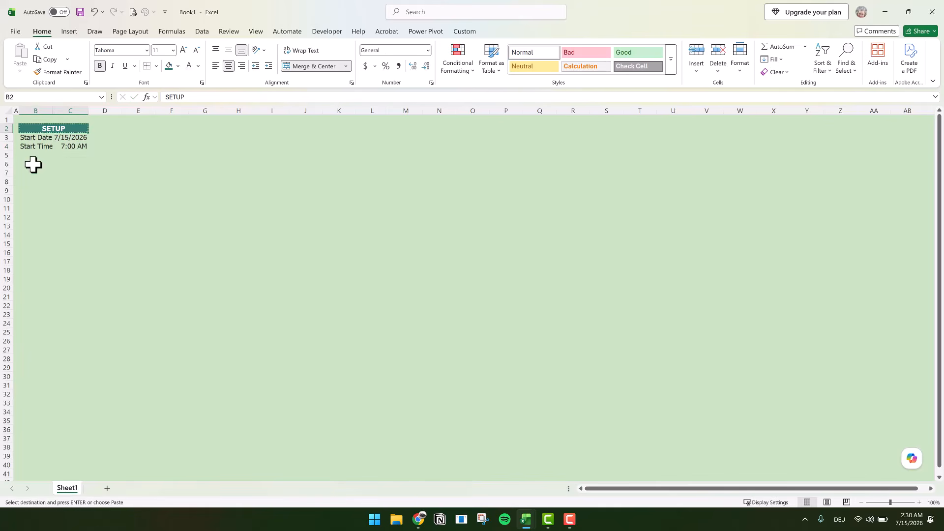
{"action": "left_click", "coordinate": [45, 164]}
{"action": "key", "text": "ctrl+v"}
{"action": "type", "text": "TOP"}
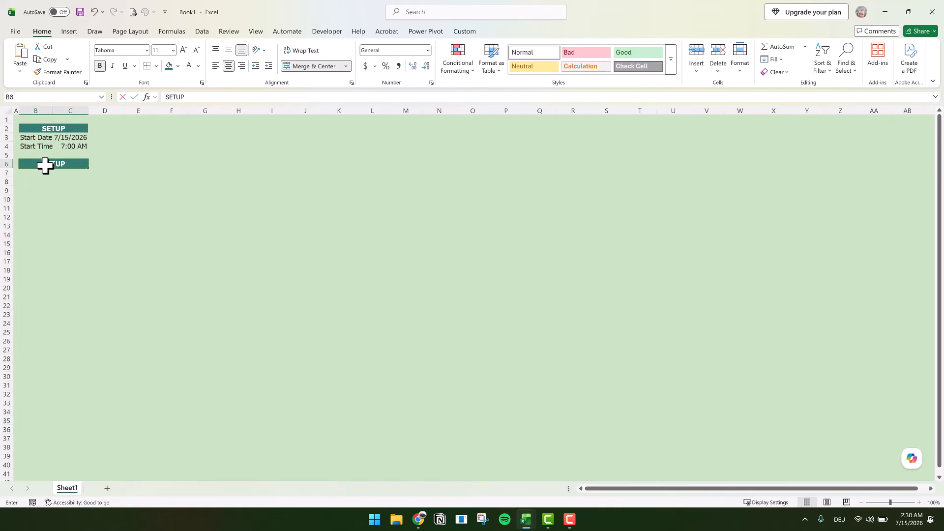
{"action": "type", "text": " 6 WEEKLY TASKS"}
Widen column C and fill the weekly task cells B7:C12 white.
{"action": "left_click", "coordinate": [83, 110]}
{"action": "left_click_drag", "start_coordinate": [89, 110], "coordinate": [129, 110]}
{"action": "left_click_drag", "start_coordinate": [27, 173], "coordinate": [81, 218]}
{"action": "left_click", "coordinate": [178, 66]}
{"action": "left_click", "coordinate": [169, 117]}
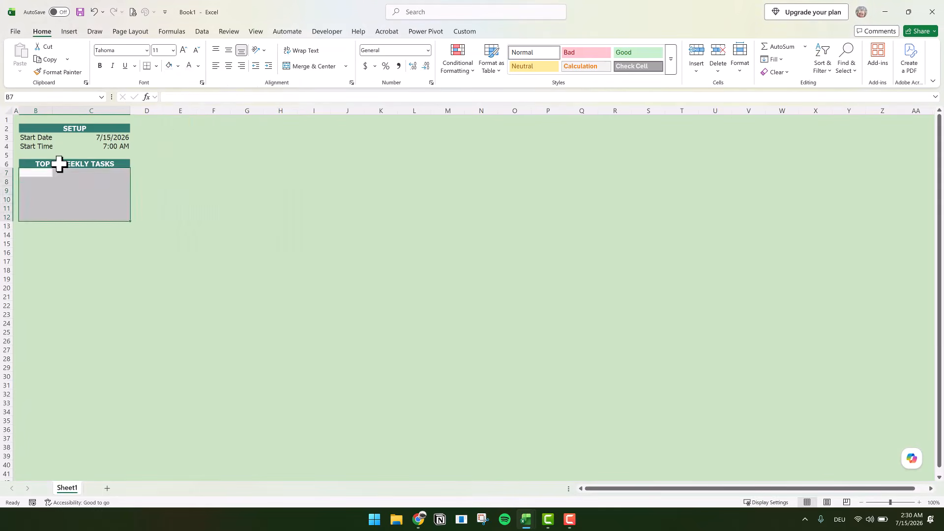
Copy the TOP 6 WEEKLY TASKS header to B14 and change its text to "TASK SUMMARY".
{"action": "left_click", "coordinate": [57, 163]}
{"action": "key", "text": "ctrl+c"}
{"action": "left_click", "coordinate": [30, 236]}
{"action": "key", "text": "ctrl+v"}
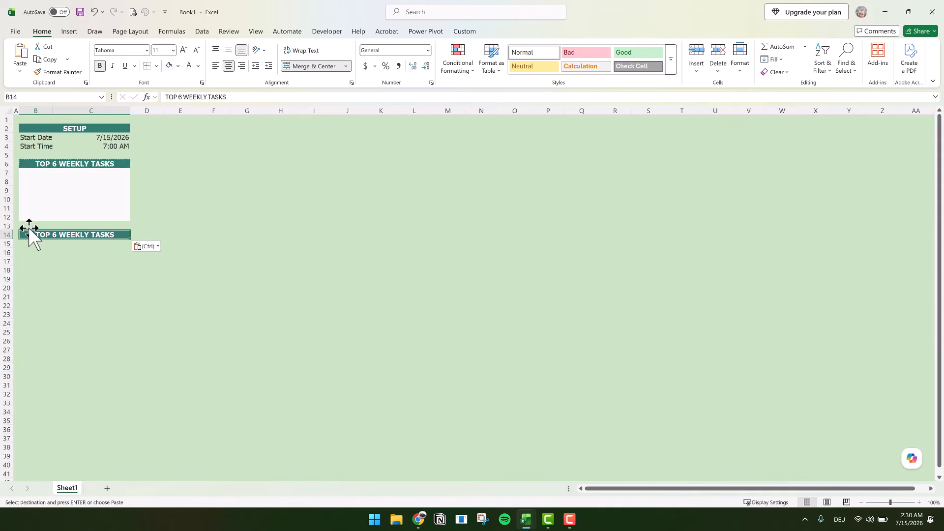
{"action": "type", "text": "TASK SUMMARY"}
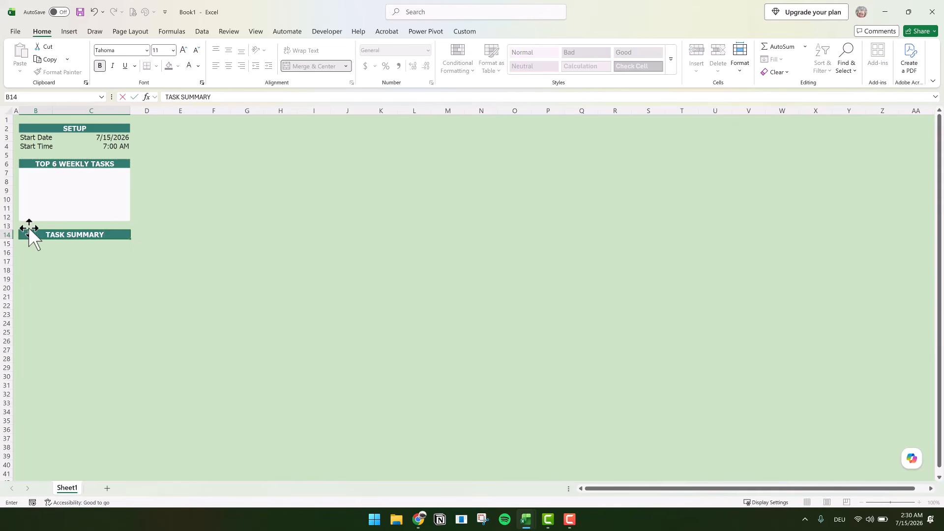
Fill the cells B15:C18 under the TASK SUMMARY header white.
{"action": "left_click", "coordinate": [74, 269]}
{"action": "left_click_drag", "start_coordinate": [29, 244], "coordinate": [111, 272]}
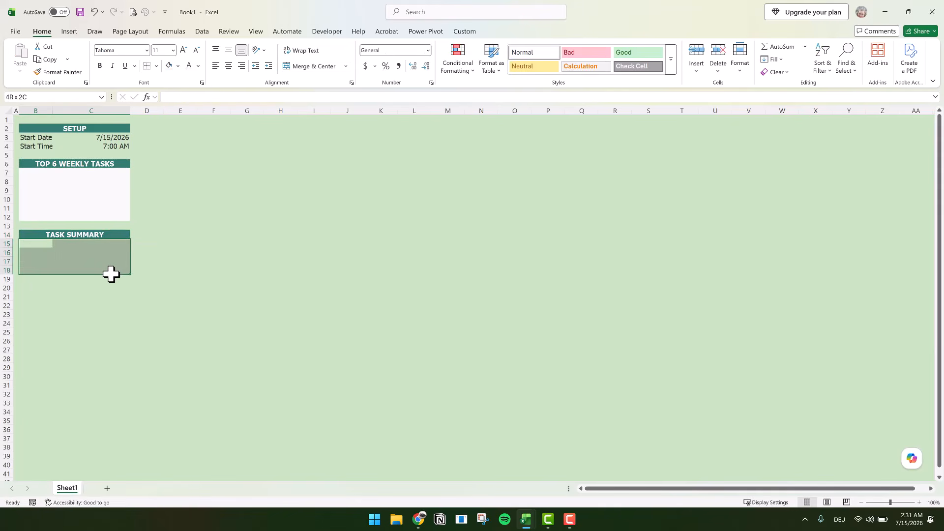
{"action": "left_click", "coordinate": [59, 234]}
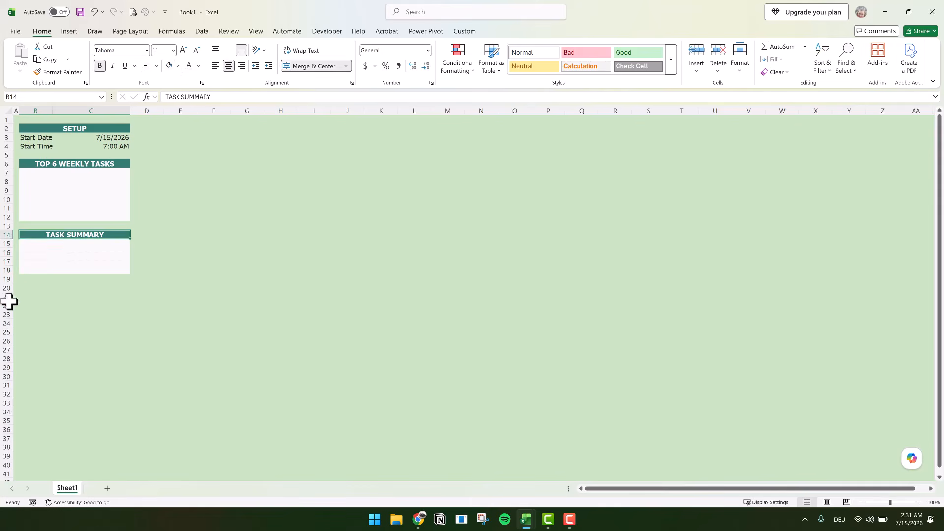
Copy the TASK SUMMARY header from B14 to B20.
{"action": "key", "text": "ctrl+c"}
{"action": "left_click", "coordinate": [29, 289]}
{"action": "key", "text": "ctrl+v"}
Enter the task summary labels "To Do", "In Progress", "Done" and "Total" in cells B15 to B18.
{"action": "left_click", "coordinate": [35, 247]}
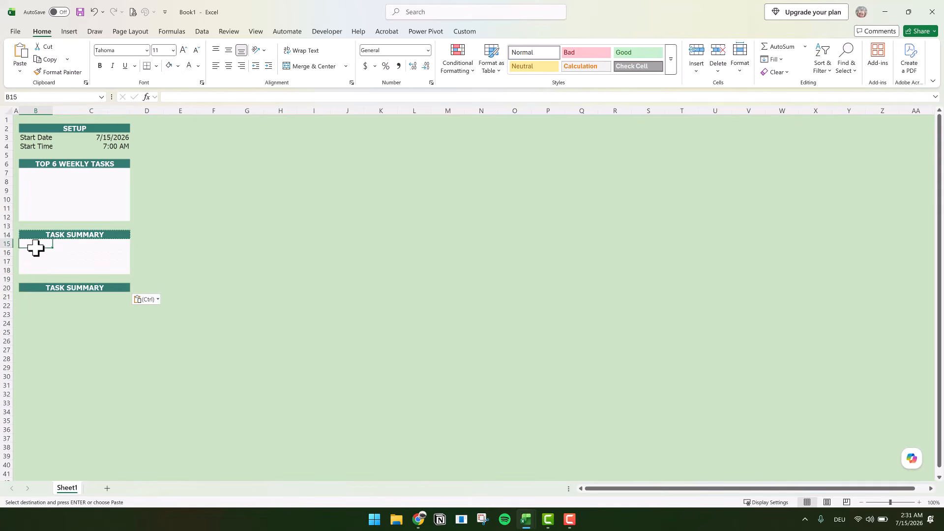
{"action": "type", "text": "TO Do"}
{"action": "key", "text": "Return"}
{"action": "type", "text": "In Progress"}
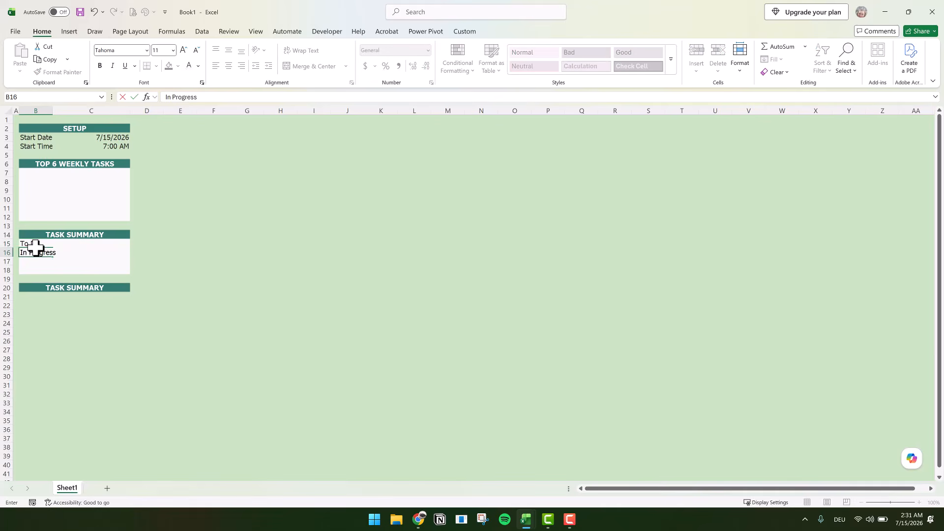
{"action": "key", "text": "Return"}
{"action": "type", "text": "Done"}
{"action": "key", "text": "Return"}
{"action": "type", "text": "To tal"}
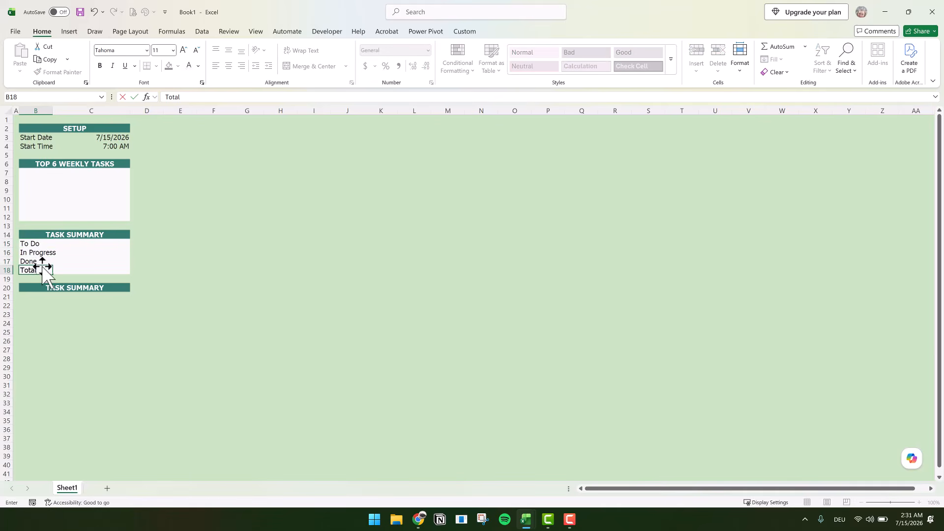
Enter the column headings "Status" in B21 and "Task" in C21.
{"action": "left_click", "coordinate": [29, 297]}
{"action": "type", "text": "Status"}
{"action": "key", "text": "Tab"}
{"action": "type", "text": "Task"}
{"action": "left_click", "coordinate": [54, 320]}
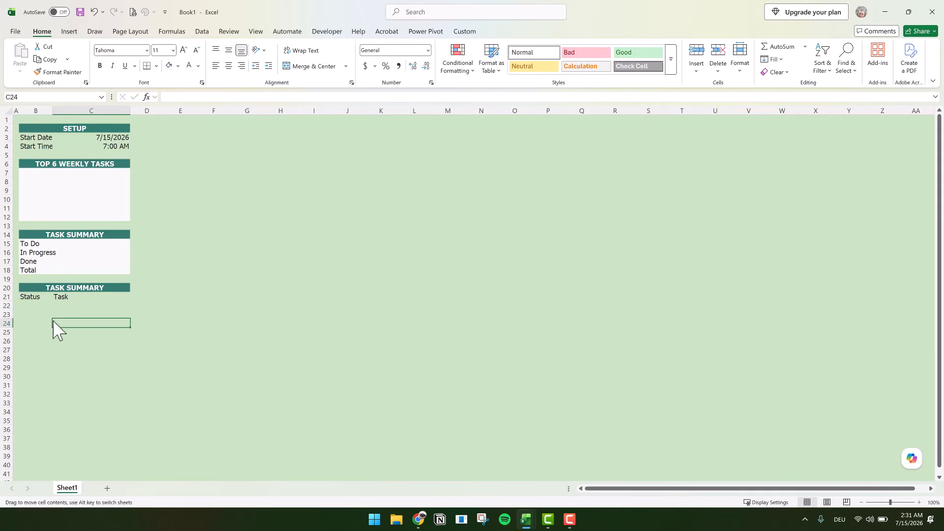
Set the font size of the entire sheet to 10.
{"action": "key", "text": "ctrl+a"}
{"action": "left_click", "coordinate": [173, 49]}
{"action": "left_click", "coordinate": [159, 87]}
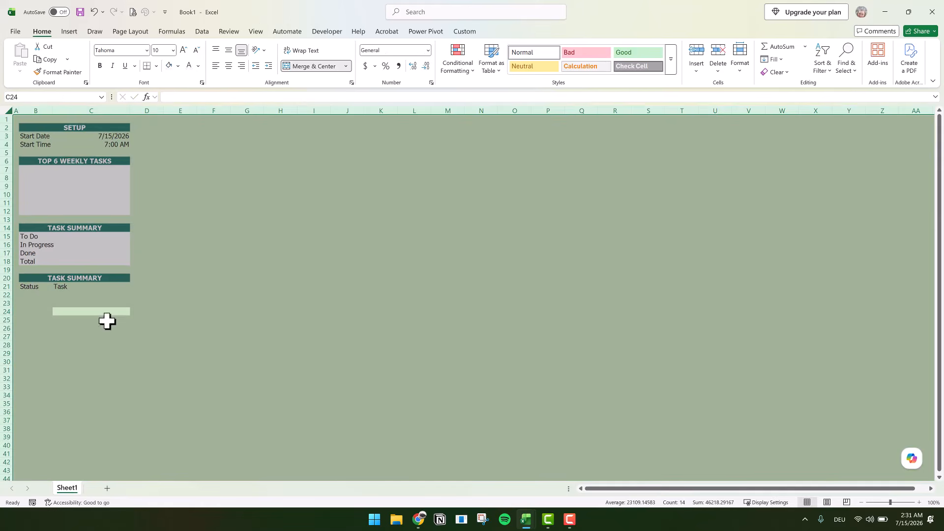
{"action": "left_click_drag", "start_coordinate": [98, 328], "coordinate": [94, 336]}
Centre the Status and Task headings in white text on dark teal, and retitle the B20 header "WEEKLY TASK LIST".
{"action": "left_click_drag", "start_coordinate": [28, 288], "coordinate": [93, 287]}
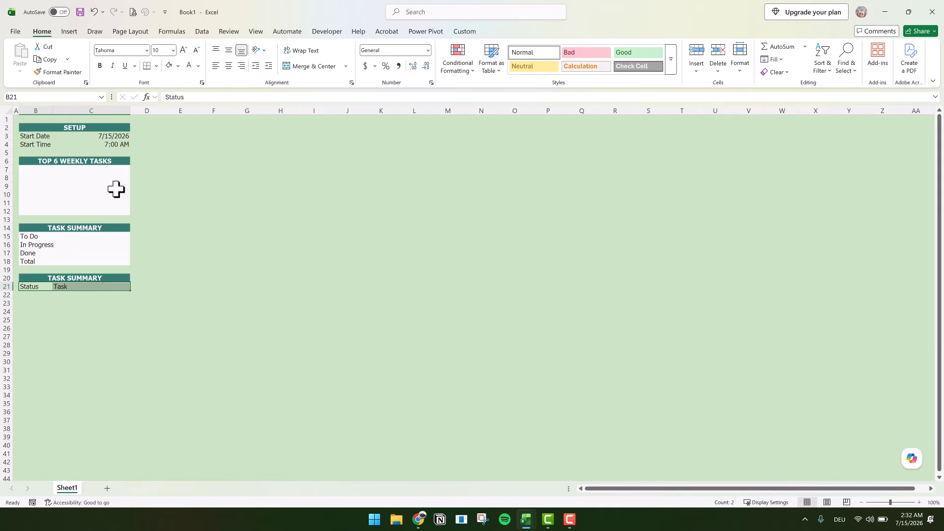
{"action": "left_click", "coordinate": [228, 65]}
{"action": "left_click", "coordinate": [178, 66]}
{"action": "left_click", "coordinate": [216, 117]}
{"action": "left_click", "coordinate": [189, 66]}
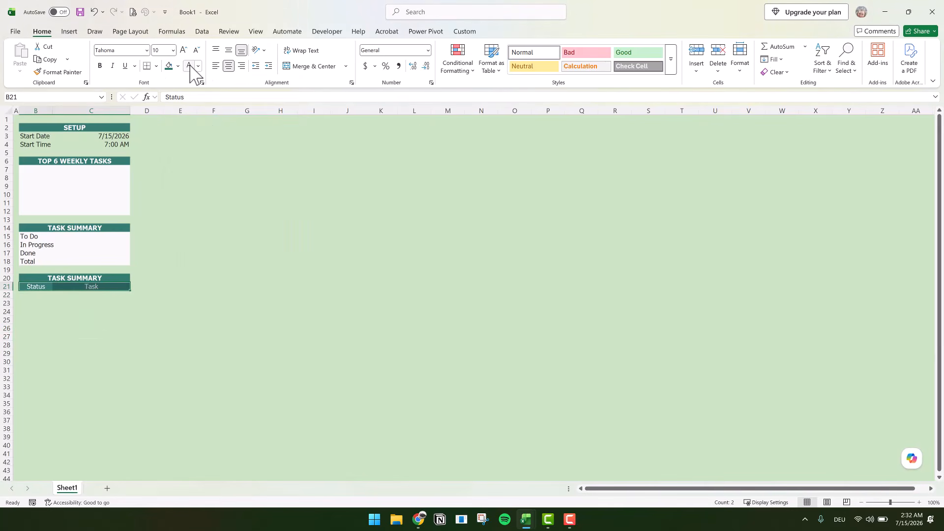
{"action": "left_click", "coordinate": [78, 277]}
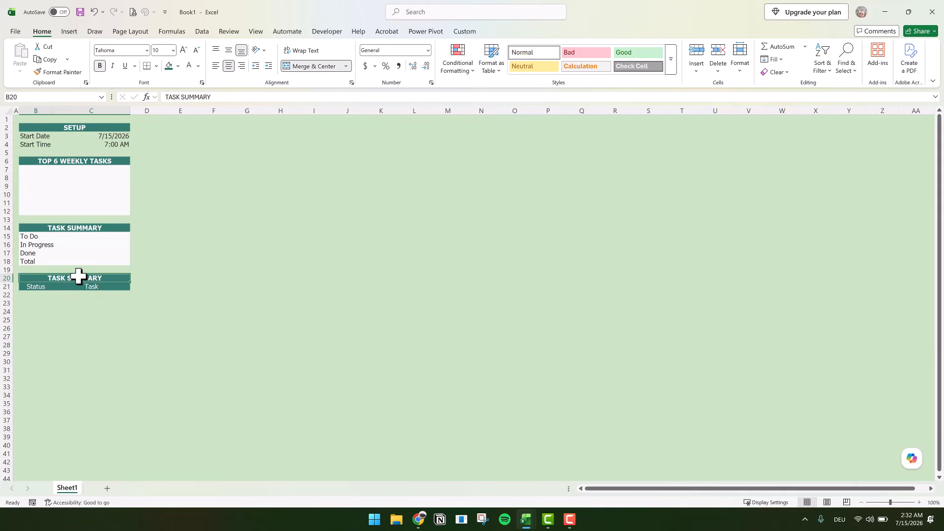
{"action": "type", "text": "WEEKLY TASK LIST"}
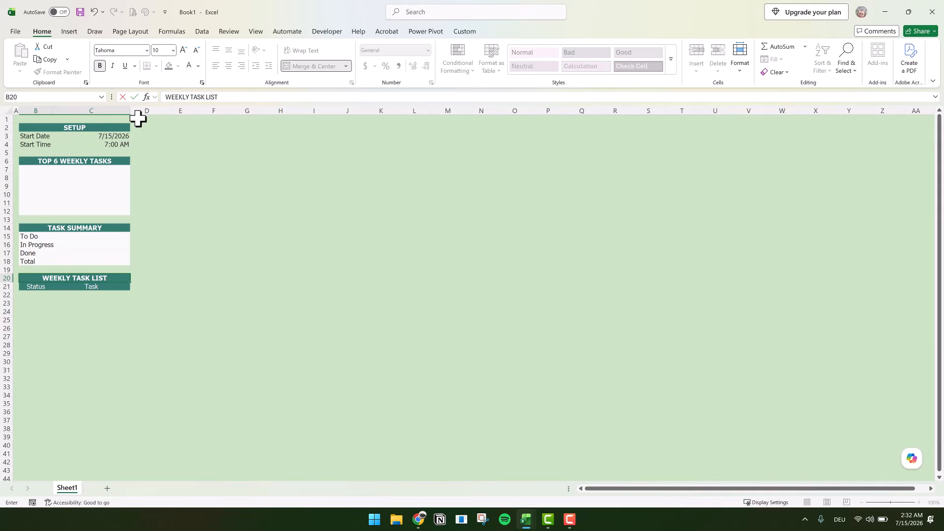
Set the width of column D to 1.
{"action": "left_click", "coordinate": [142, 109]}
{"action": "right_click", "coordinate": [144, 109]}
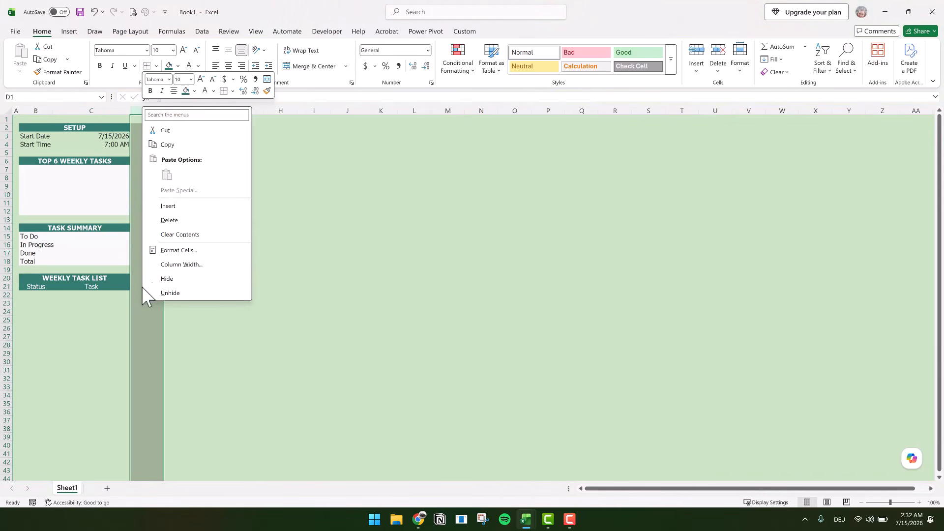
{"action": "left_click", "coordinate": [182, 264]}
{"action": "type", "text": "1"}
{"action": "key", "text": "Return"}
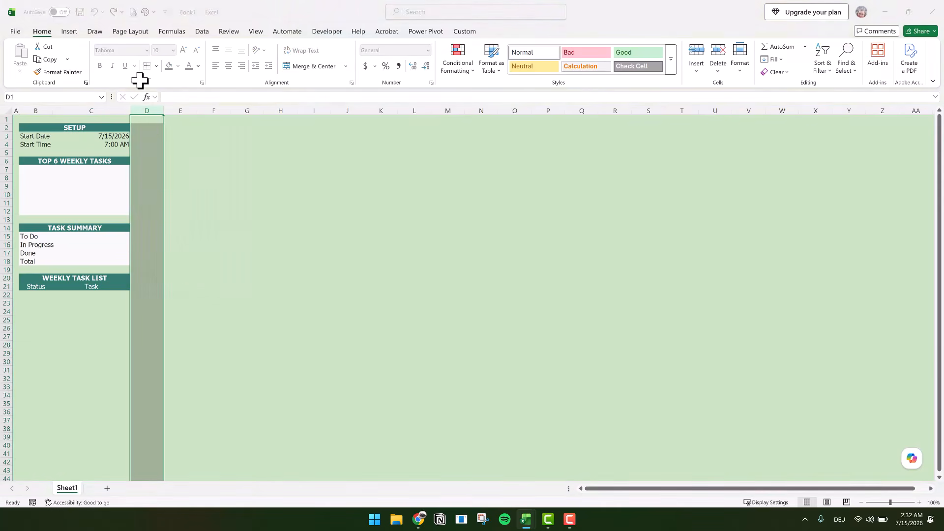
Set the width of column E to 25.
{"action": "left_click", "coordinate": [157, 110]}
{"action": "right_click", "coordinate": [156, 108]}
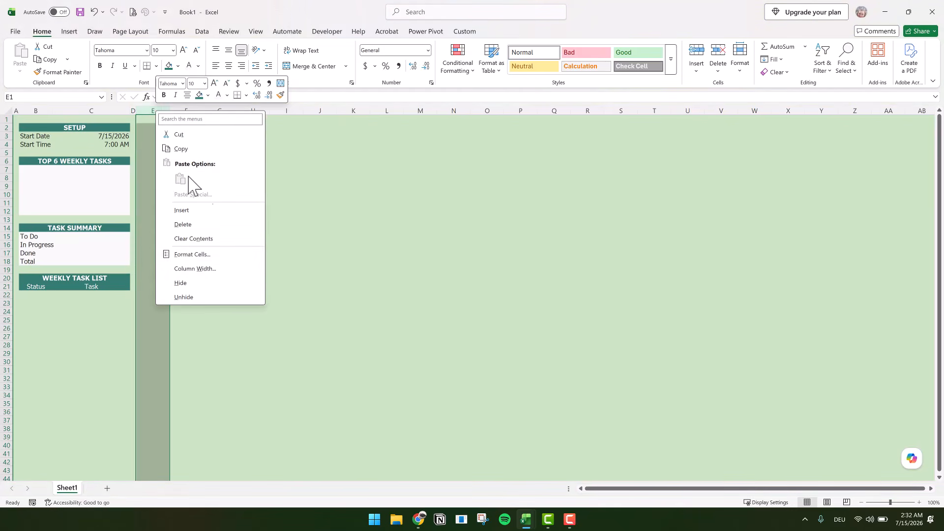
{"action": "left_click", "coordinate": [201, 268]}
{"action": "type", "text": "25"}
{"action": "key", "text": "Return"}
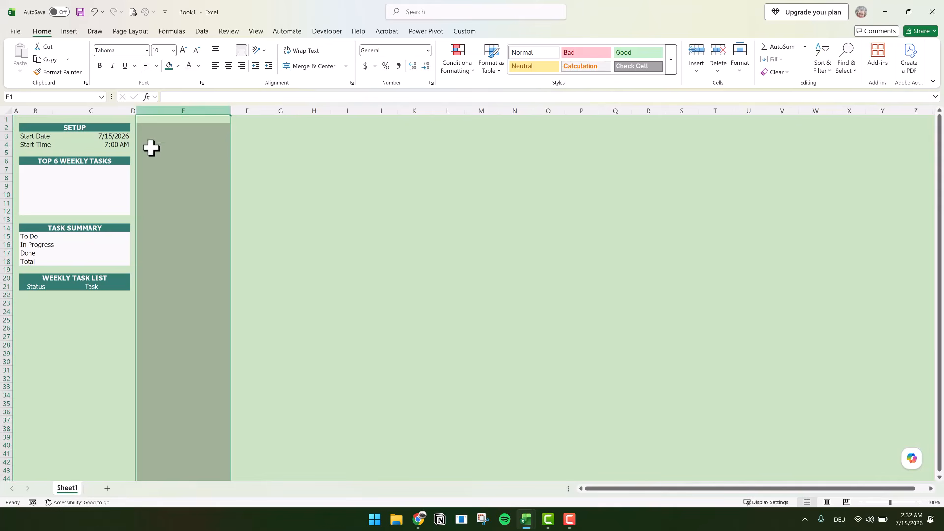
Merge and centre E2:E3, then fill E2:E4 and E6 with the dark teal header colour.
{"action": "left_click", "coordinate": [147, 129]}
{"action": "left_click_drag", "start_coordinate": [147, 129], "coordinate": [154, 145]}
{"action": "left_click", "coordinate": [307, 66]}
{"action": "left_click", "coordinate": [168, 67]}
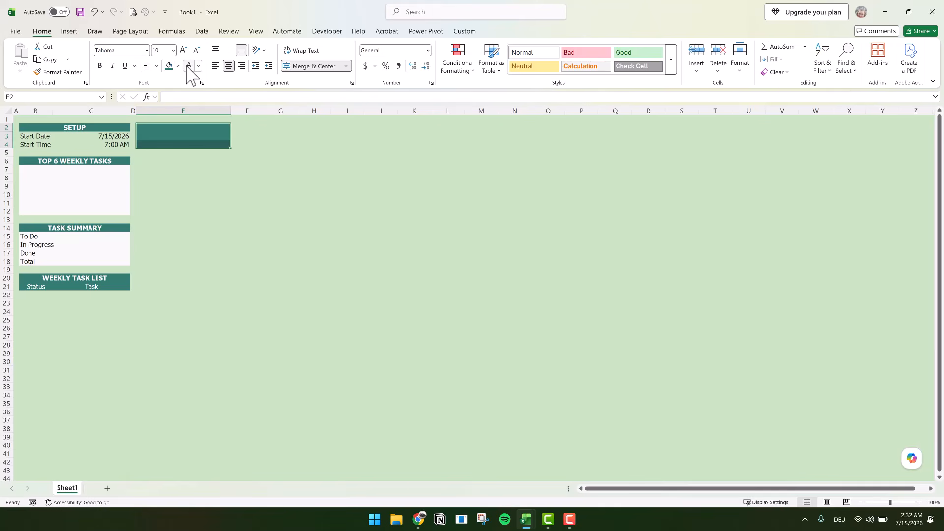
{"action": "left_click", "coordinate": [172, 168]}
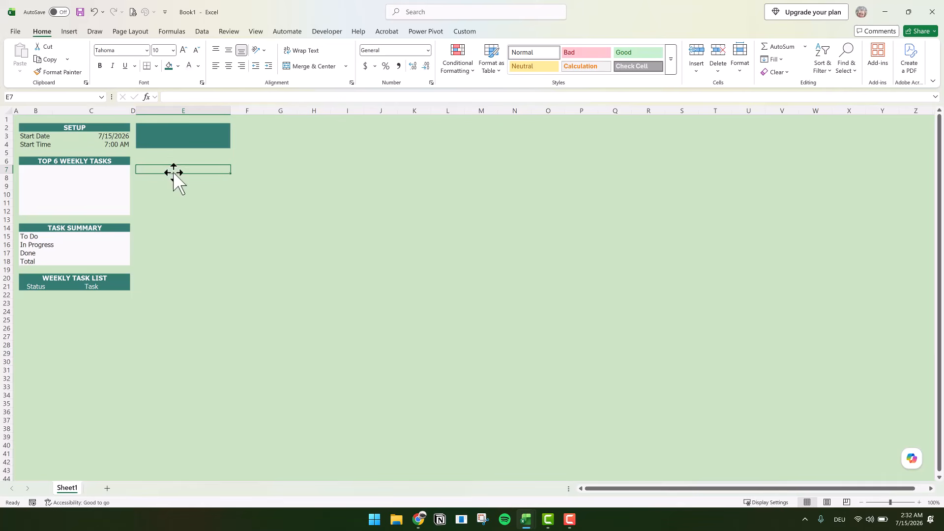
{"action": "left_click", "coordinate": [161, 160]}
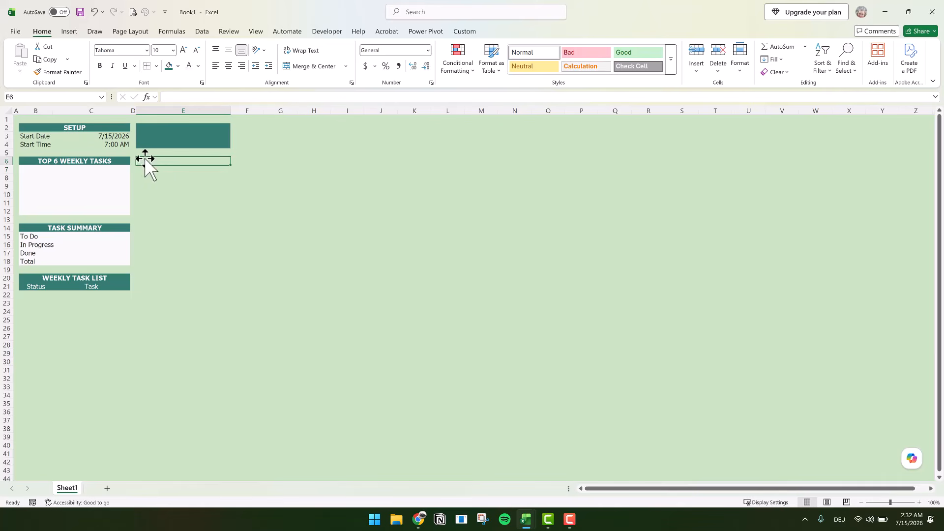
{"action": "left_click", "coordinate": [173, 68]}
Make the merged cell E2:E3 bold and set the font colour of E2:E4 to white.
{"action": "left_click", "coordinate": [169, 132]}
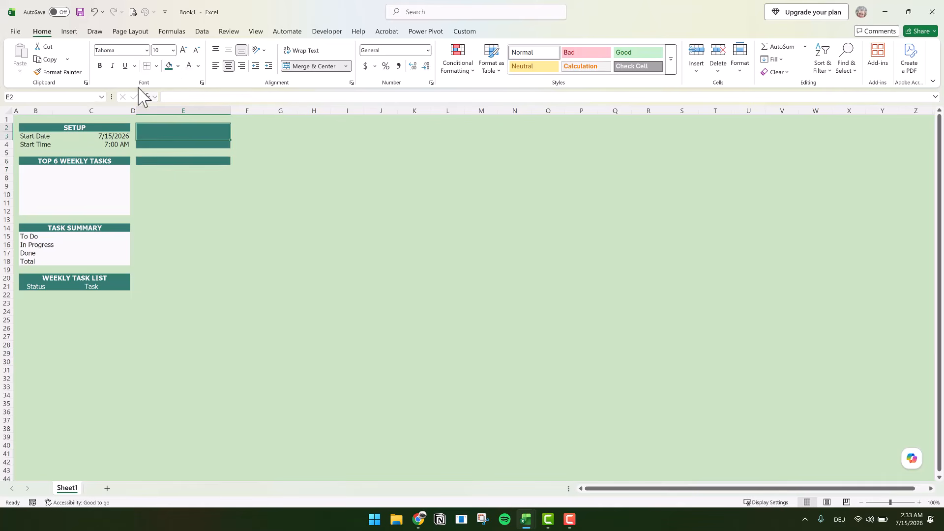
{"action": "left_click", "coordinate": [100, 66]}
{"action": "left_click_drag", "start_coordinate": [174, 128], "coordinate": [173, 142]}
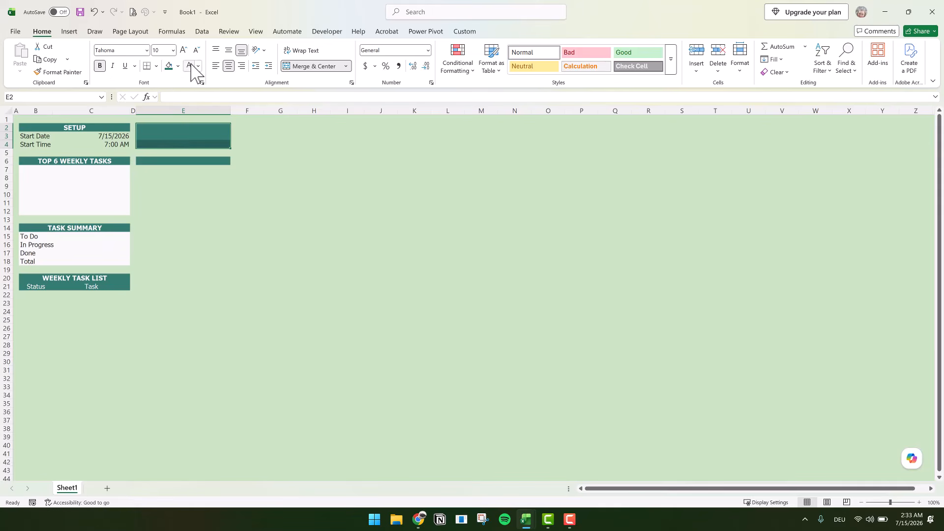
{"action": "left_click", "coordinate": [169, 145]}
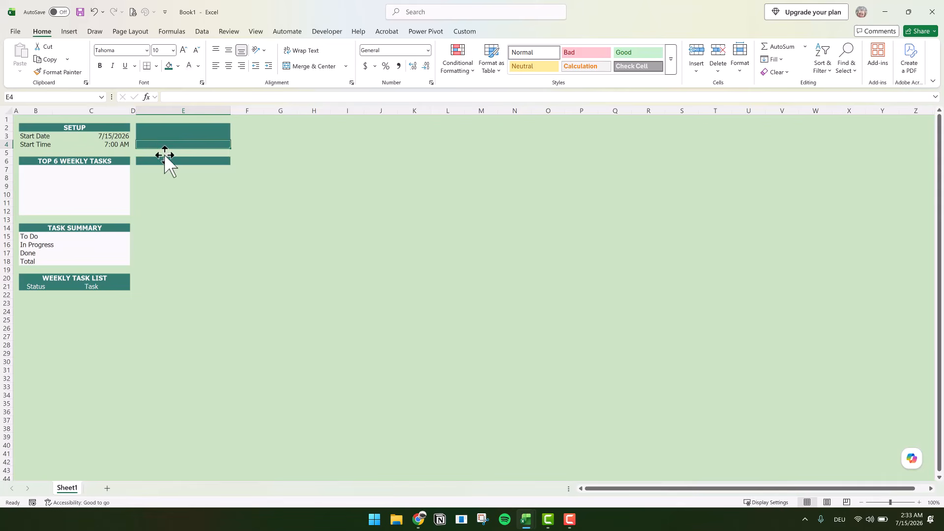
Format E6 with a bold white font and enter the heading "TOP 3 PRIORITIES".
{"action": "left_click", "coordinate": [158, 159]}
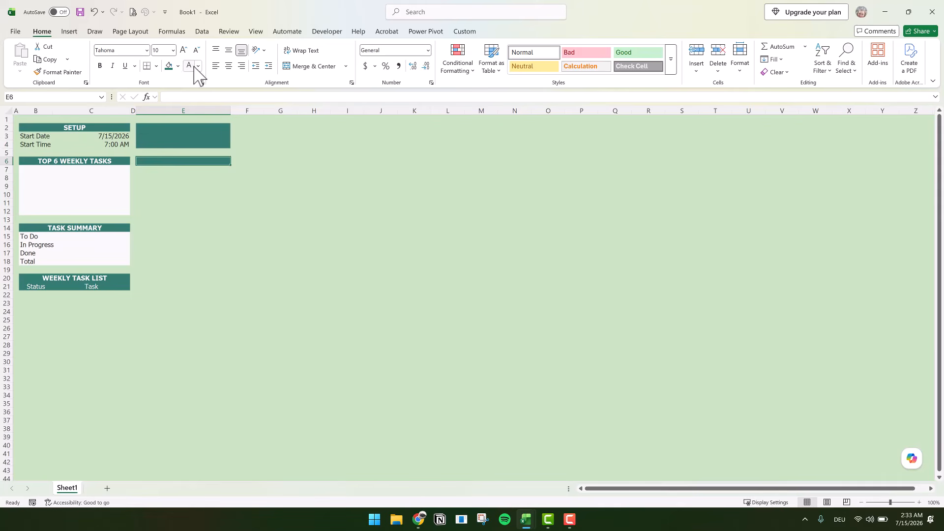
{"action": "left_click", "coordinate": [100, 66]}
{"action": "type", "text": "TOP 3 PRIORITIES"}
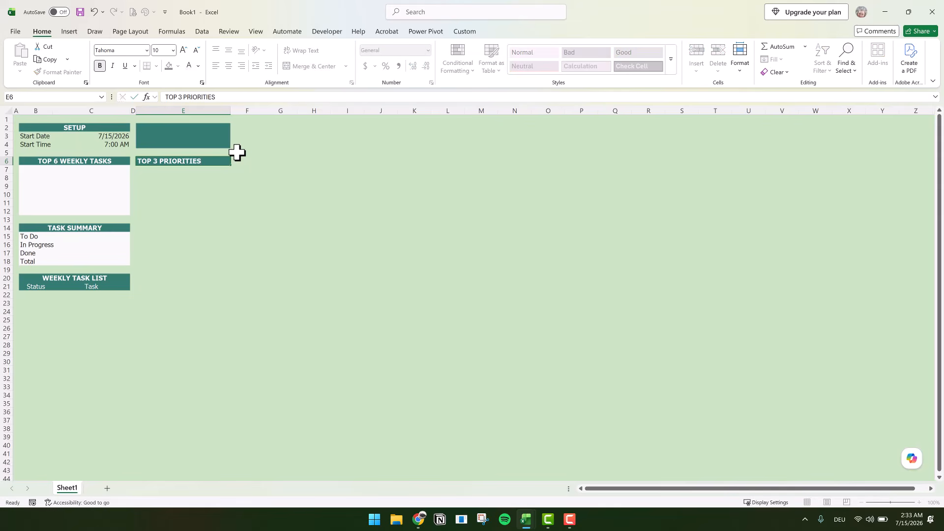
{"action": "key", "text": "Return"}
Fill the three priority cells E7:E9 white.
{"action": "left_click_drag", "start_coordinate": [152, 169], "coordinate": [159, 190]}
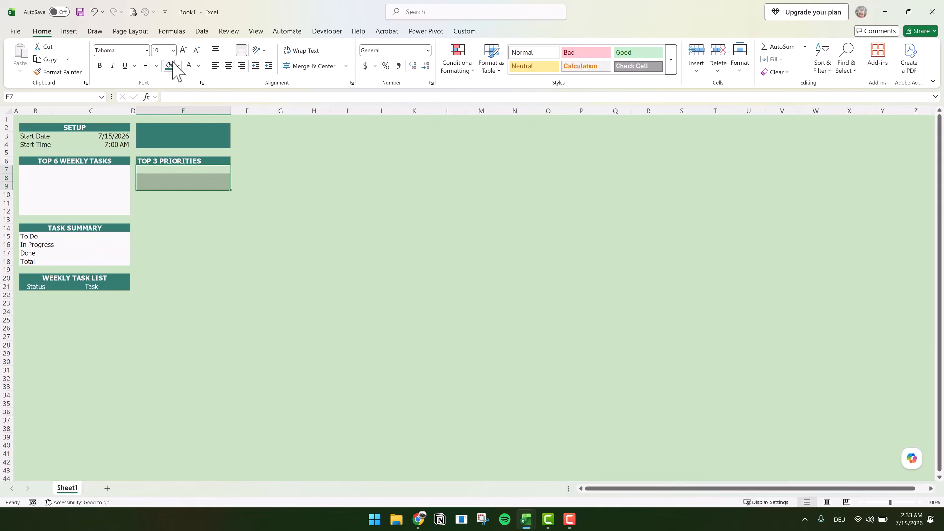
{"action": "left_click", "coordinate": [179, 66]}
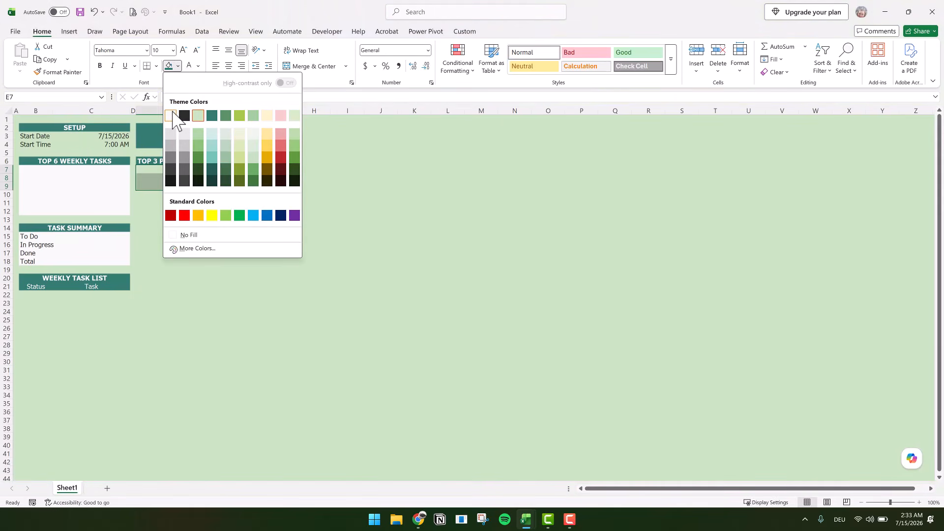
{"action": "left_click", "coordinate": [170, 116]}
Add dark teal borders to the priorities block E6:E9, with thin inside lines and a thicker outline.
{"action": "left_click_drag", "start_coordinate": [167, 158], "coordinate": [170, 187]}
{"action": "left_click", "coordinate": [157, 65]}
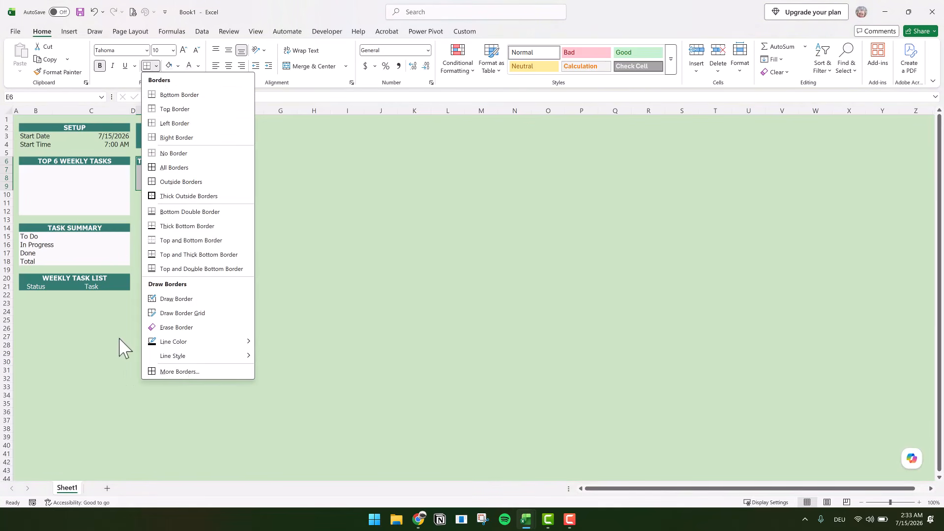
{"action": "left_click", "coordinate": [196, 372]}
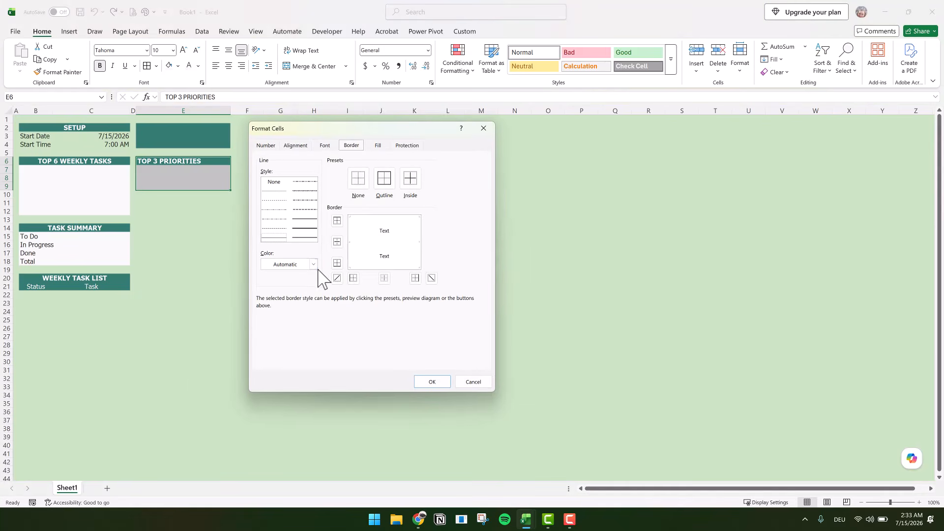
{"action": "left_click", "coordinate": [313, 264]}
{"action": "left_click", "coordinate": [317, 308]}
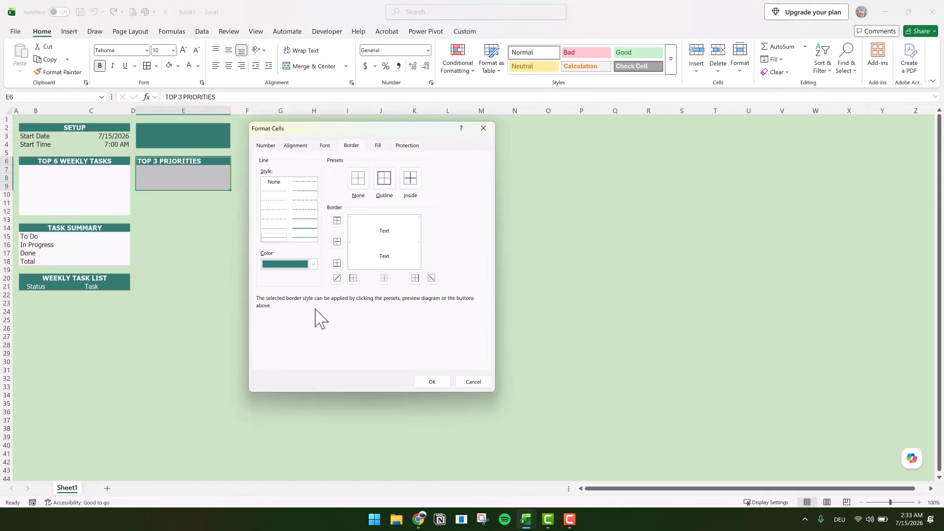
{"action": "left_click", "coordinate": [409, 178]}
{"action": "left_click", "coordinate": [384, 178]}
{"action": "left_click", "coordinate": [304, 228]}
{"action": "left_click", "coordinate": [384, 179]}
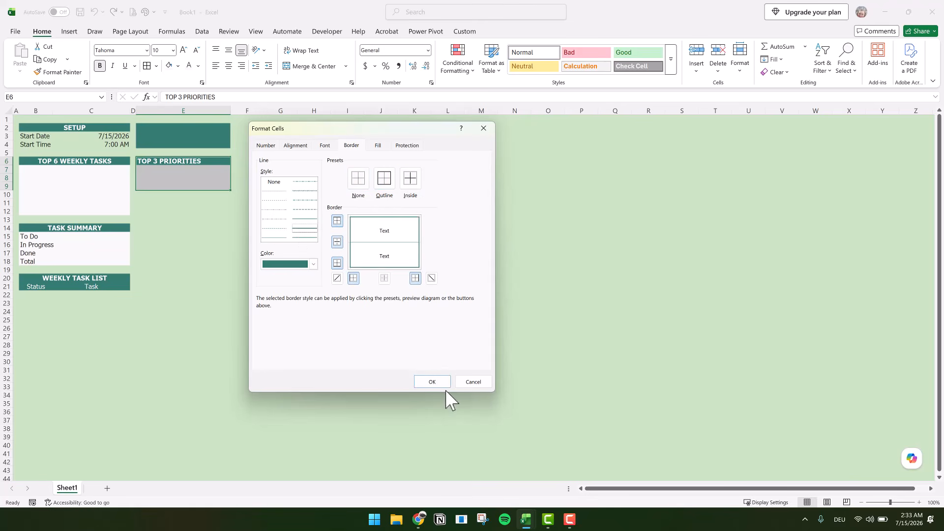
{"action": "left_click", "coordinate": [432, 382]}
Centre the TOP 3 PRIORITIES heading in E6.
{"action": "left_click", "coordinate": [175, 132]}
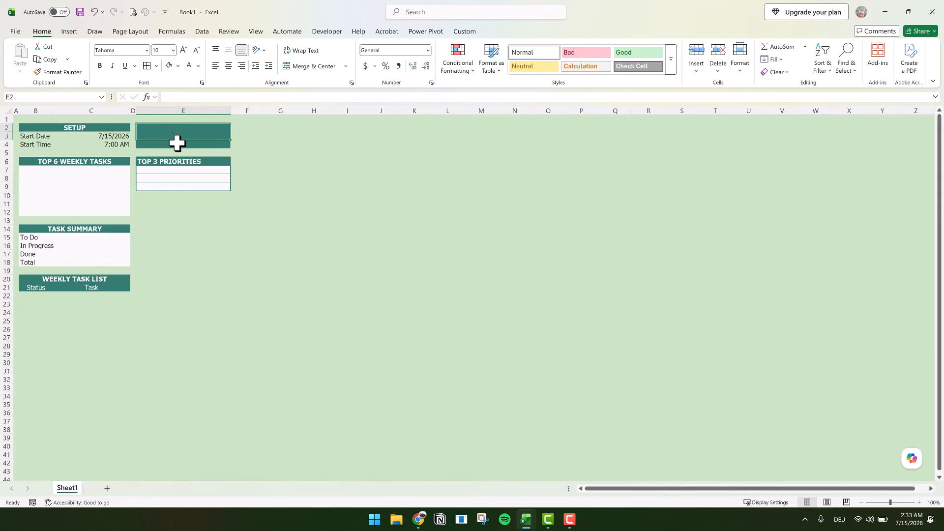
{"action": "left_click", "coordinate": [160, 162]}
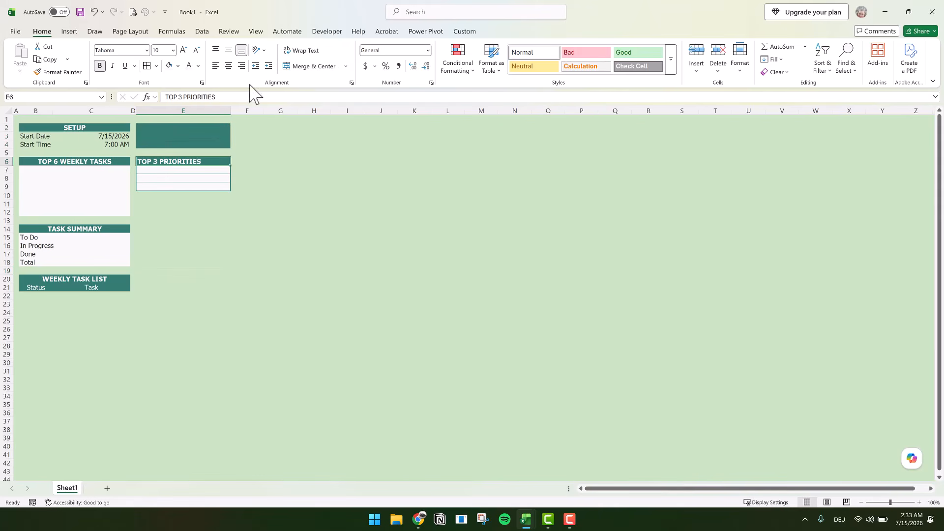
{"action": "left_click", "coordinate": [229, 66]}
Insert a new column before column E, ahead of the priorities block.
{"action": "left_click", "coordinate": [160, 106]}
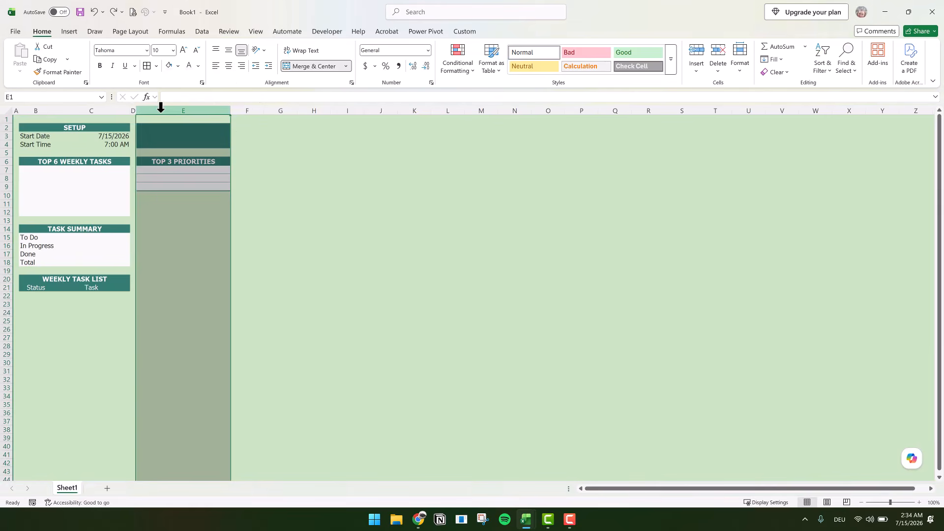
{"action": "right_click", "coordinate": [161, 106]}
{"action": "left_click", "coordinate": [188, 206]}
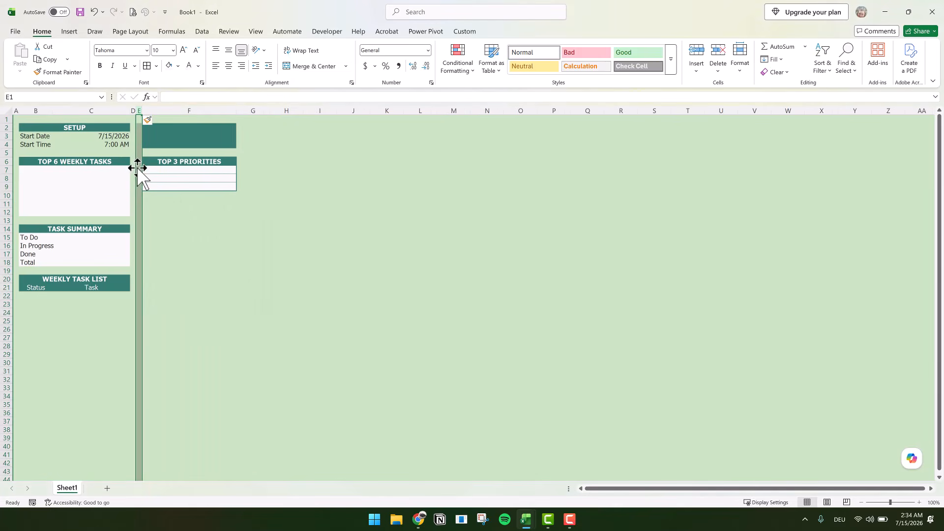
Link E11 to the start time with the formula =C4 and autofit column E to its contents.
{"action": "left_click", "coordinate": [139, 202]}
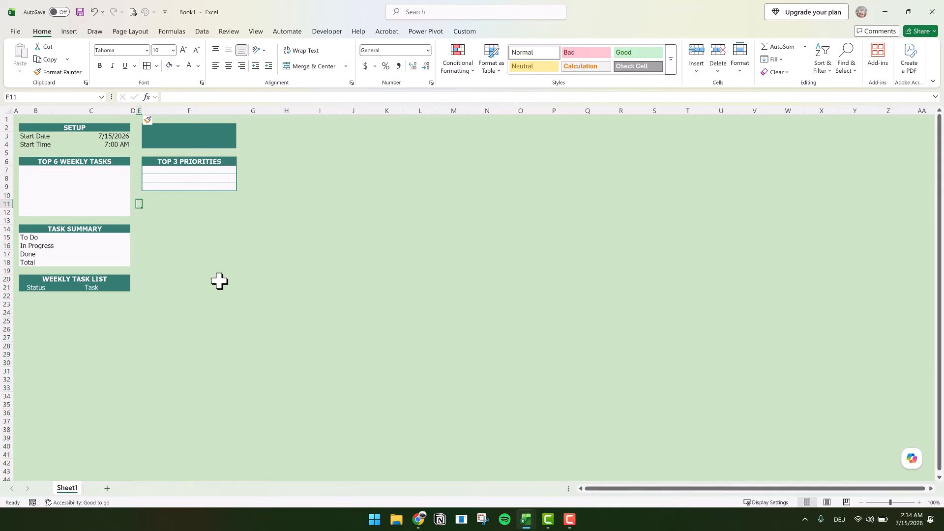
{"action": "type", "text": "="}
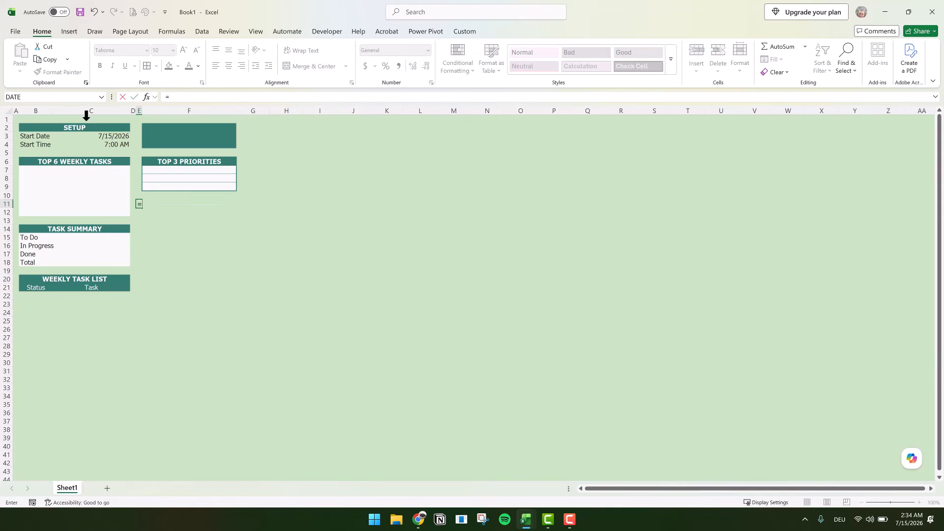
{"action": "left_click", "coordinate": [110, 144]}
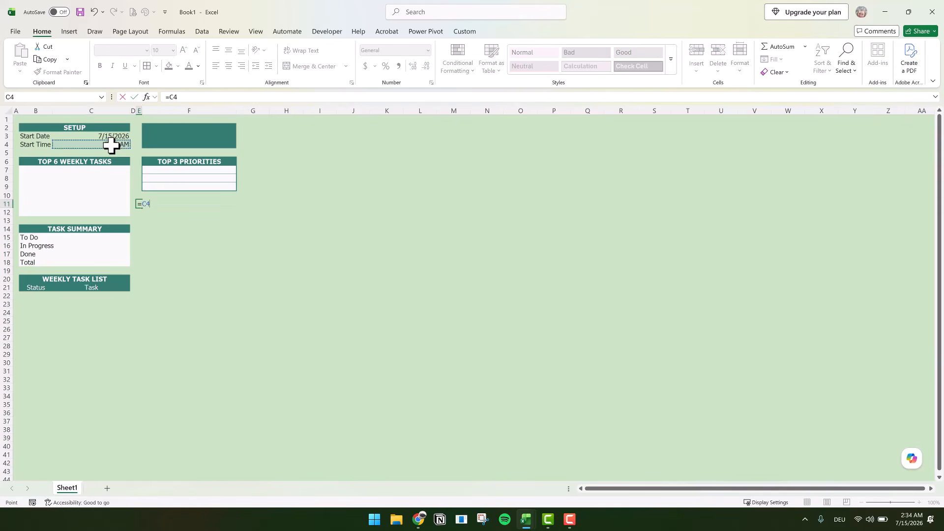
{"action": "key", "text": "Return"}
{"action": "double_click", "coordinate": [142, 110]}
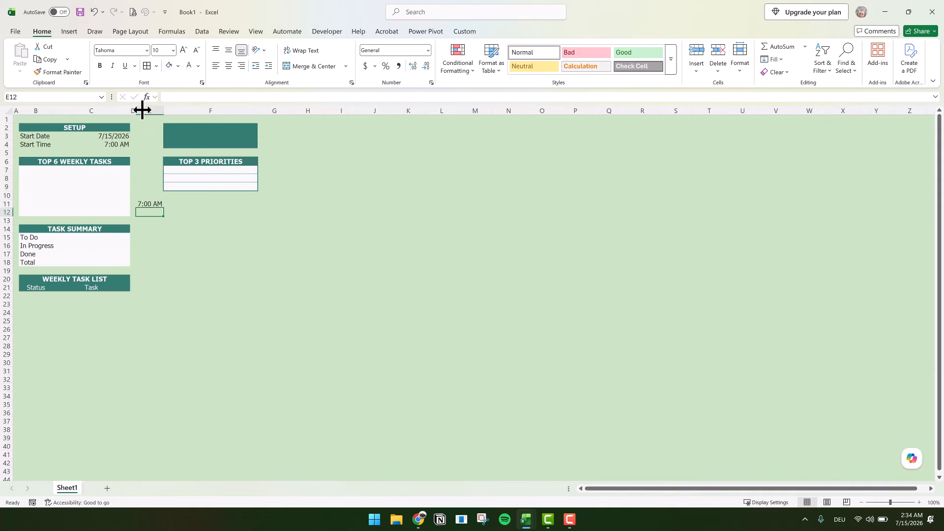
Enter the formula =E11+TIME(0,30,0) in E12 to add half an hour to the start time.
{"action": "left_click", "coordinate": [185, 266]}
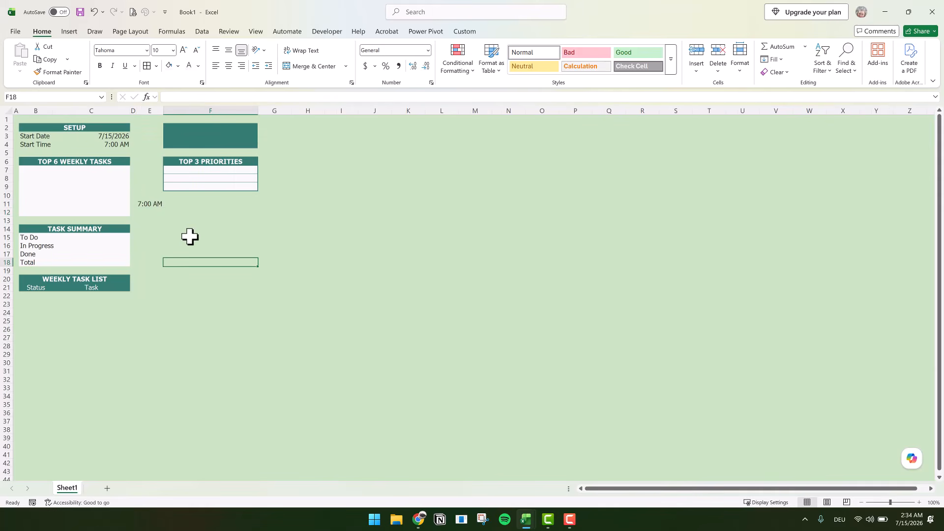
{"action": "left_click", "coordinate": [145, 211]}
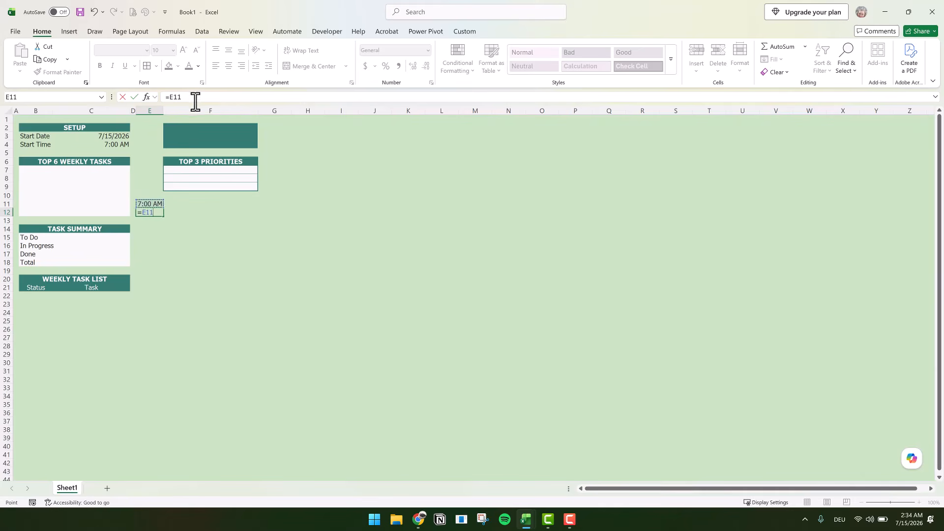
{"action": "left_click", "coordinate": [226, 94]}
{"action": "type", "text": "+TI"}
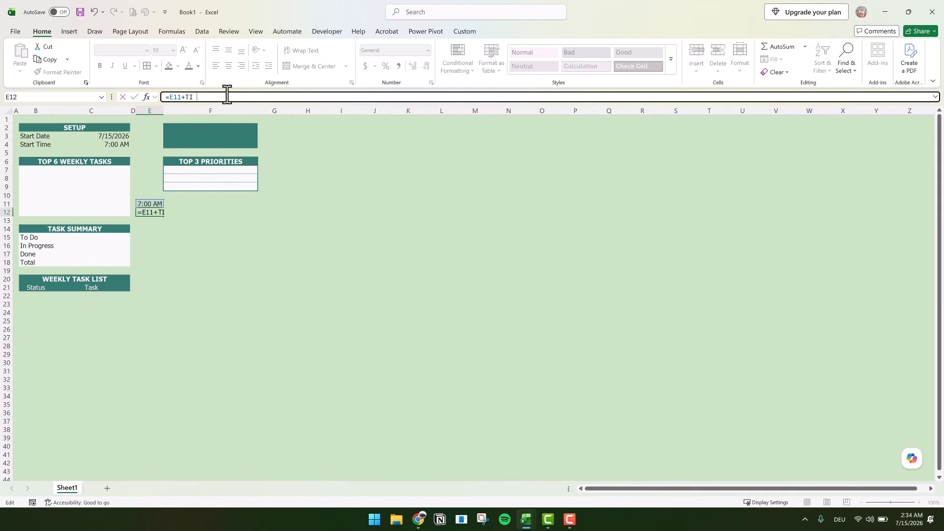
{"action": "type", "text": "ME"}
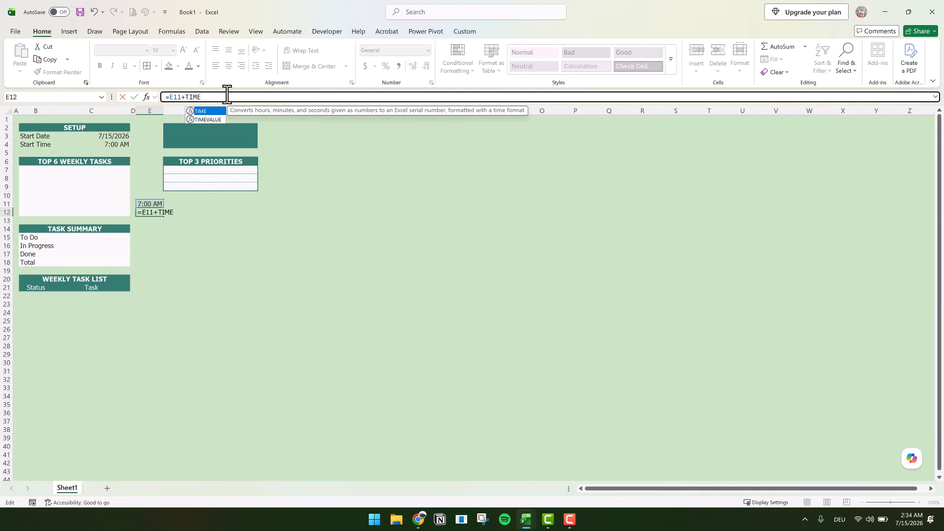
{"action": "type", "text": "(0,30,"}
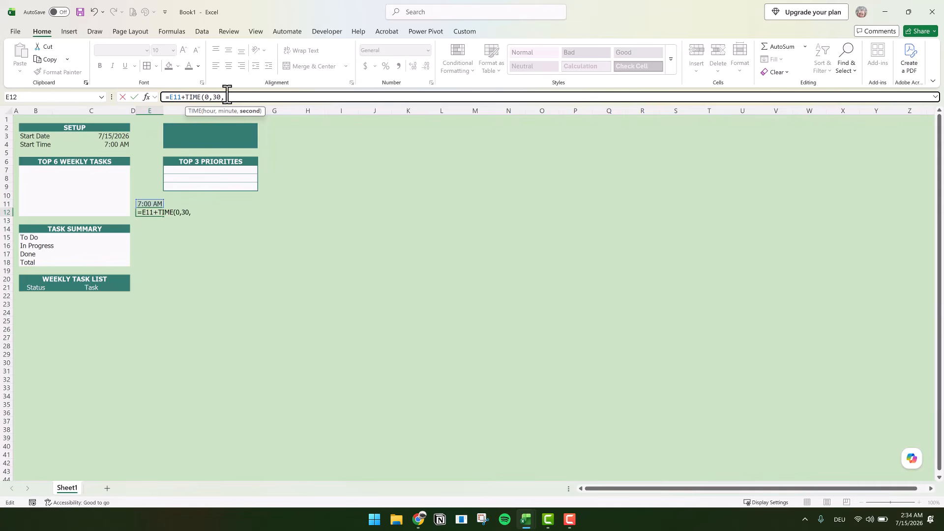
{"action": "type", "text": "0)"}
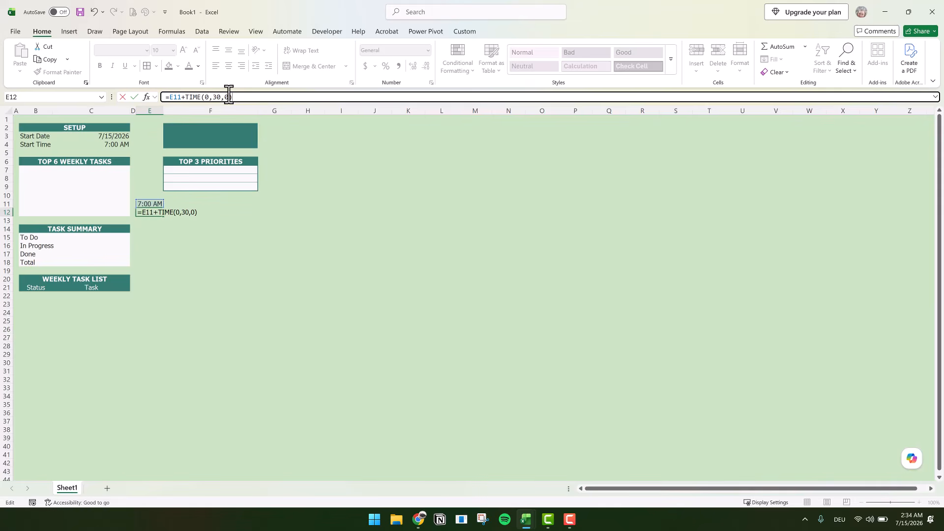
{"action": "key", "text": "Return"}
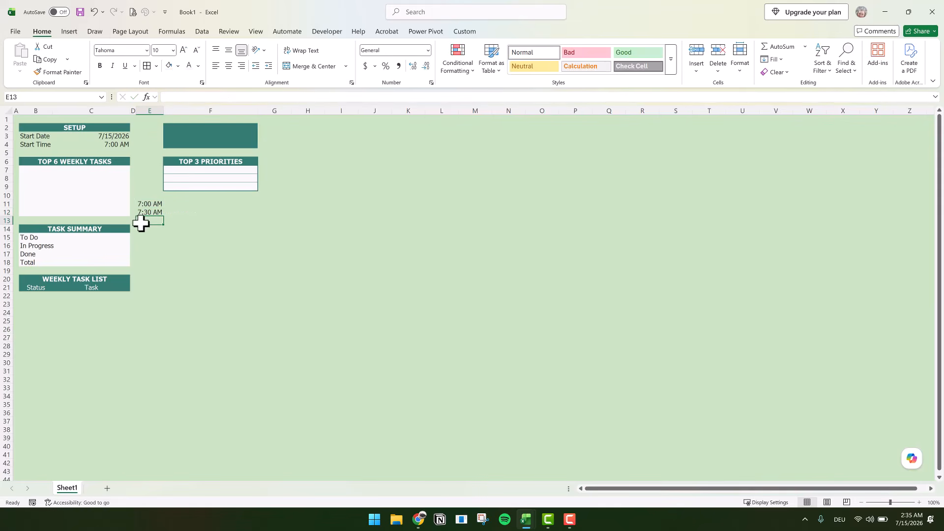
Fill the half-hour formula from E12 down column E through row 107 and clear the repeated time in E107.
{"action": "left_click", "coordinate": [147, 212]}
{"action": "left_click_drag", "start_coordinate": [164, 217], "coordinate": [143, 205]}
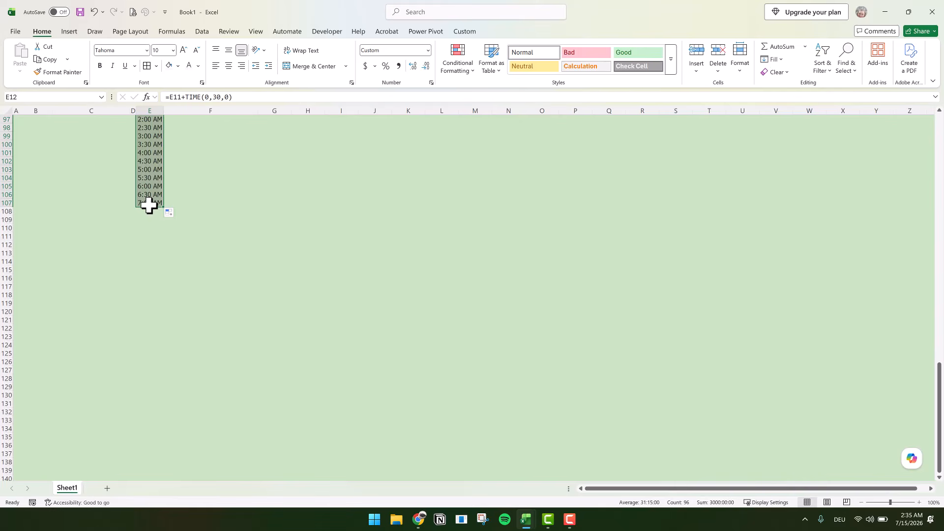
{"action": "left_click", "coordinate": [148, 203]}
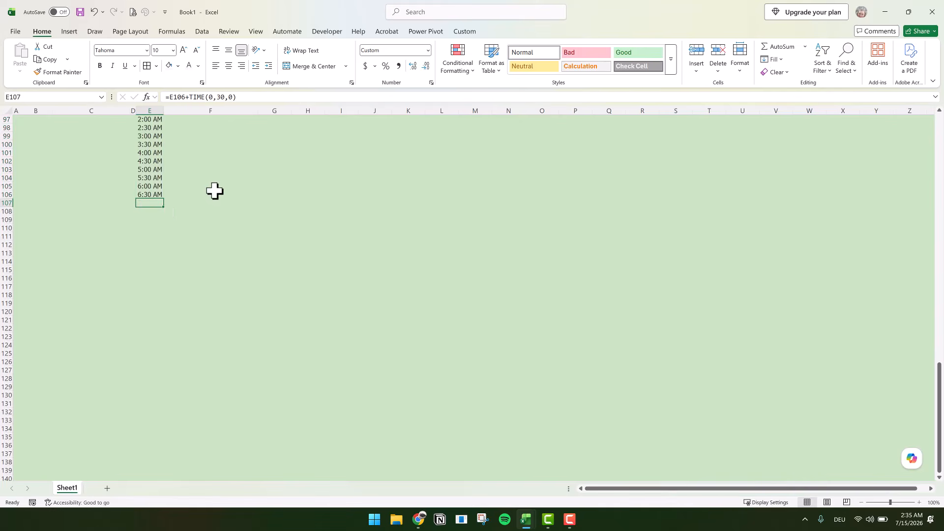
Give the schedule range F11:F106 a near-white fill and dark teal borders, with thin inside lines and a thicker outline.
{"action": "left_click_drag", "start_coordinate": [184, 194], "coordinate": [196, 186]}
{"action": "left_click_drag", "start_coordinate": [271, 2], "coordinate": [185, 203]}
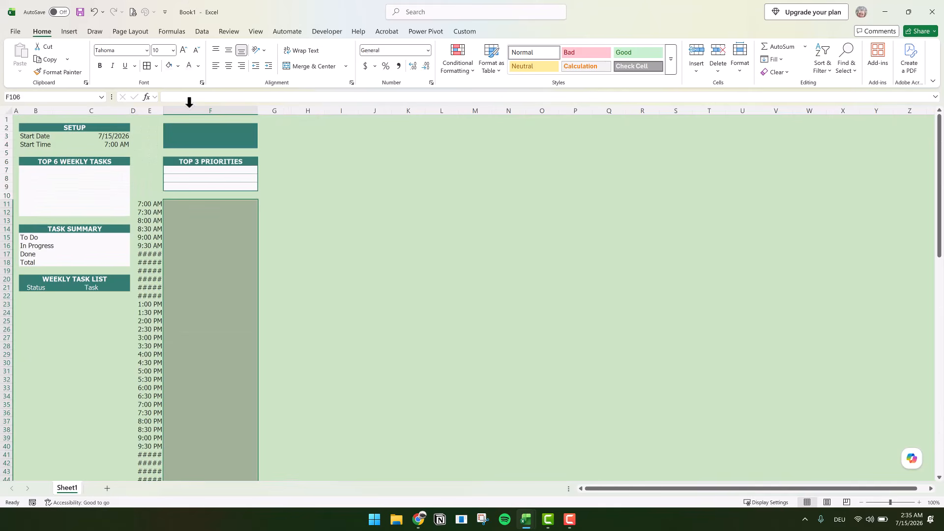
{"action": "left_click", "coordinate": [156, 66]}
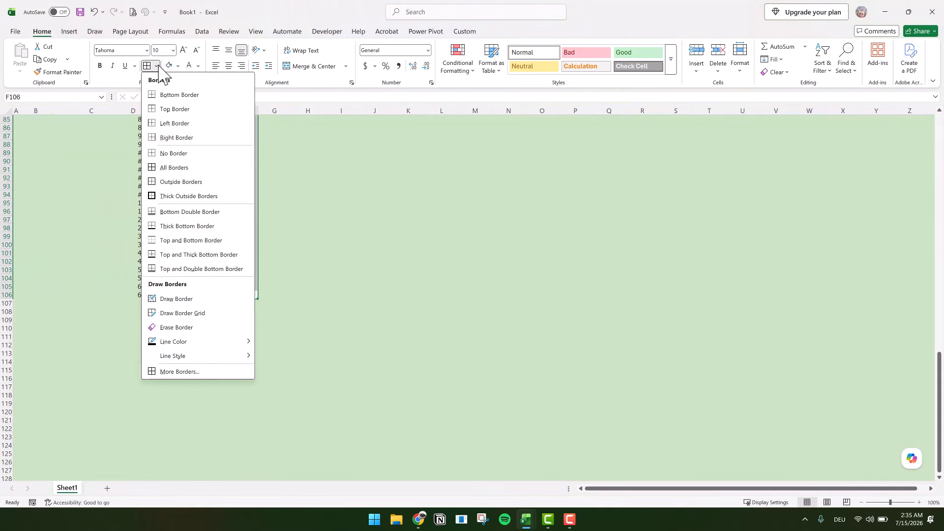
{"action": "left_click", "coordinate": [186, 372]}
{"action": "left_click", "coordinate": [313, 264]}
{"action": "left_click", "coordinate": [309, 314]}
{"action": "left_click", "coordinate": [410, 178]}
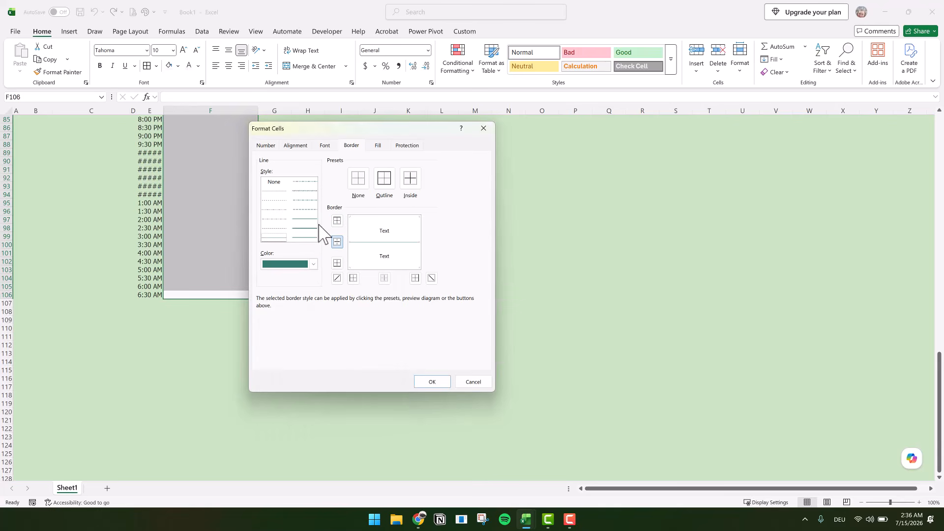
{"action": "left_click", "coordinate": [384, 180]}
{"action": "left_click", "coordinate": [438, 384]}
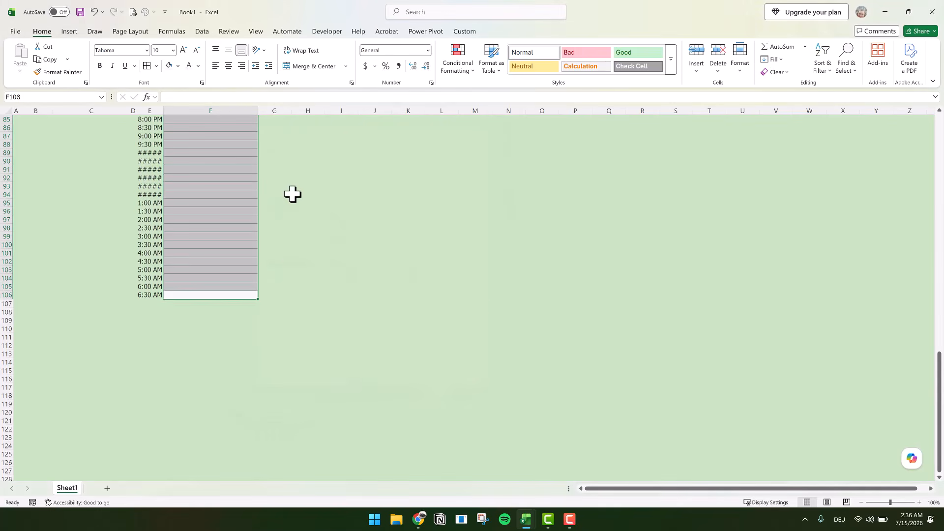
Autofit column E so that every schedule time fits.
{"action": "scroll", "coordinate": [293, 194], "scroll_direction": "up", "scroll_amount": 20}
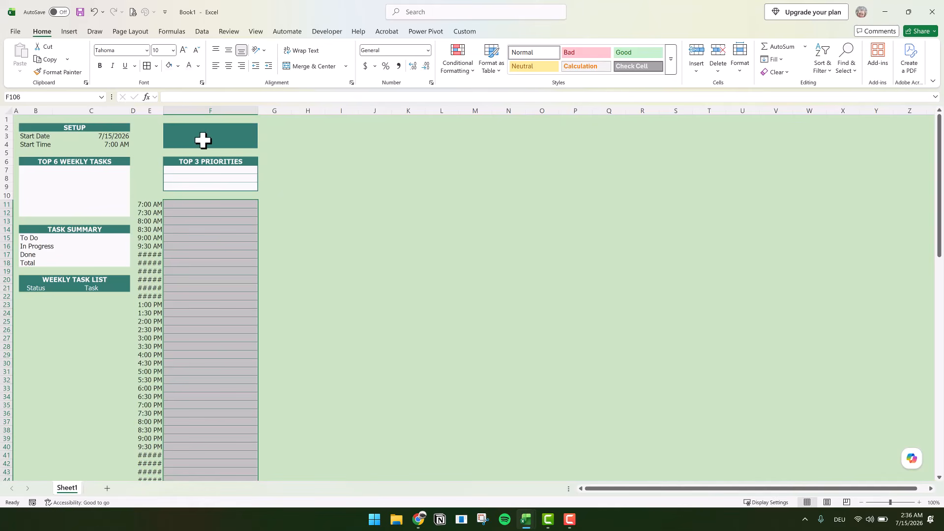
{"action": "double_click", "coordinate": [162, 112]}
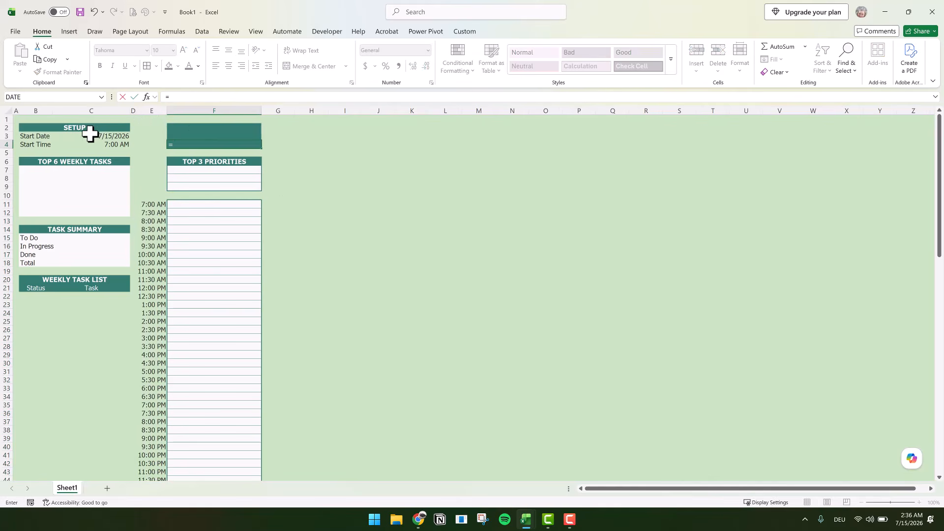
Link F4 to the start date with the formula =C3 and centre it horizontally.
{"action": "left_click", "coordinate": [100, 135]}
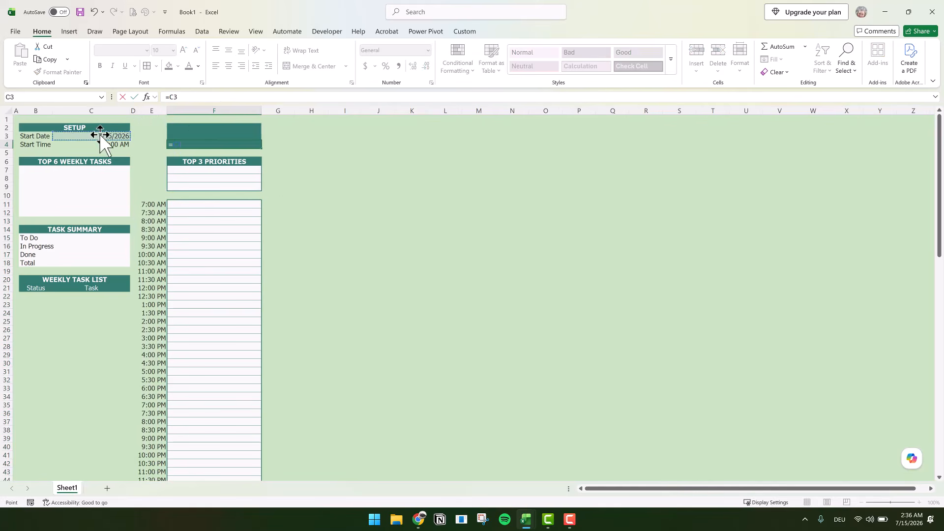
{"action": "key", "text": "Return"}
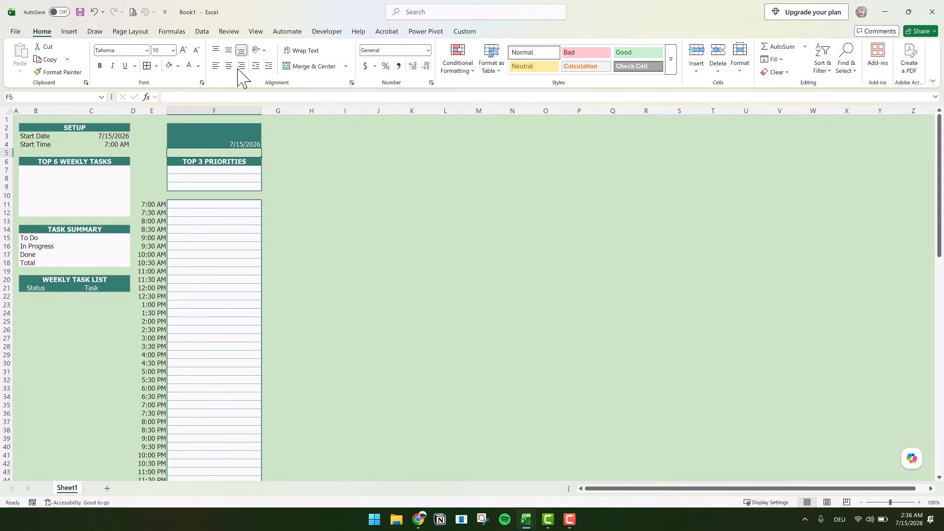
{"action": "left_click", "coordinate": [225, 145]}
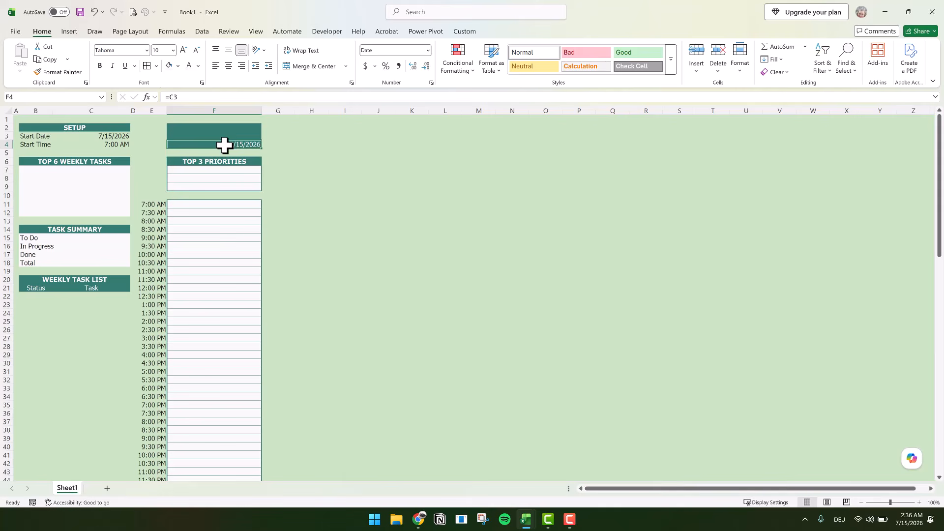
{"action": "left_click", "coordinate": [228, 65]}
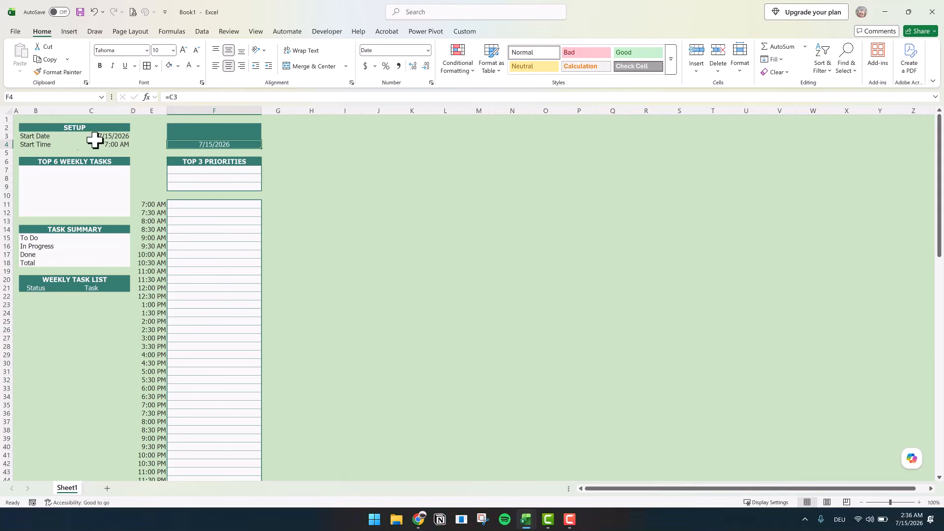
Link the merged header cell F2 to the start date with =C3 and align it vertically to the middle.
{"action": "key", "text": "Up"}
{"action": "type", "text": "="}
{"action": "left_click", "coordinate": [107, 138]}
{"action": "key", "text": "Return"}
{"action": "left_click", "coordinate": [219, 132]}
{"action": "left_click", "coordinate": [228, 50]}
Apply the custom number format dddd to the F2 header so it displays the full weekday name.
{"action": "left_click", "coordinate": [428, 50]}
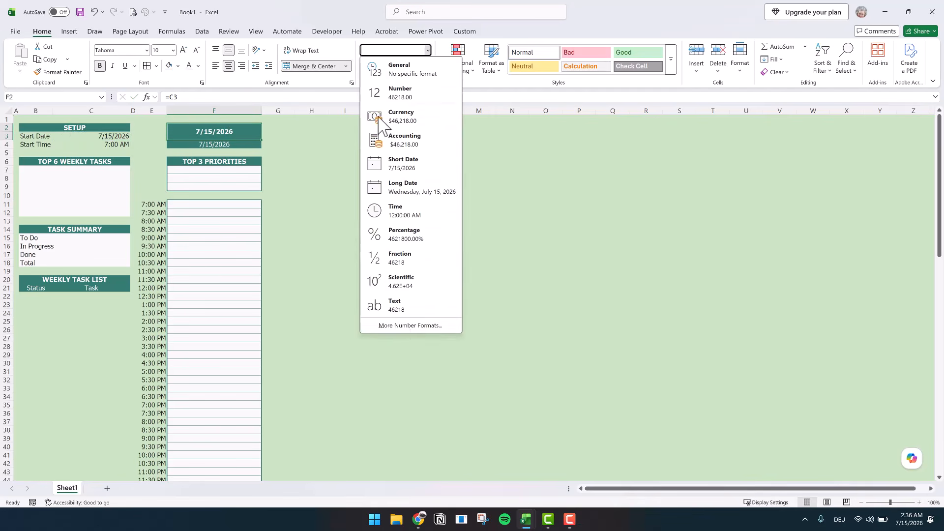
{"action": "left_click", "coordinate": [404, 326]}
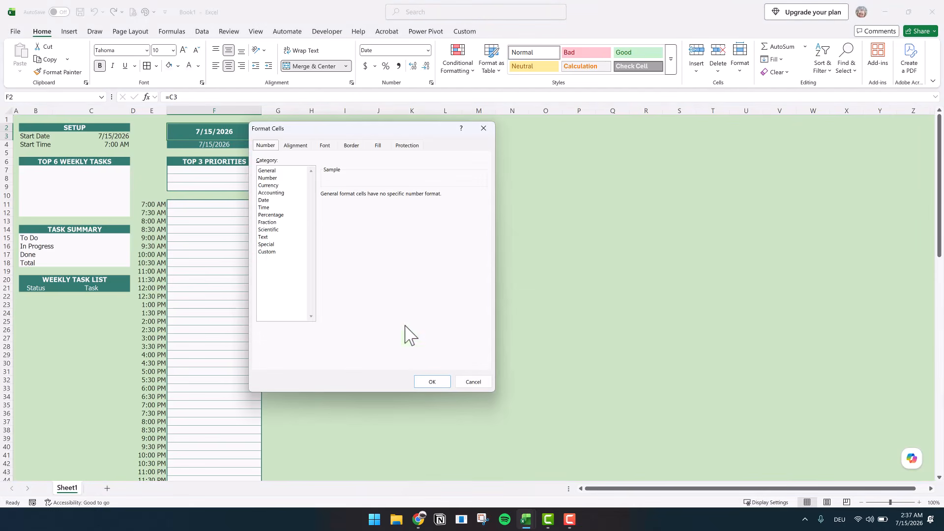
{"action": "left_click", "coordinate": [267, 251]}
{"action": "left_click_drag", "start_coordinate": [386, 205], "coordinate": [304, 205]}
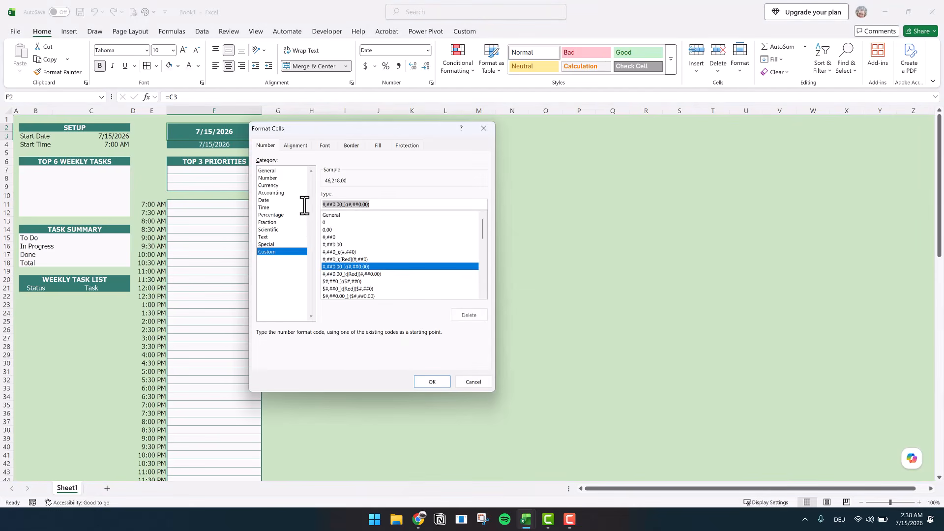
{"action": "type", "text": "dd"}
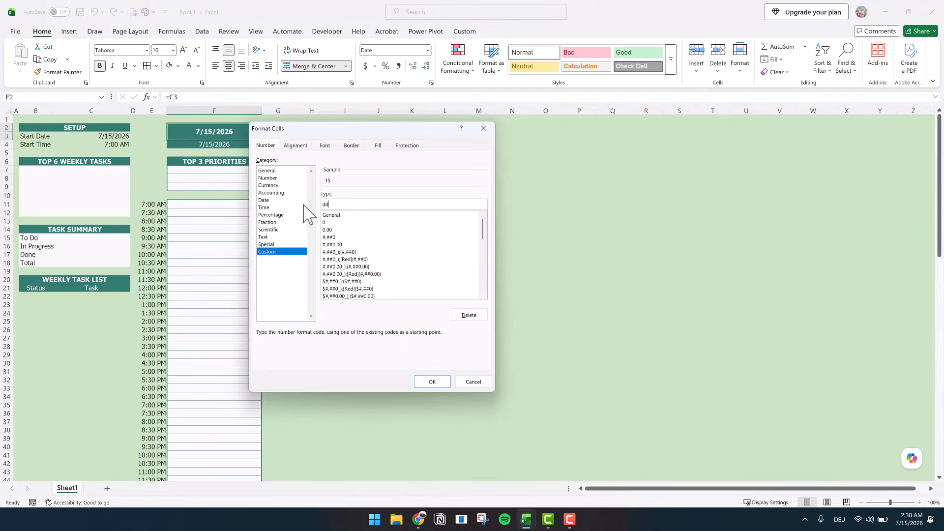
{"action": "left_click", "coordinate": [445, 382]}
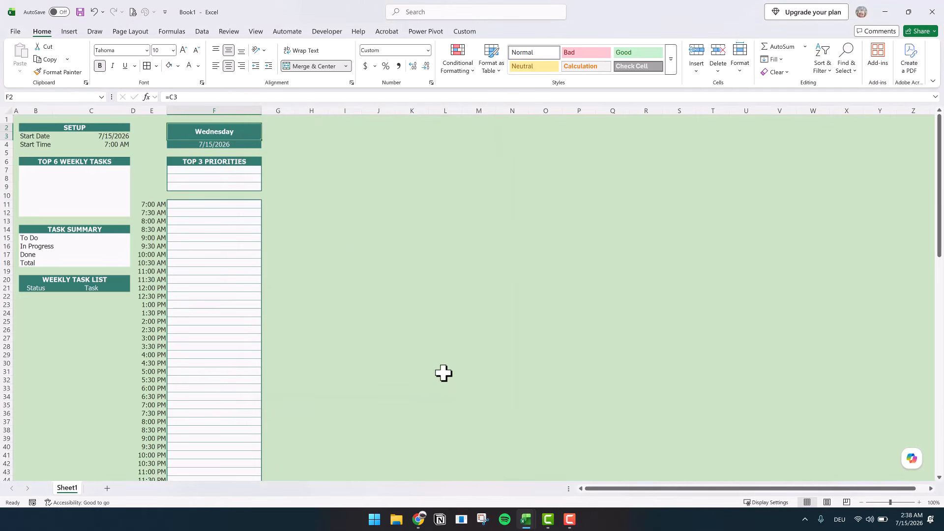
Set the width of column G to 1 as a narrow spacer beside the day block.
{"action": "left_click", "coordinate": [289, 169]}
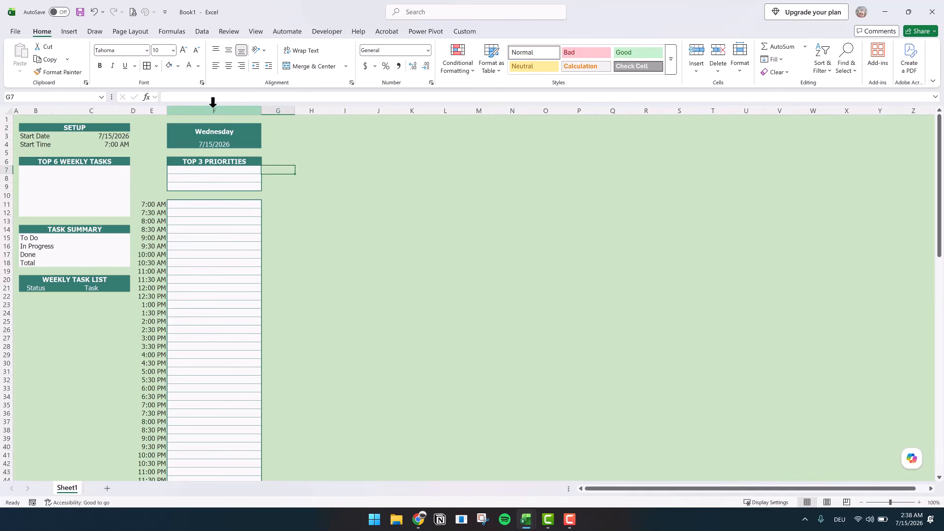
{"action": "left_click", "coordinate": [212, 103]}
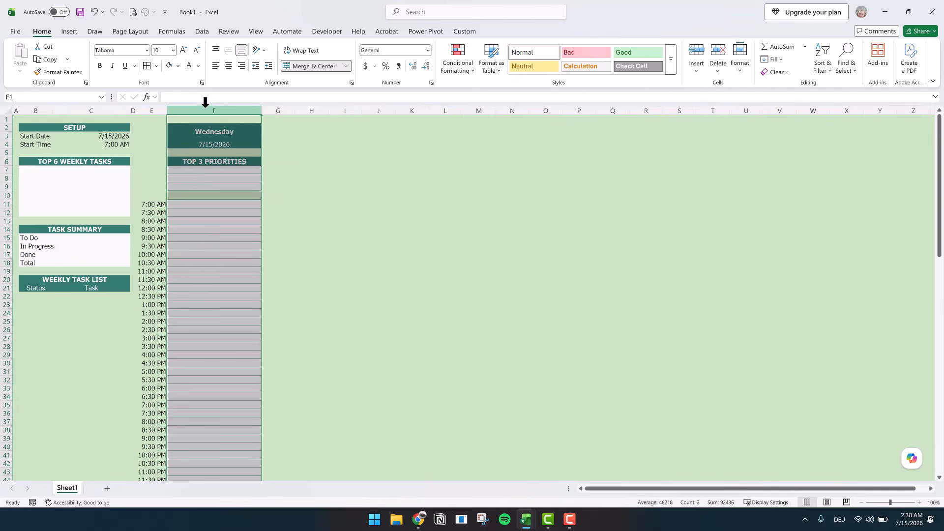
{"action": "left_click", "coordinate": [274, 109]}
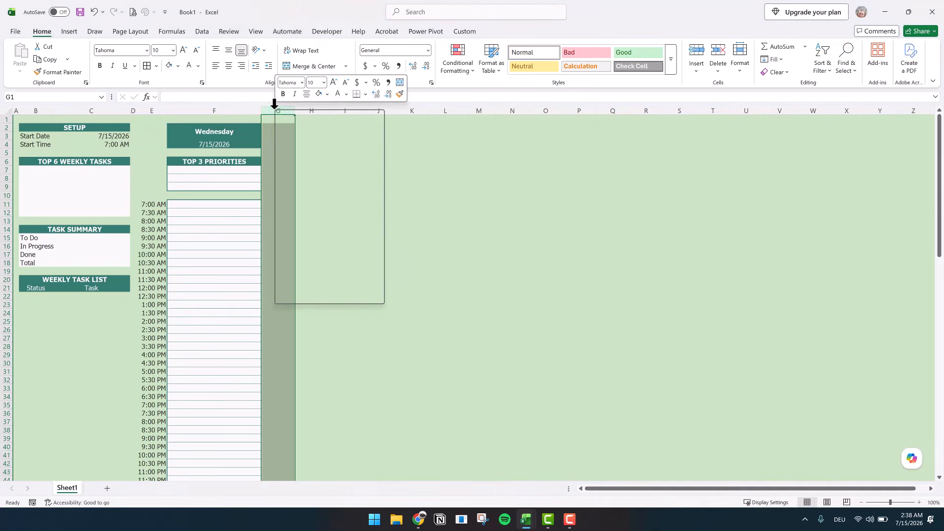
{"action": "right_click", "coordinate": [275, 104]}
{"action": "left_click", "coordinate": [309, 268]}
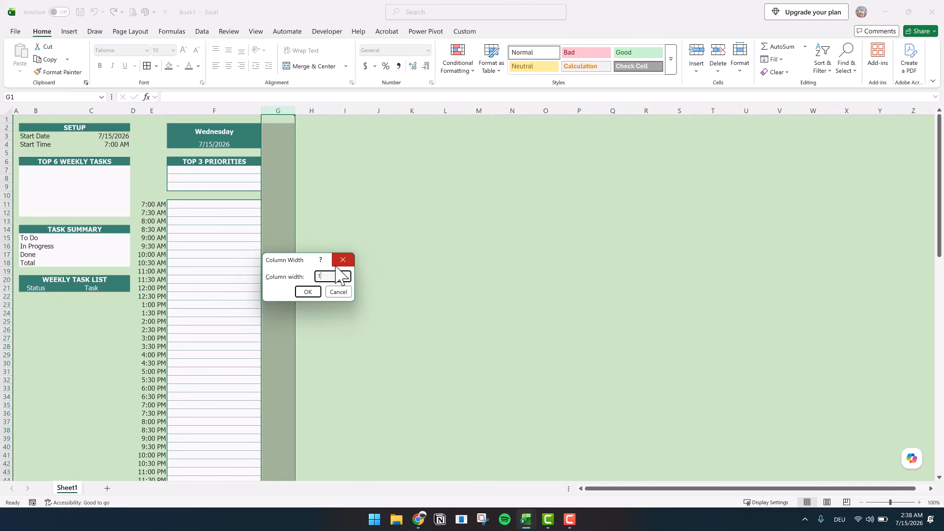
{"action": "key", "text": "Return"}
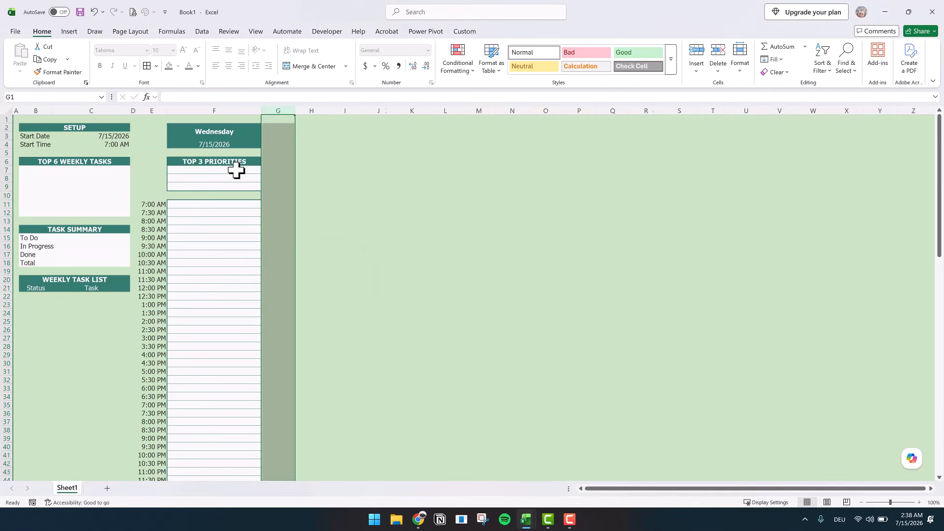
Copy the day block in columns F:G and paste it at column H.
{"action": "left_click", "coordinate": [201, 105]}
{"action": "left_click_drag", "start_coordinate": [201, 105], "coordinate": [265, 111]}
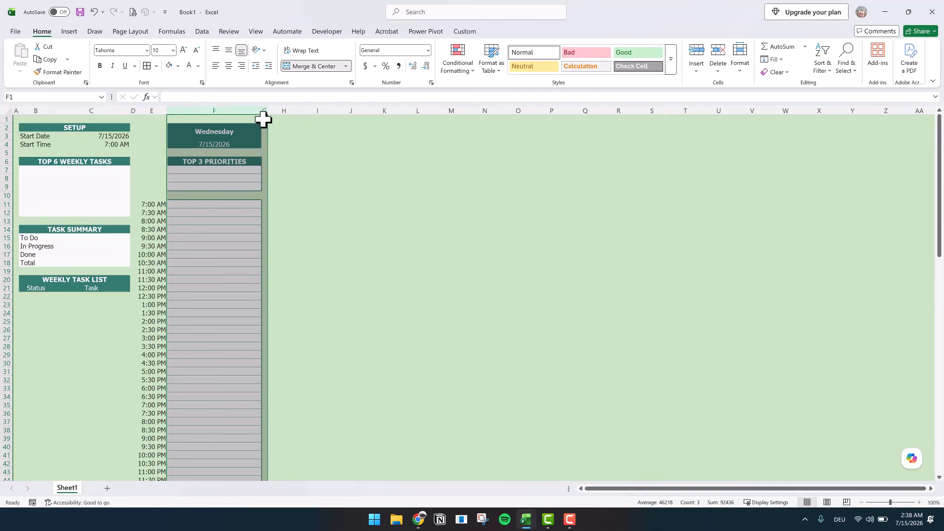
{"action": "key", "text": "ctrl+c"}
{"action": "left_click", "coordinate": [283, 106]}
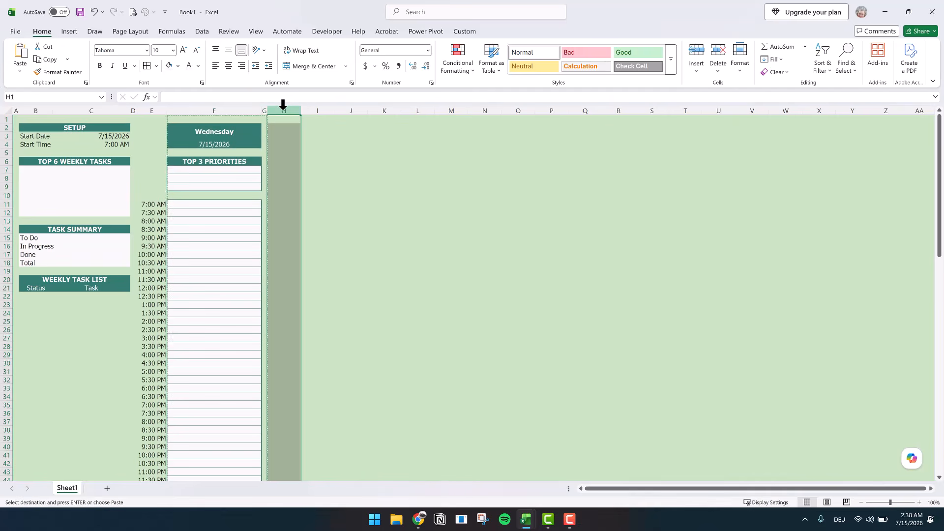
{"action": "key", "text": "ctrl+v"}
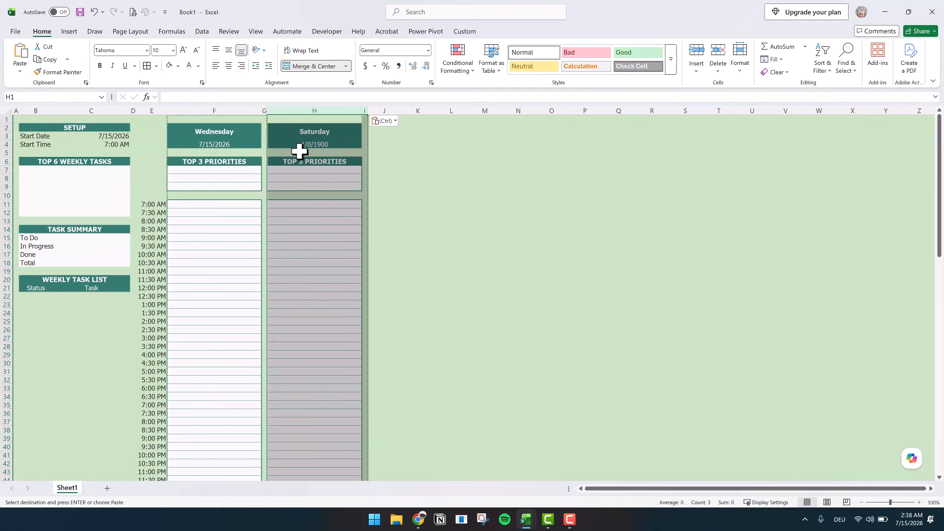
Replace the formula in date cell H4 with =F4+1 for the day following the first block.
{"action": "left_click", "coordinate": [309, 146]}
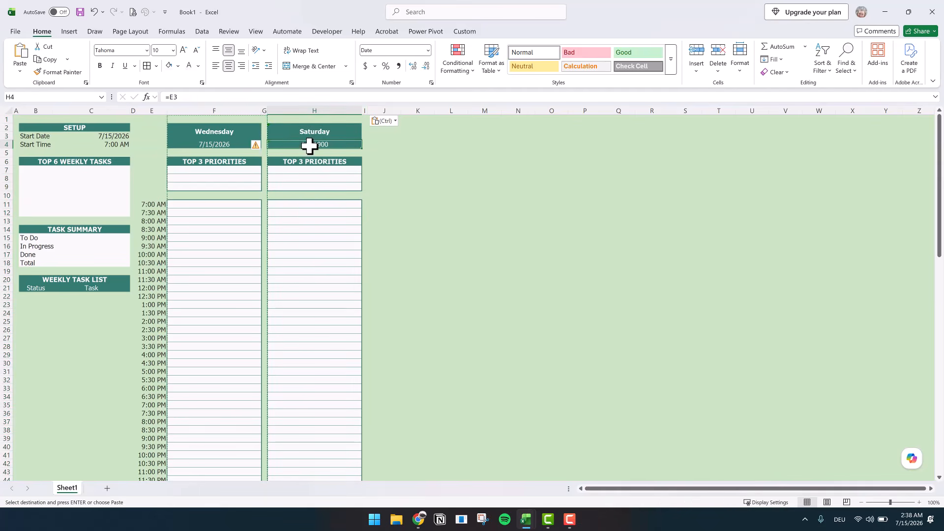
{"action": "key", "text": "Escape"}
{"action": "key", "text": "Delete"}
{"action": "type", "text": "="}
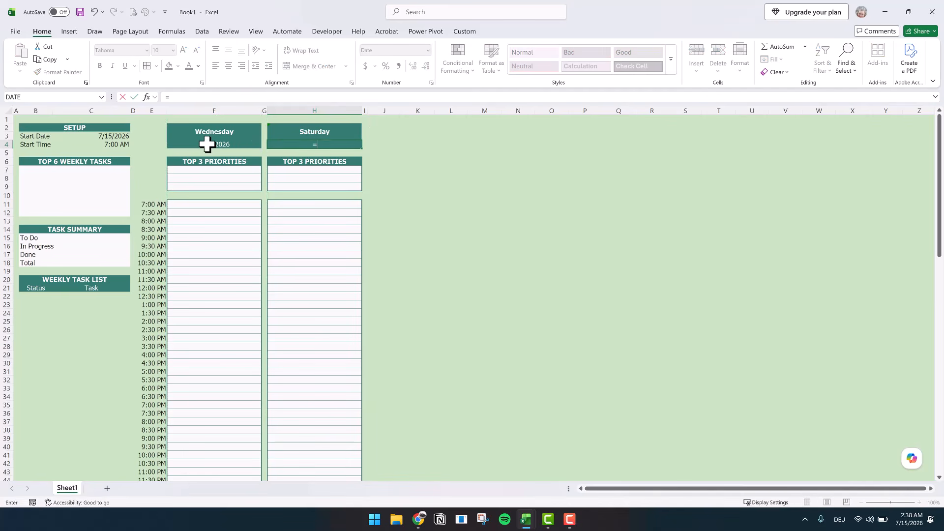
{"action": "left_click", "coordinate": [206, 143]}
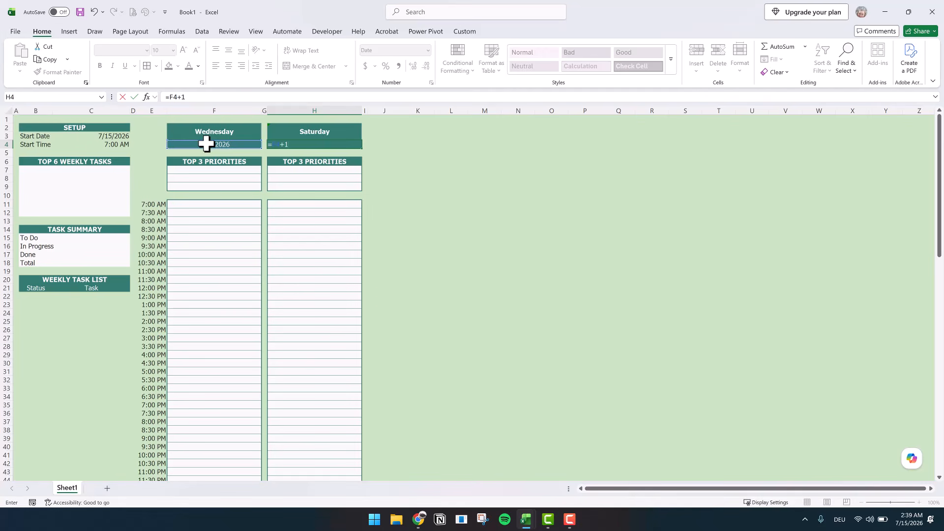
{"action": "key", "text": "Return"}
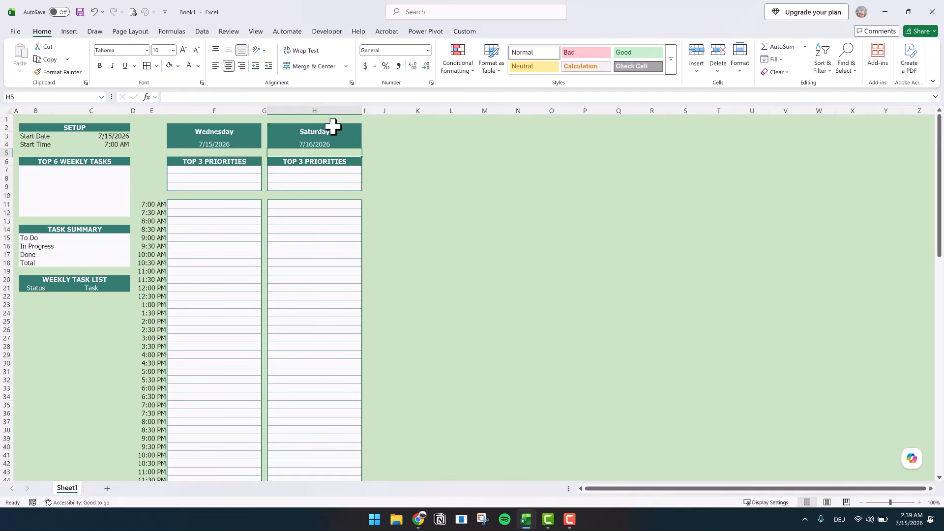
Link the weekday header H2 of the second day block to the date below it with =H4.
{"action": "left_click", "coordinate": [320, 129]}
{"action": "type", "text": "="}
{"action": "left_click", "coordinate": [327, 144]}
{"action": "key", "text": "Return"}
Copy the second day block in columns H:I and paste it at columns J, L, N, P and R.
{"action": "left_click_drag", "start_coordinate": [305, 108], "coordinate": [363, 108]}
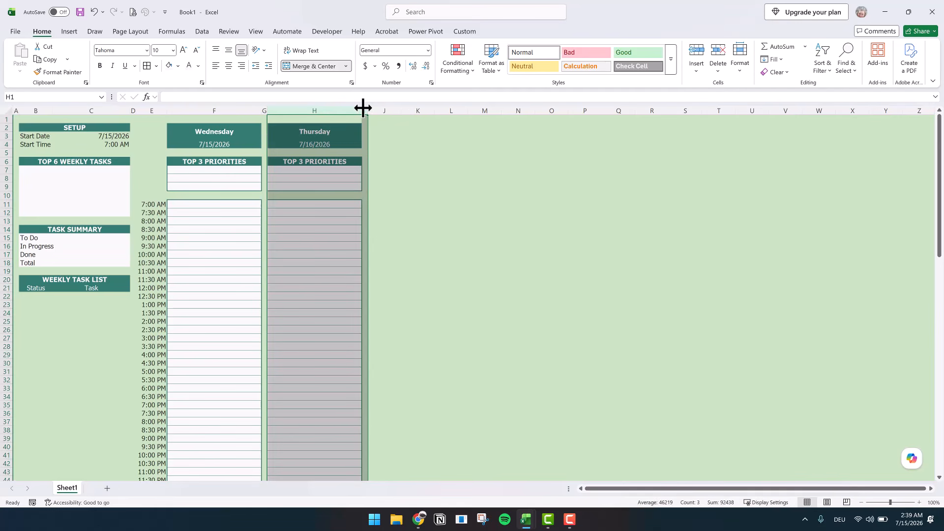
{"action": "key", "text": "ctrl+c"}
{"action": "left_click", "coordinate": [386, 109]}
{"action": "key", "text": "ctrl+v"}
{"action": "left_click", "coordinate": [489, 109]}
{"action": "key", "text": "ctrl+v"}
{"action": "left_click", "coordinate": [590, 110]}
{"action": "key", "text": "ctrl+v"}
{"action": "left_click", "coordinate": [678, 109]}
{"action": "key", "text": "ctrl+v"}
{"action": "left_click", "coordinate": [782, 109]}
{"action": "key", "text": "ctrl+v"}
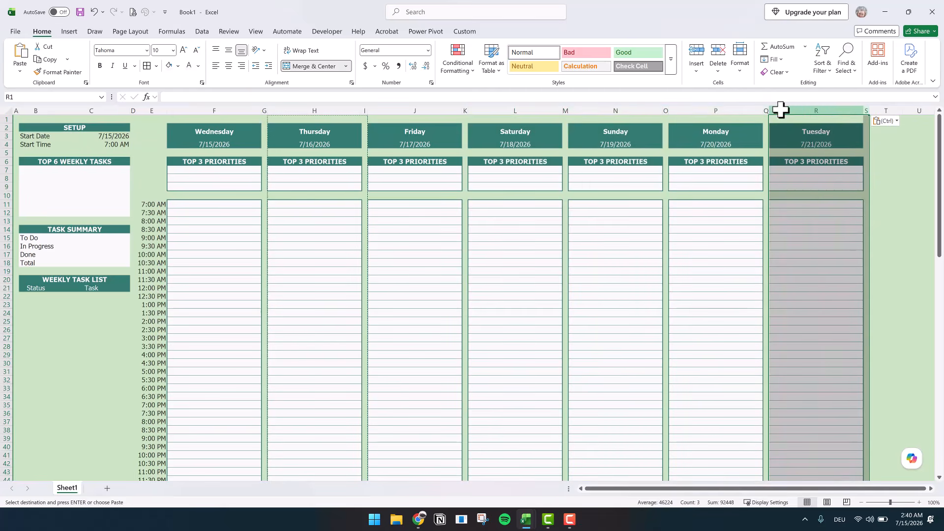
Fill the weekly task list range B22:C106 with white.
{"action": "left_click", "coordinate": [107, 135]}
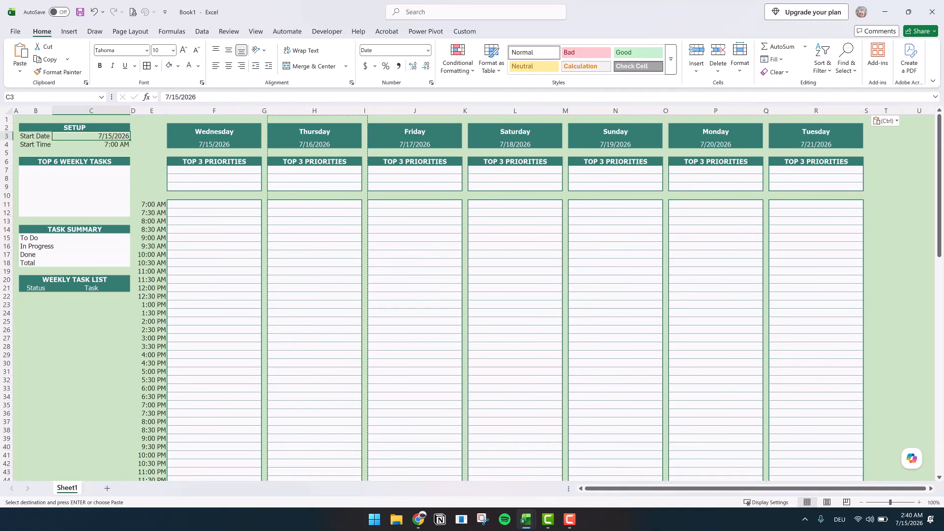
{"action": "left_click", "coordinate": [35, 346]}
{"action": "left_click", "coordinate": [32, 297]}
{"action": "left_click_drag", "start_coordinate": [32, 297], "coordinate": [91, 454]}
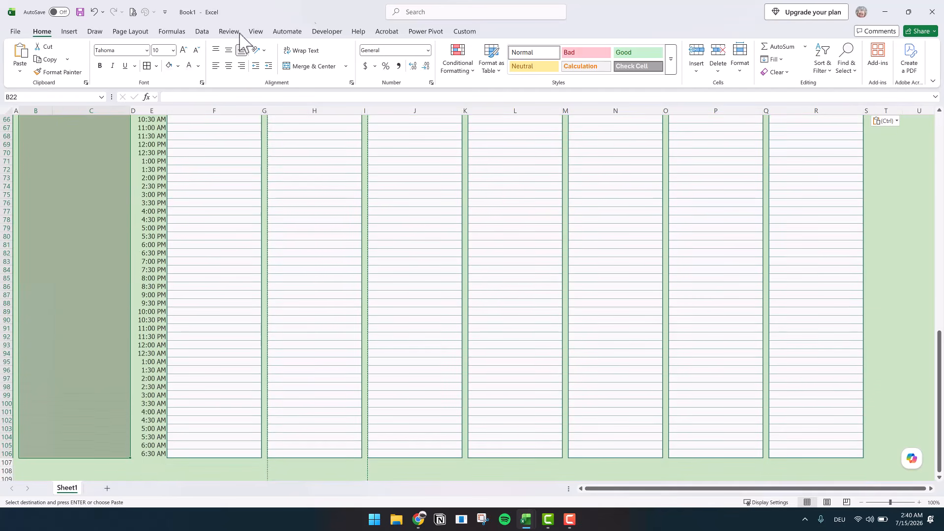
{"action": "left_click", "coordinate": [168, 66]}
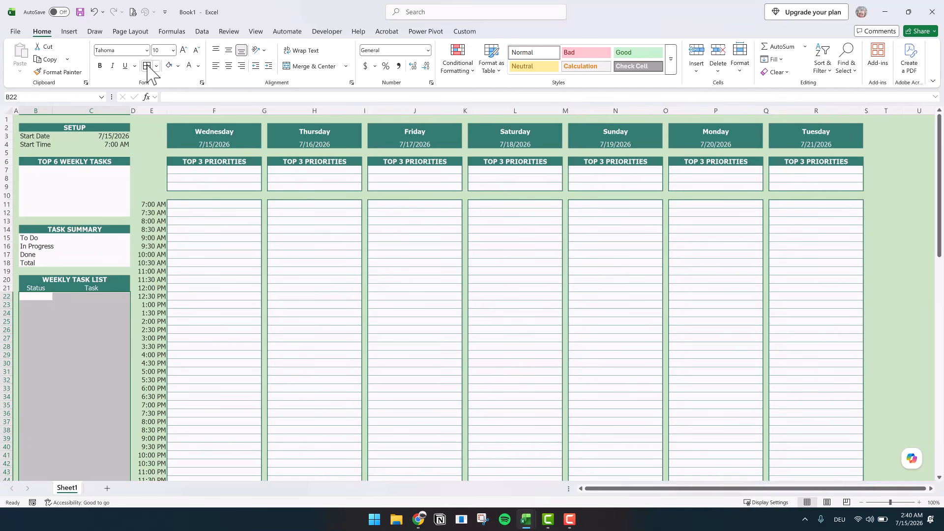
Apply dark teal outline borders and thin inside borders to the weekly task list range B22:C106.
{"action": "key", "text": "ctrl+1"}
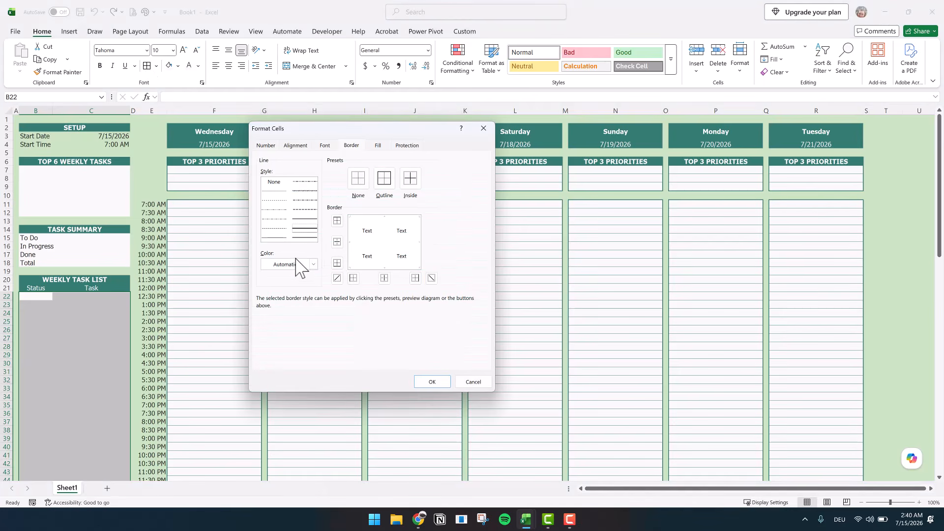
{"action": "left_click", "coordinate": [301, 265]}
{"action": "left_click", "coordinate": [312, 322]}
{"action": "left_click", "coordinate": [393, 180]}
{"action": "left_click", "coordinate": [275, 238]}
{"action": "left_click", "coordinate": [410, 179]}
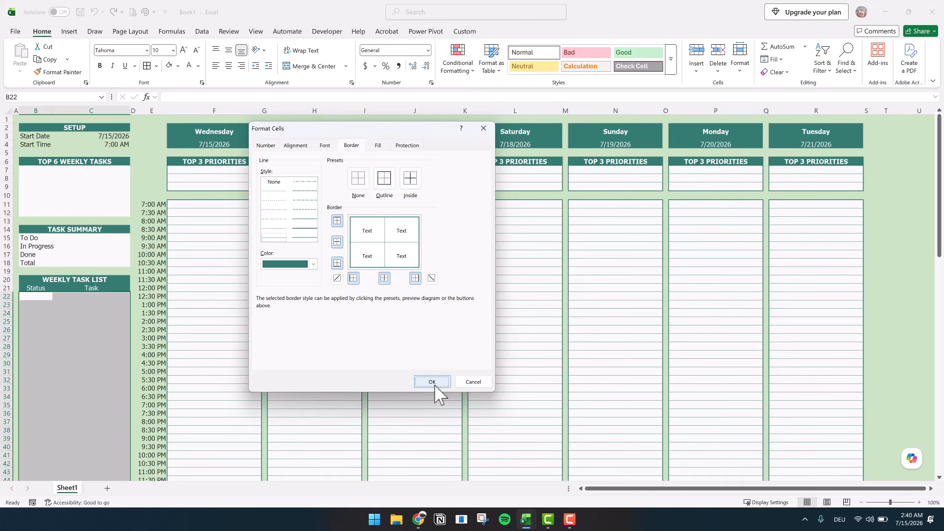
{"action": "left_click", "coordinate": [432, 382]}
Repeat the same borders on the Weekly Task List headers and the Task Summary, Top 6 Weekly Tasks and Setup blocks.
{"action": "left_click_drag", "start_coordinate": [74, 279], "coordinate": [85, 290]}
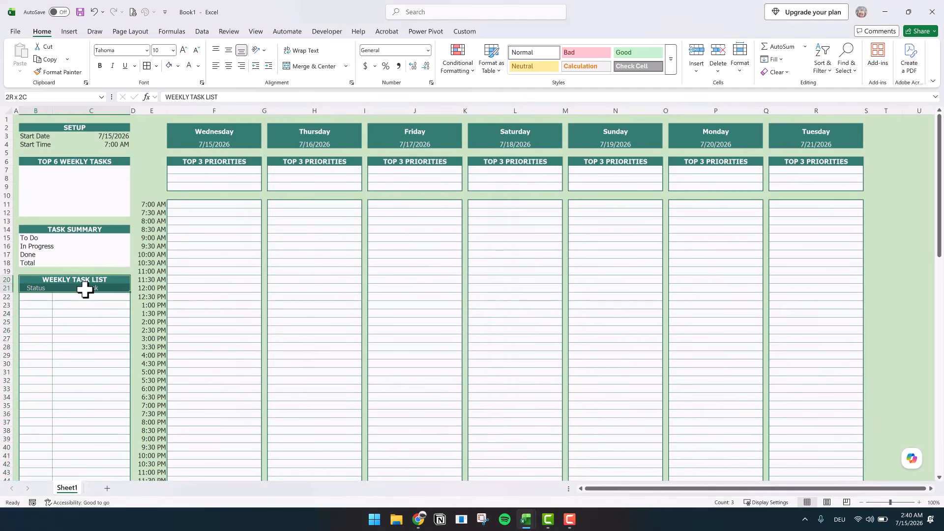
{"action": "key", "text": "F4"}
{"action": "left_click_drag", "start_coordinate": [41, 229], "coordinate": [39, 261]}
{"action": "key", "text": "F4"}
{"action": "left_click_drag", "start_coordinate": [43, 161], "coordinate": [45, 212]}
{"action": "key", "text": "F4"}
{"action": "left_click_drag", "start_coordinate": [31, 129], "coordinate": [30, 148]}
{"action": "key", "text": "F4"}
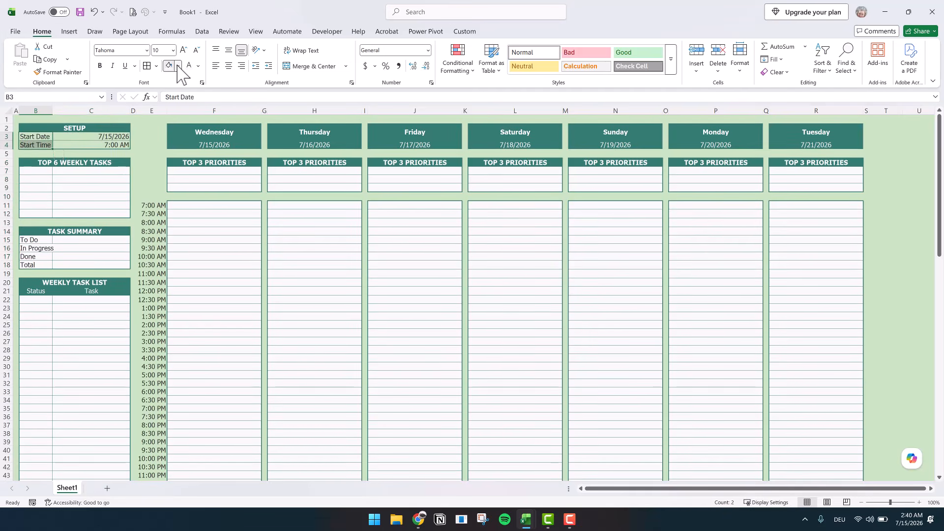
Fill the Start Date and Start Time label cells B3:B4 with dark teal and make their text white.
{"action": "left_click", "coordinate": [178, 66]}
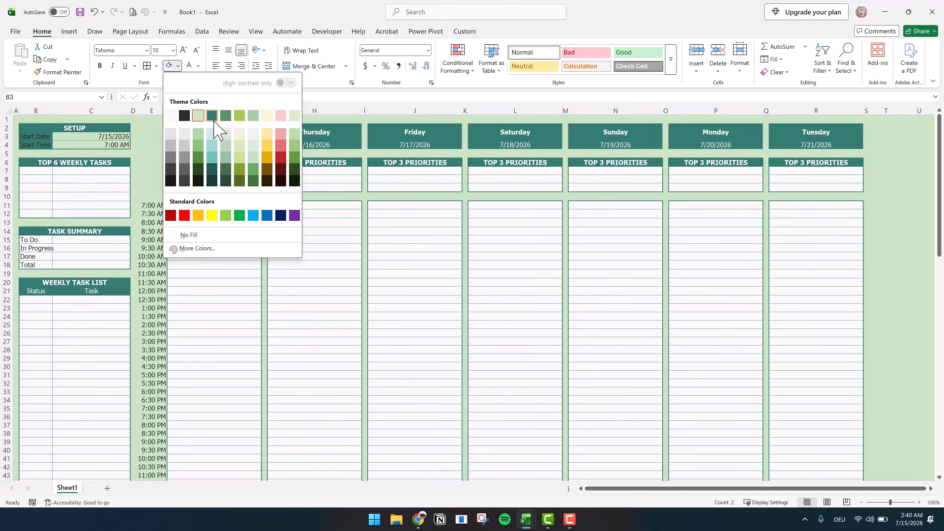
{"action": "left_click", "coordinate": [212, 116]}
{"action": "left_click", "coordinate": [189, 66]}
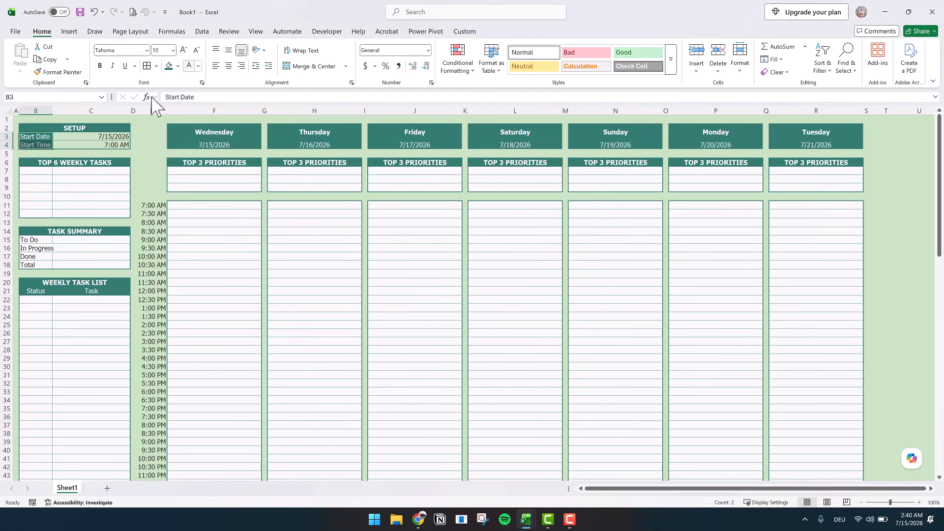
Align the contents of columns B:C vertically to the middle.
{"action": "left_click", "coordinate": [228, 52]}
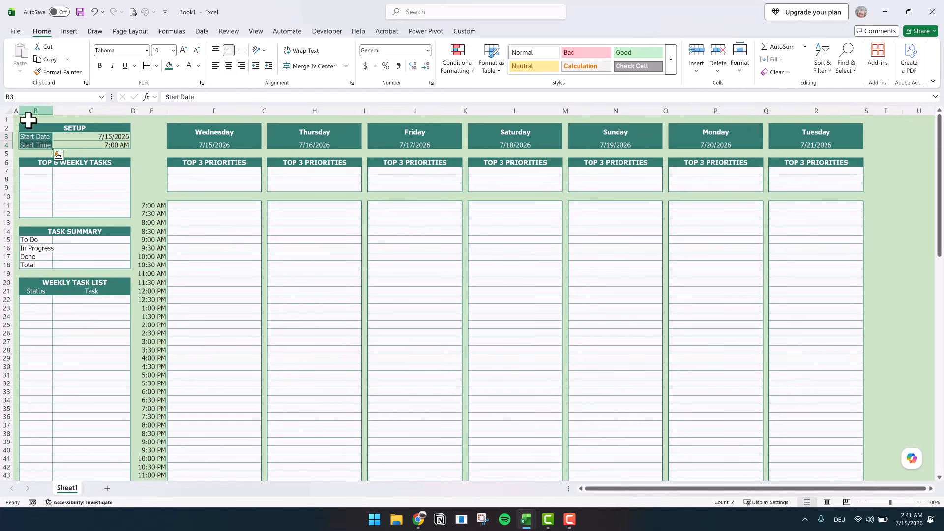
{"action": "left_click_drag", "start_coordinate": [36, 110], "coordinate": [66, 110]}
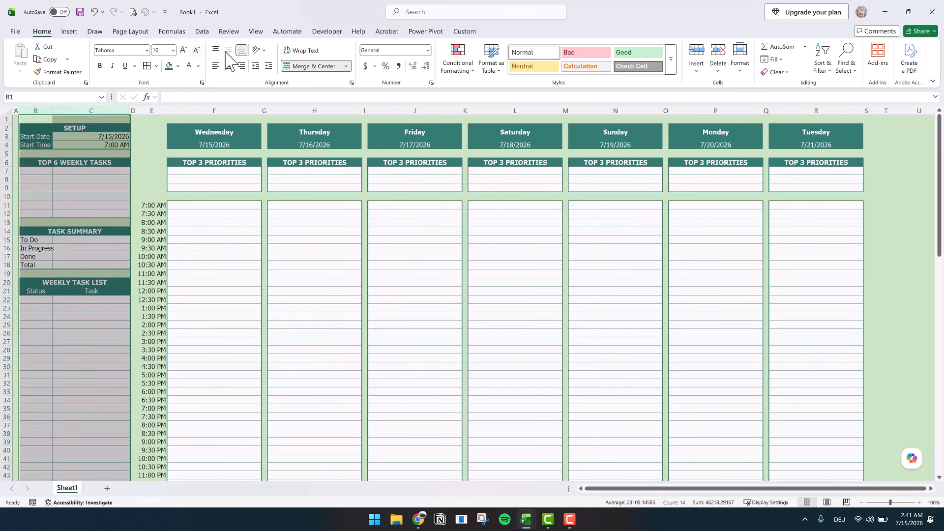
Fill the start date and start time value cells C3:C4 with white and widen column B slightly.
{"action": "left_click_drag", "start_coordinate": [76, 136], "coordinate": [78, 144]}
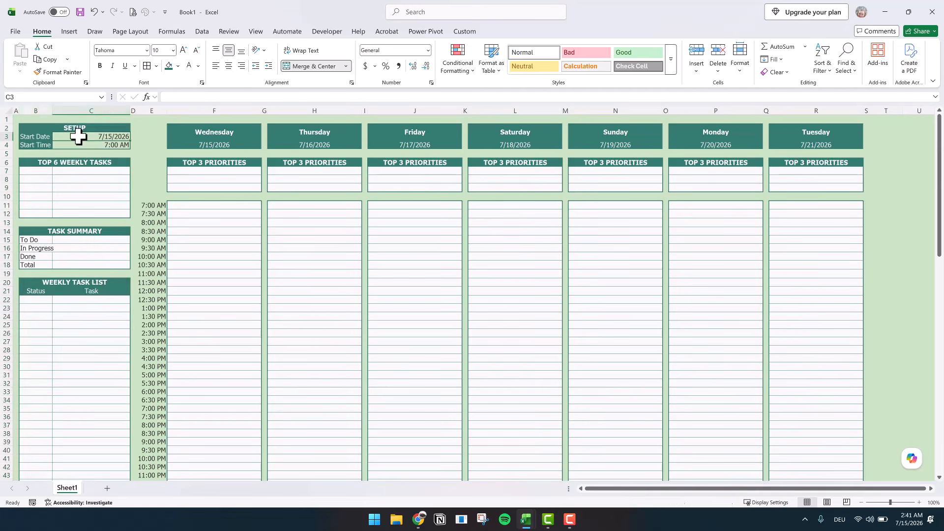
{"action": "left_click", "coordinate": [178, 66]}
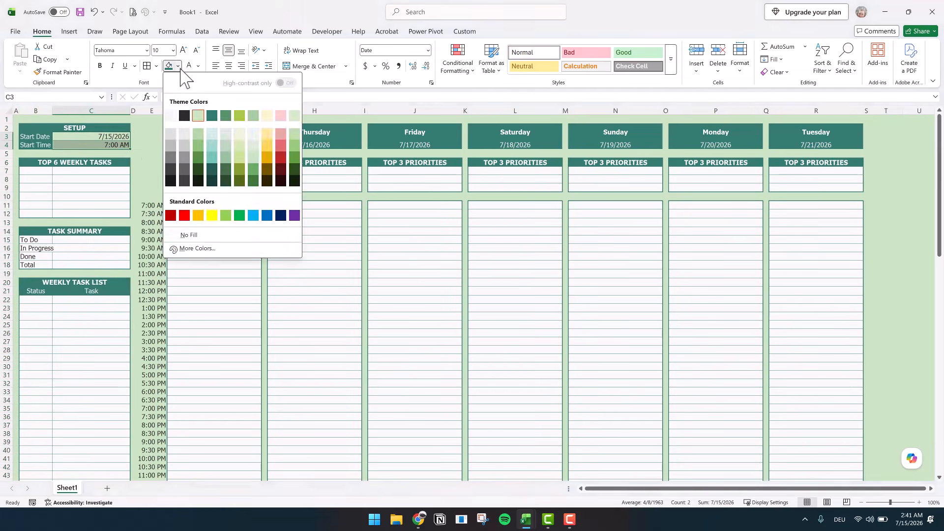
{"action": "left_click", "coordinate": [178, 120]}
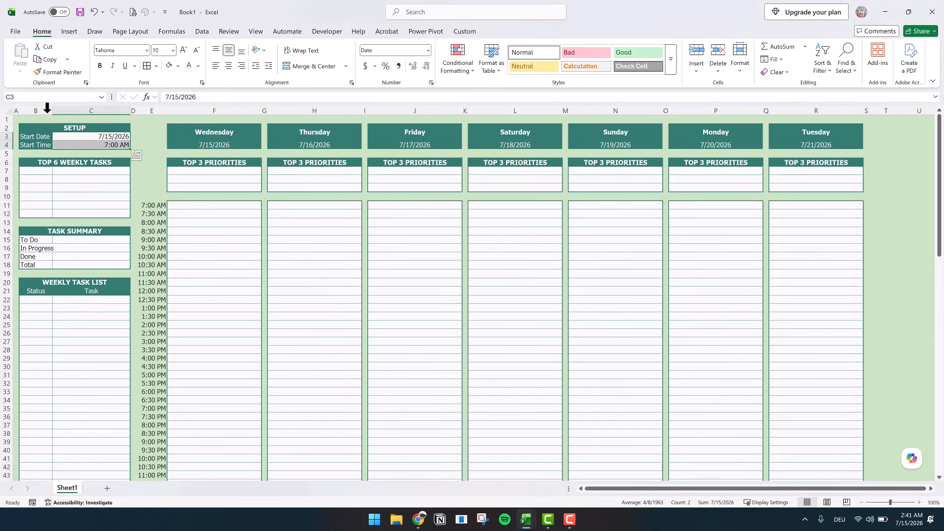
{"action": "left_click_drag", "start_coordinate": [52, 111], "coordinate": [54, 112]}
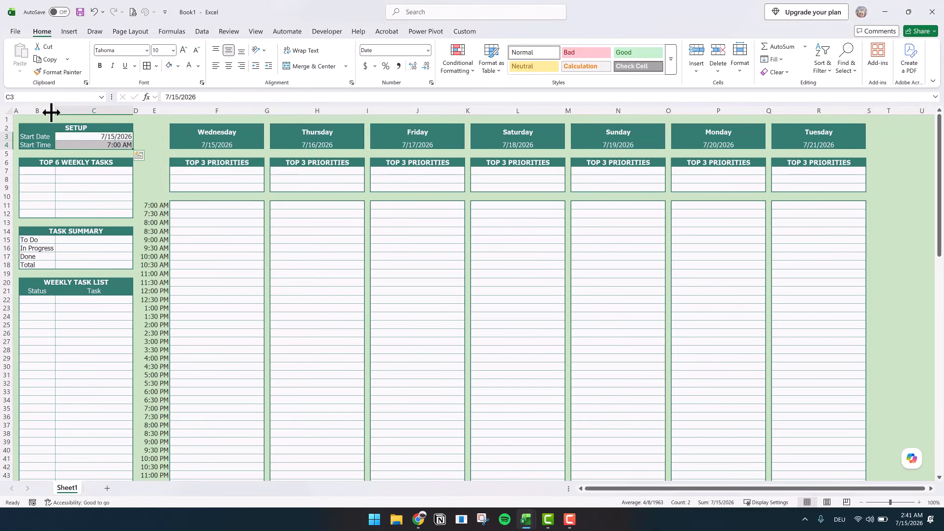
{"action": "left_click", "coordinate": [54, 373]}
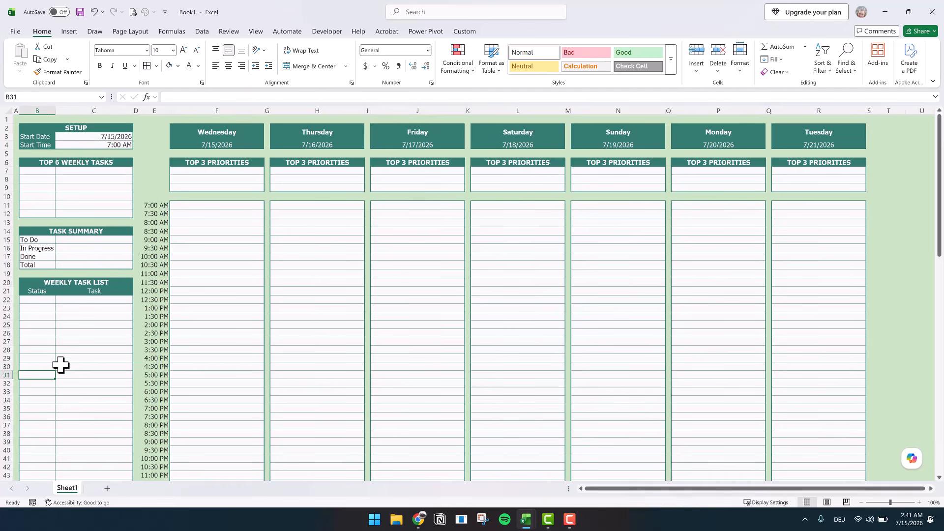
Add list data validation with source =$B$15:$B$18 to status cells B22:B106 and choose To Do in B22.
{"action": "left_click", "coordinate": [37, 299]}
{"action": "left_click_drag", "start_coordinate": [37, 299], "coordinate": [39, 462]}
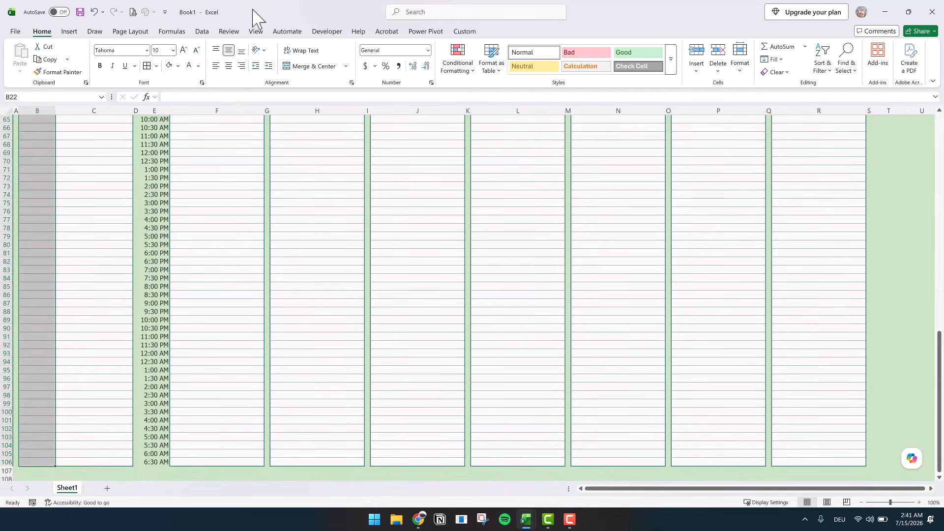
{"action": "left_click", "coordinate": [202, 32]}
{"action": "left_click", "coordinate": [605, 72]}
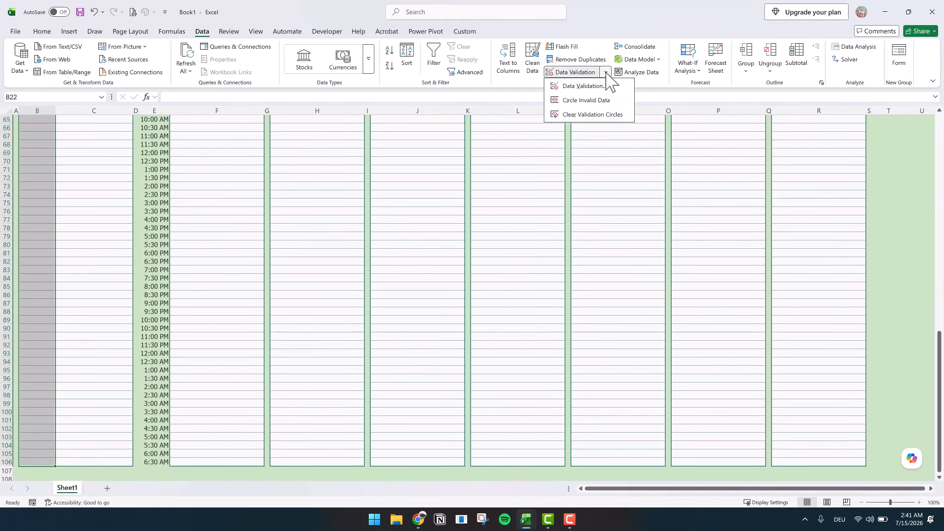
{"action": "left_click", "coordinate": [597, 98]}
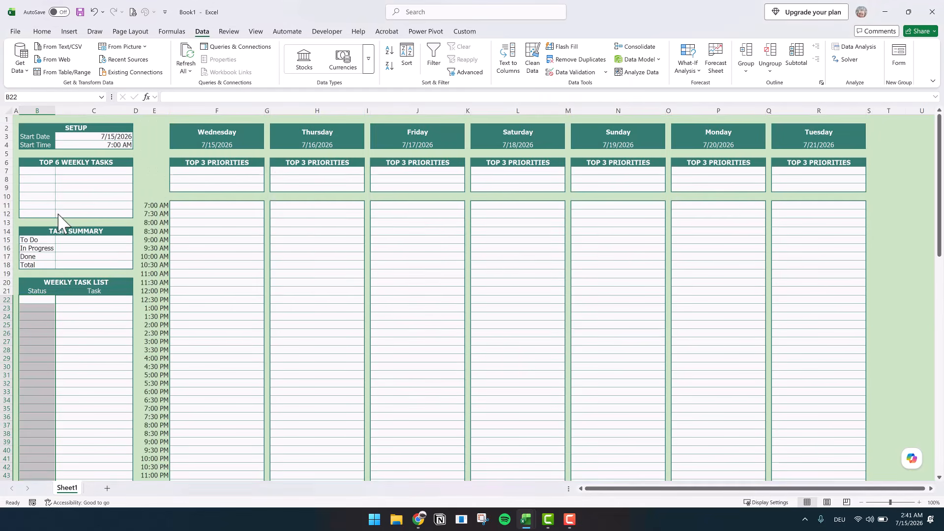
{"action": "left_click", "coordinate": [317, 231]}
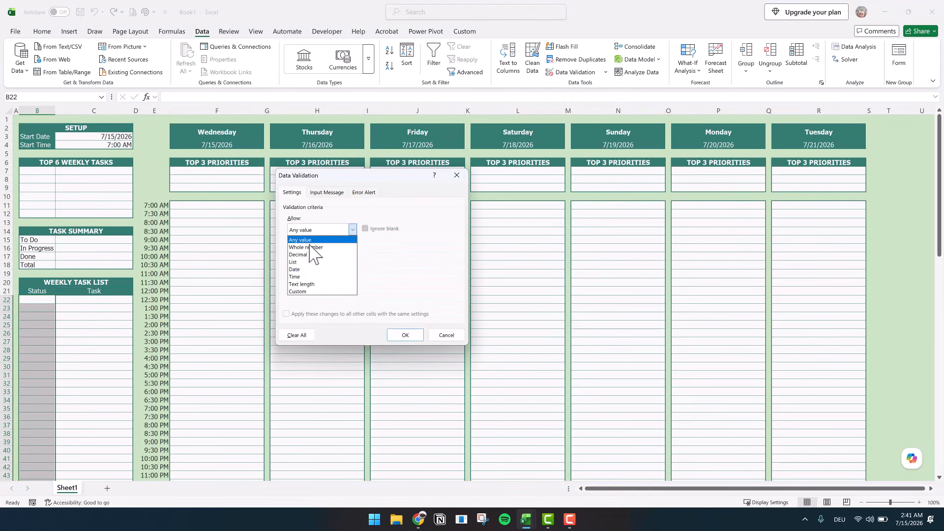
{"action": "left_click", "coordinate": [302, 262]}
{"action": "left_click", "coordinate": [406, 276]}
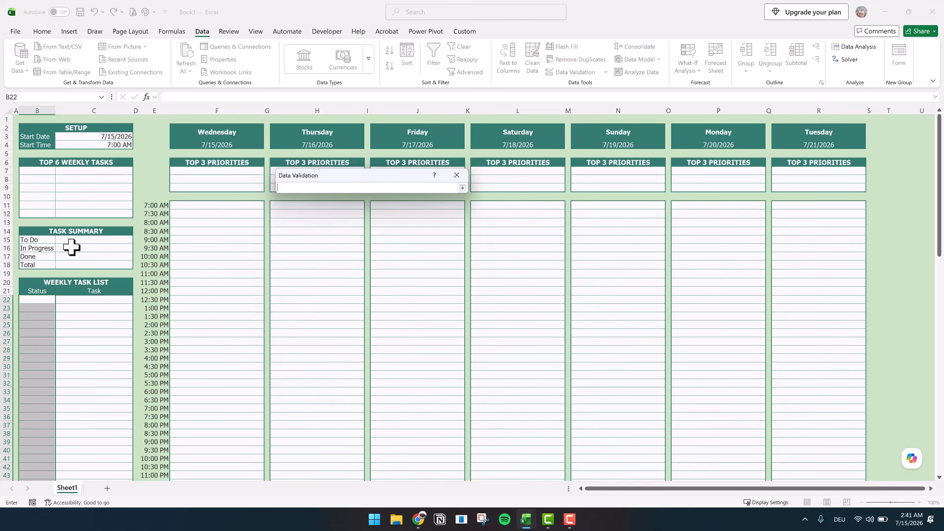
{"action": "left_click_drag", "start_coordinate": [39, 240], "coordinate": [41, 265]}
{"action": "left_click", "coordinate": [462, 188]}
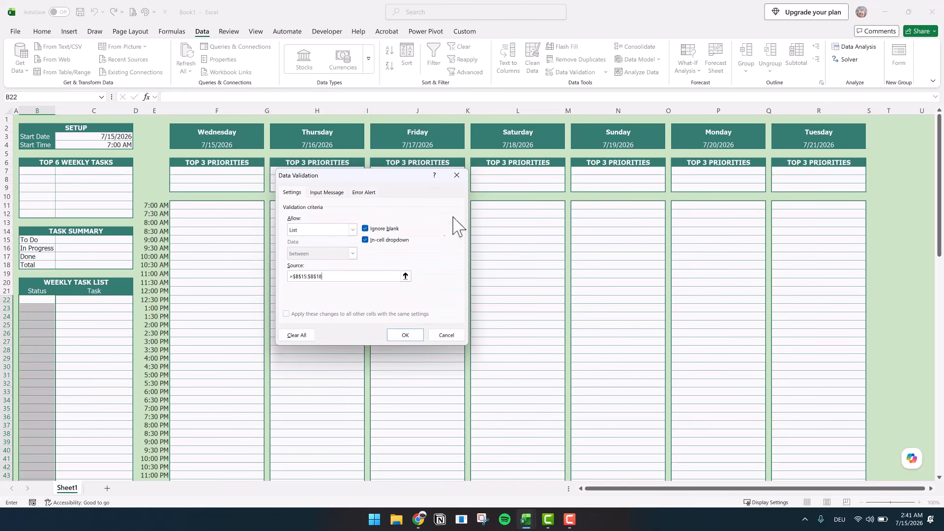
{"action": "left_click", "coordinate": [405, 335]}
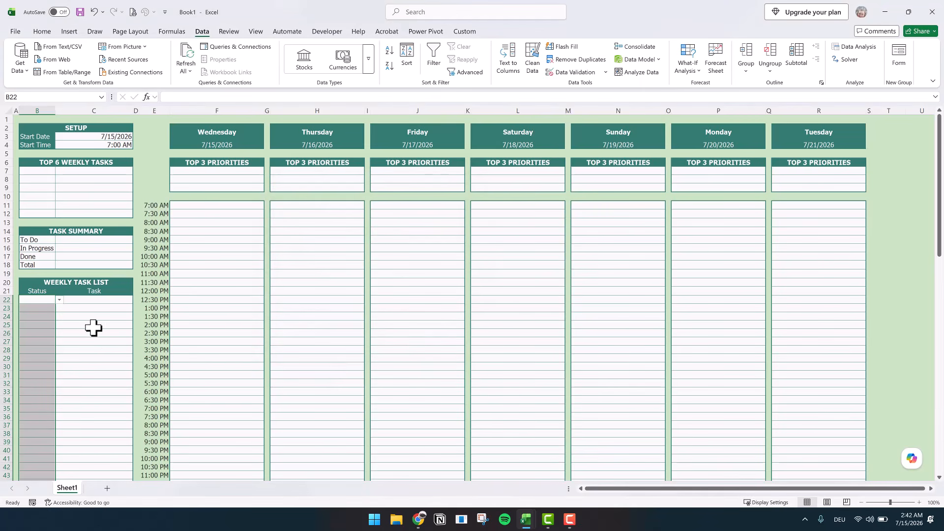
{"action": "left_click", "coordinate": [58, 302]}
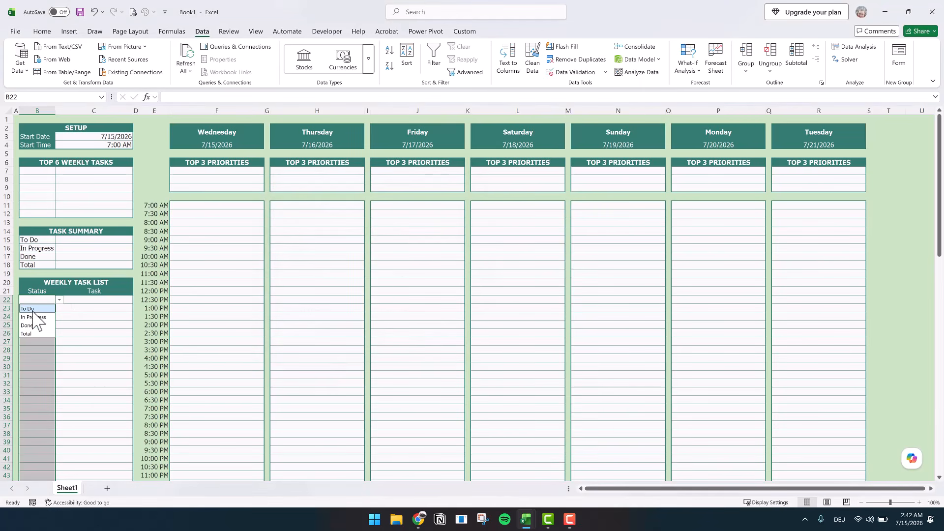
{"action": "left_click", "coordinate": [33, 309]}
Enter the formula =COUNTIF(B22:B106,B15) in the To Do count cell C15 of the task summary.
{"action": "left_click", "coordinate": [91, 242]}
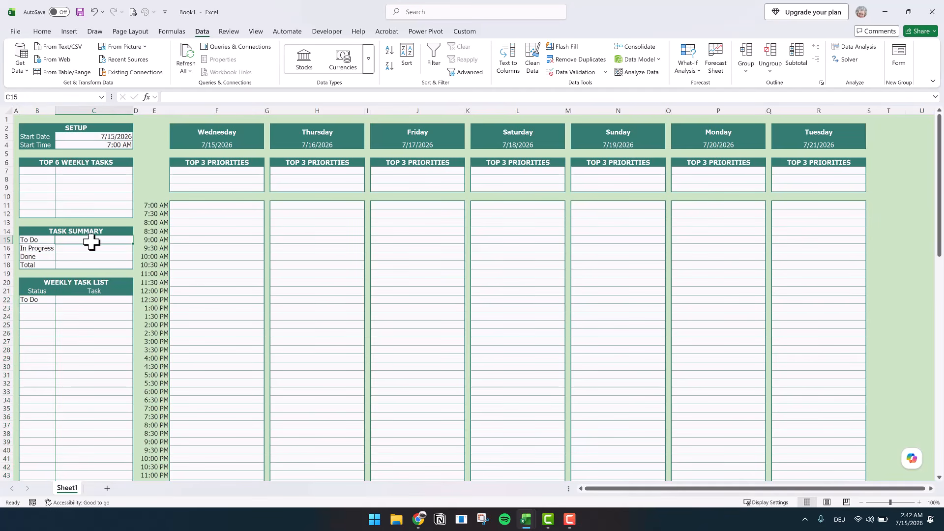
{"action": "type", "text": "="}
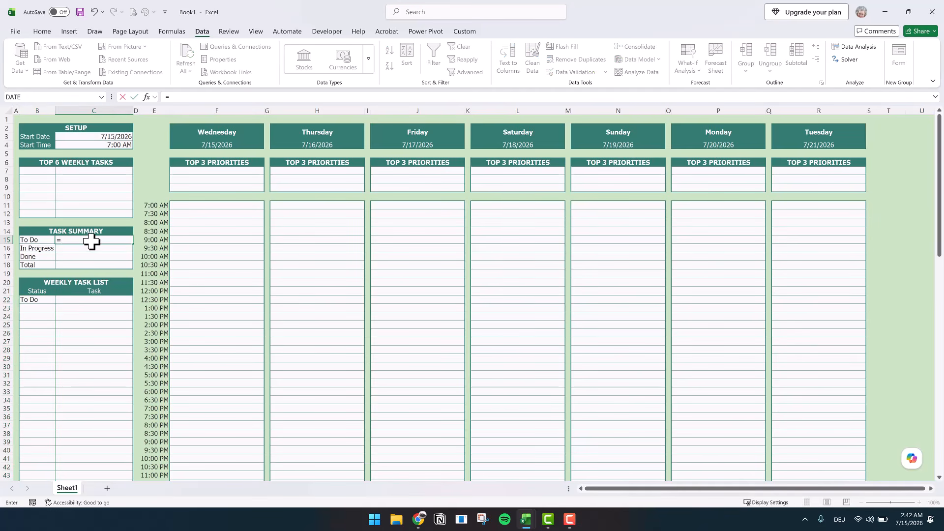
{"action": "type", "text": "COUNT"}
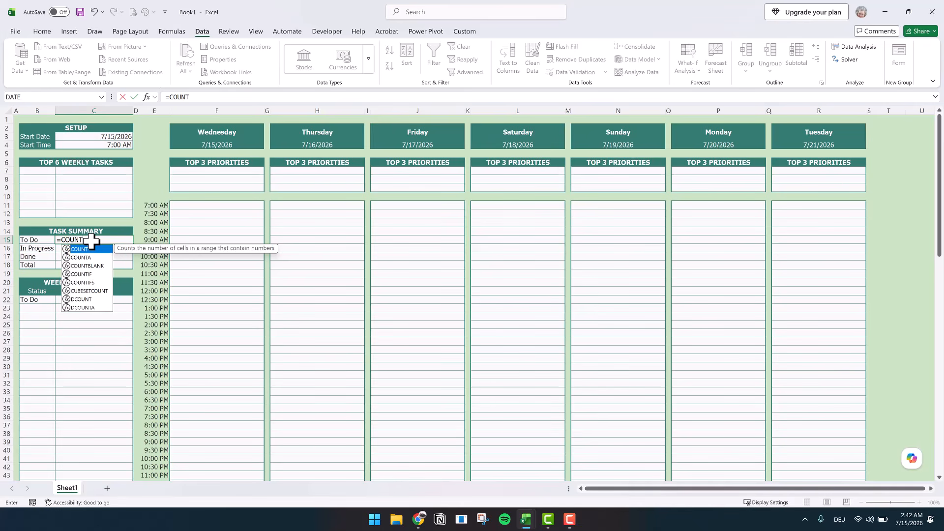
{"action": "type", "text": "IF("}
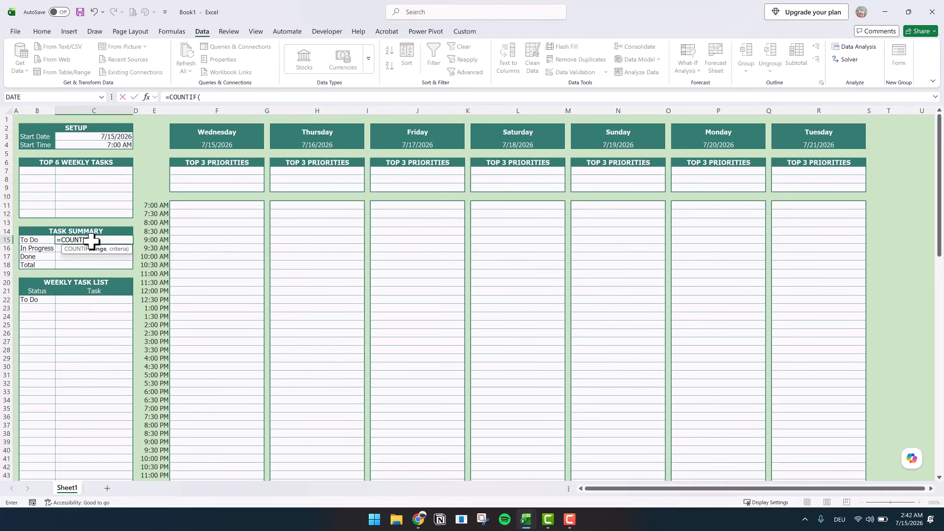
{"action": "left_click", "coordinate": [31, 300]}
{"action": "left_click_drag", "start_coordinate": [31, 300], "coordinate": [28, 471]}
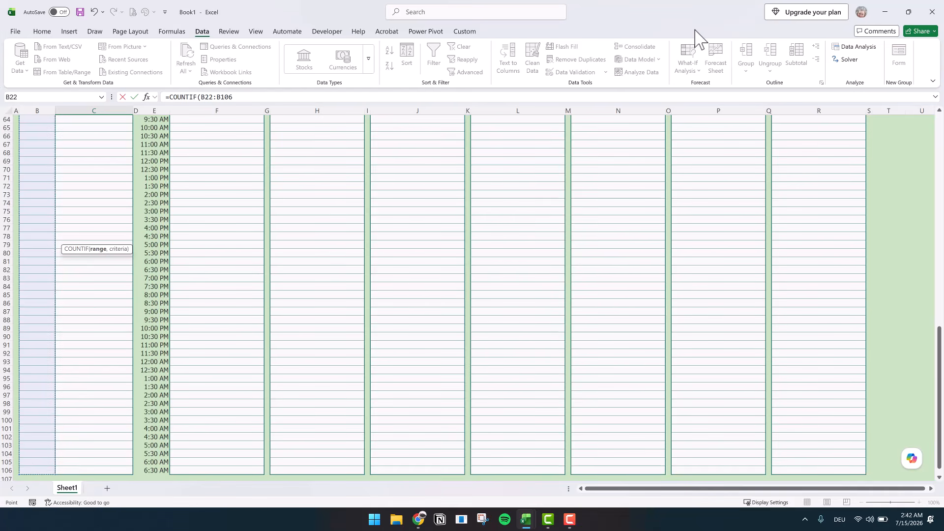
{"action": "type", "text": ","}
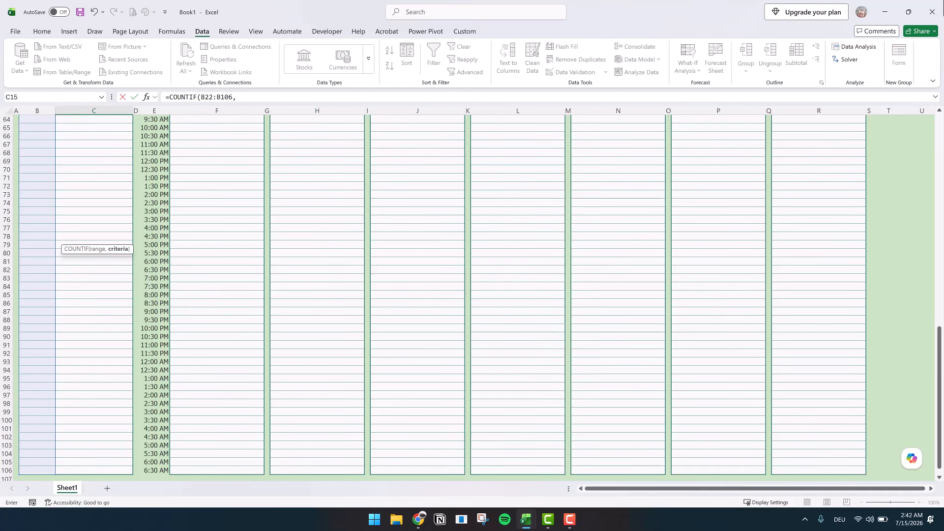
{"action": "scroll", "coordinate": [154, 175], "scroll_direction": "up", "scroll_amount": 16}
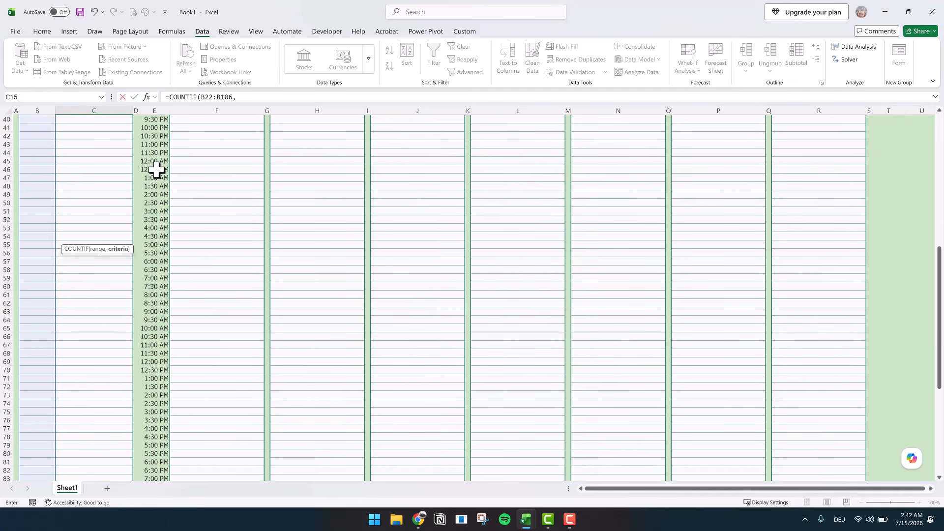
{"action": "scroll", "coordinate": [67, 175], "scroll_direction": "up", "scroll_amount": 5}
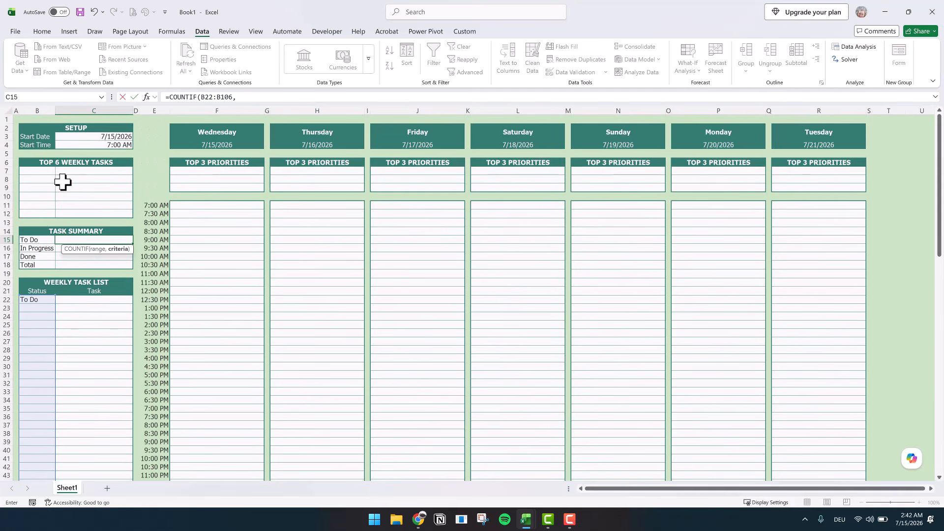
{"action": "left_click", "coordinate": [32, 240]}
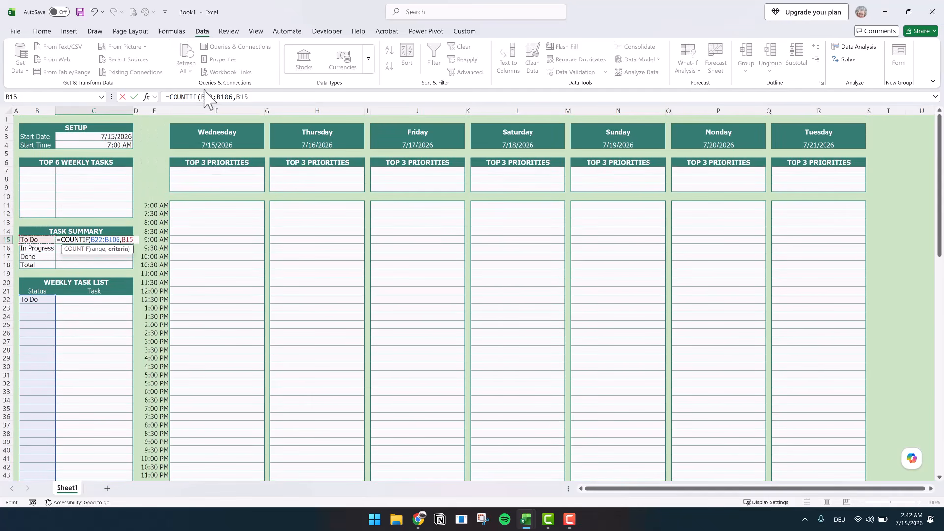
{"action": "left_click", "coordinate": [260, 97]}
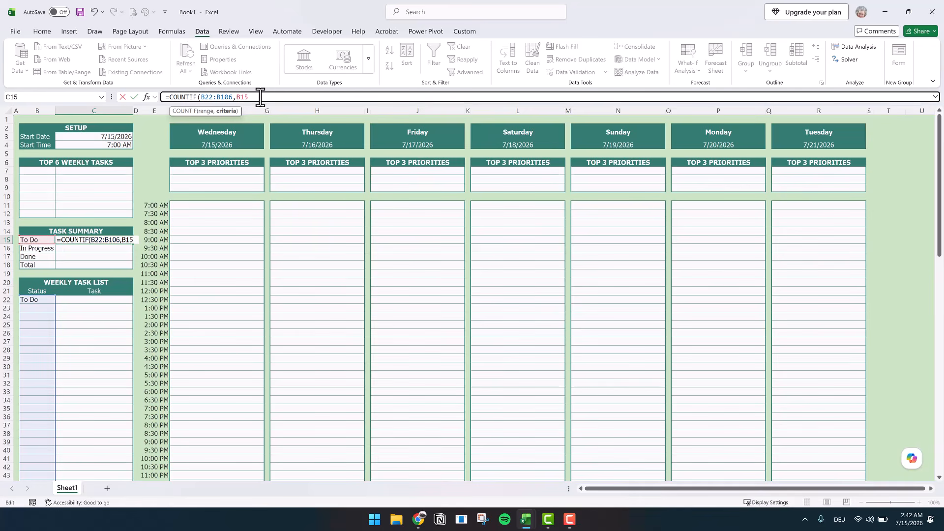
{"action": "type", "text": "))"}
Make the COUNTIF range absolute as $B$22:$B$106 and fill the formula down to C17 without formatting.
{"action": "left_click_drag", "start_coordinate": [200, 97], "coordinate": [231, 97]}
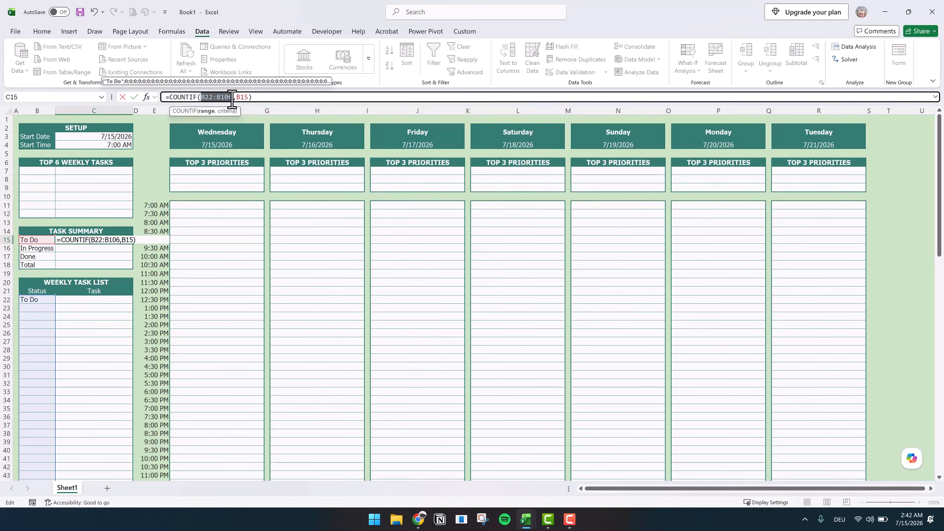
{"action": "key", "text": "F4"}
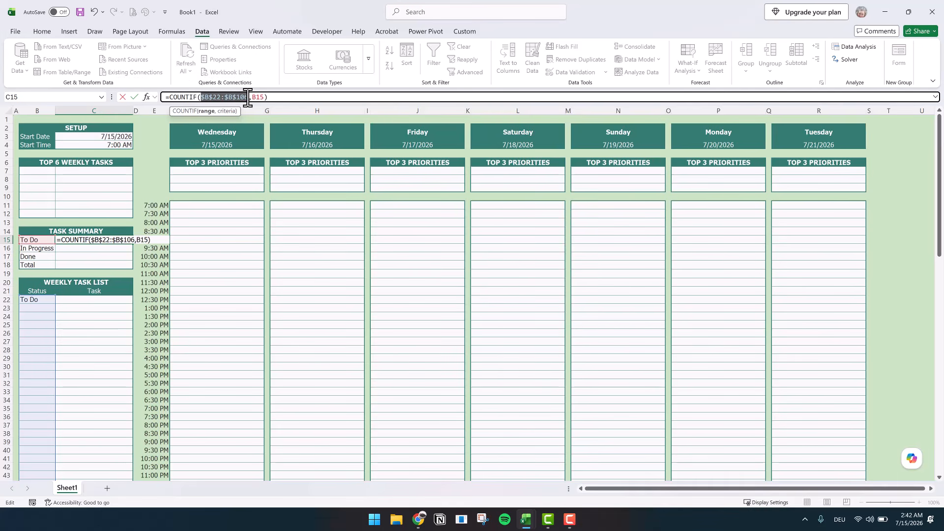
{"action": "key", "text": "Return"}
{"action": "left_click", "coordinate": [129, 240]}
{"action": "left_click_drag", "start_coordinate": [132, 244], "coordinate": [137, 264]}
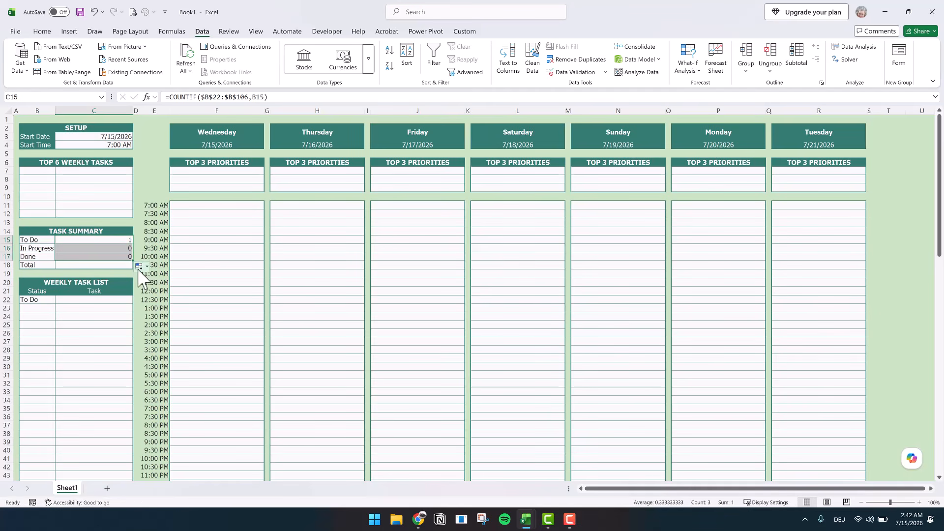
{"action": "left_click", "coordinate": [140, 266]}
{"action": "left_click", "coordinate": [158, 300]}
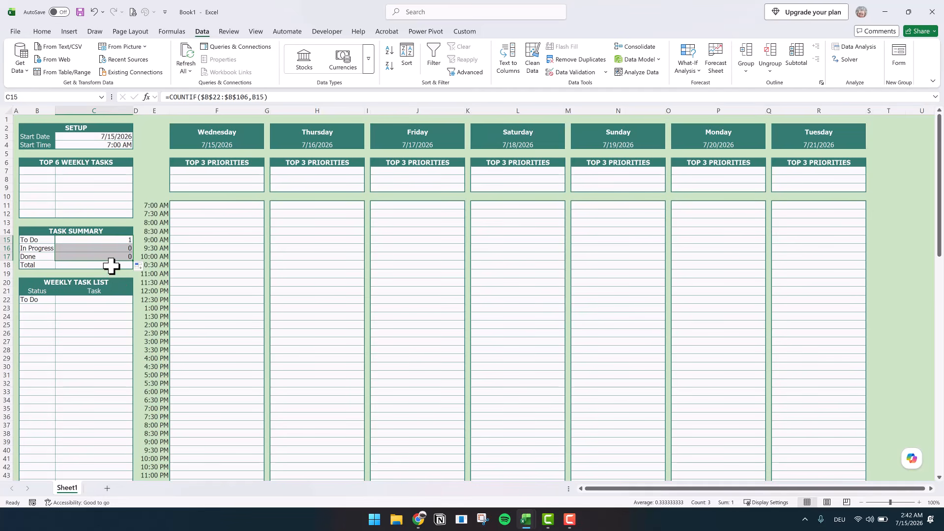
Add up the three status counts in the Total cell C18 with =C15+C16+C17.
{"action": "left_click", "coordinate": [111, 266]}
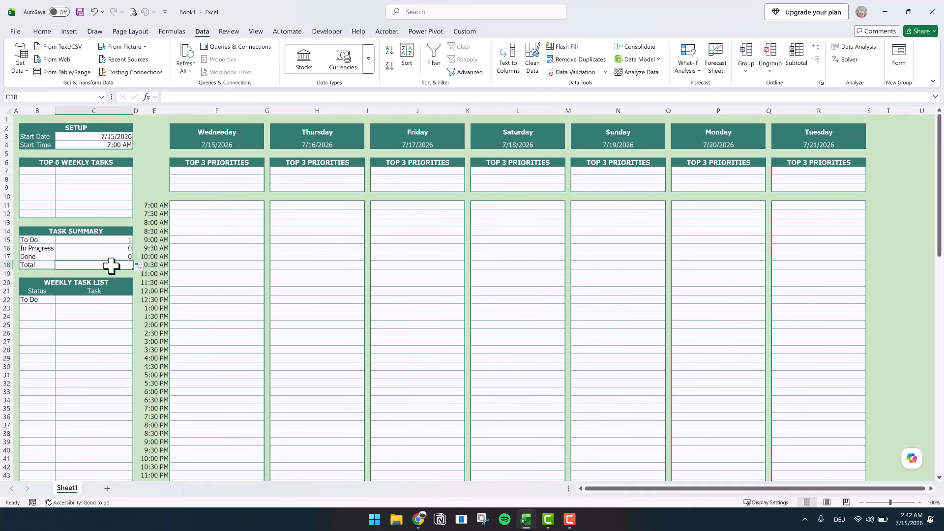
{"action": "type", "text": "="}
{"action": "left_click", "coordinate": [104, 238]}
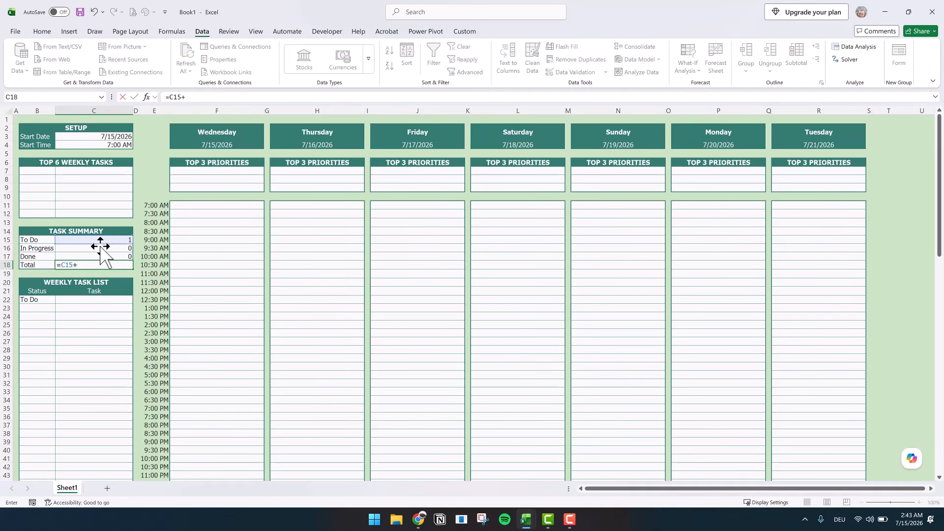
{"action": "left_click", "coordinate": [96, 248]}
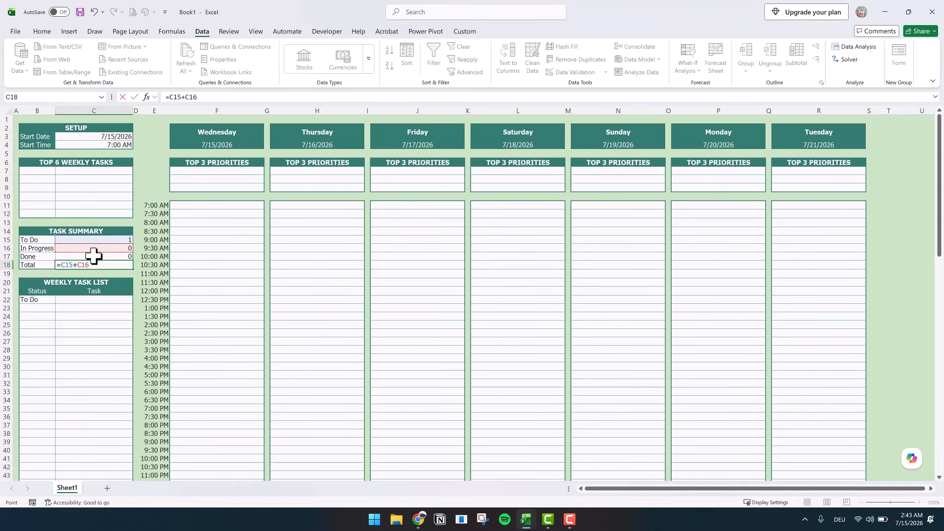
{"action": "type", "text": "+"}
{"action": "left_click", "coordinate": [93, 256]}
{"action": "key", "text": "Return"}
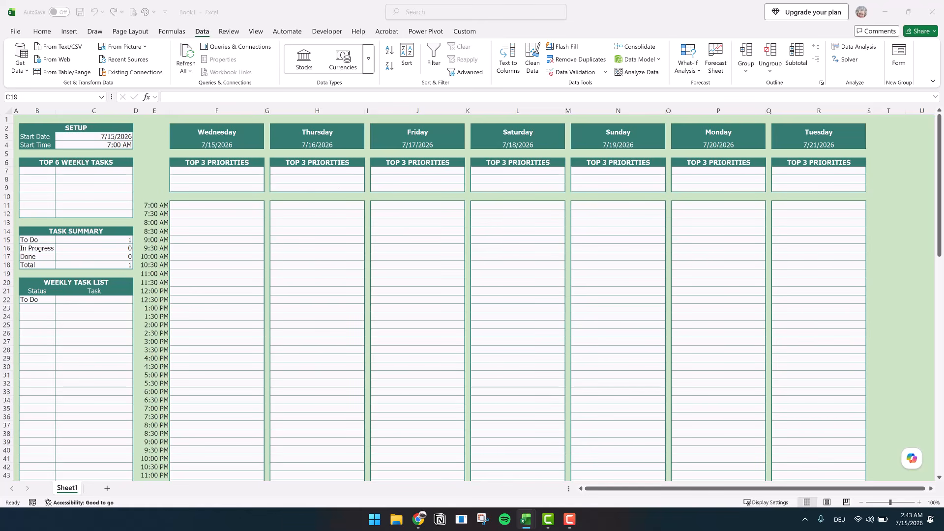
Set up a formula-based conditional formatting rule for column E with the formula =ISEVEN(ROW()).
{"action": "left_click", "coordinate": [150, 207]}
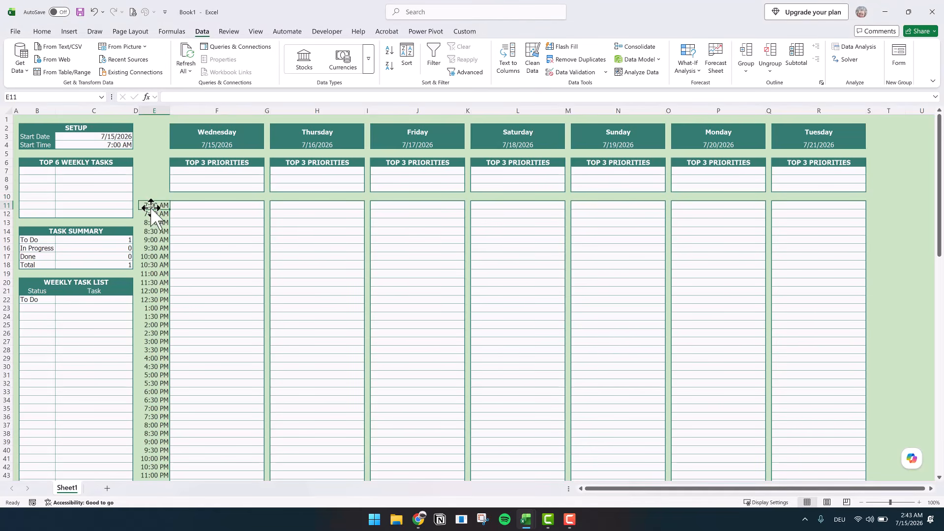
{"action": "left_click", "coordinate": [152, 109]}
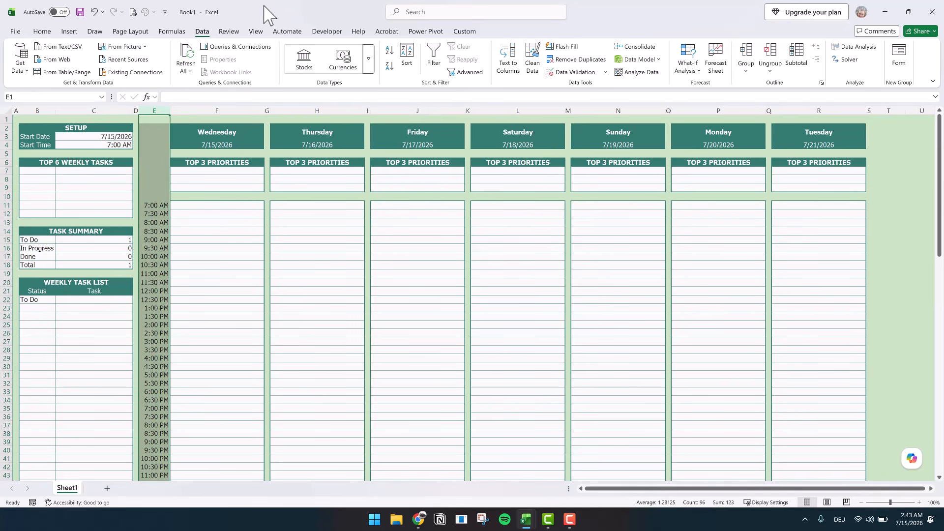
{"action": "left_click", "coordinate": [44, 33]}
{"action": "left_click", "coordinate": [462, 75]}
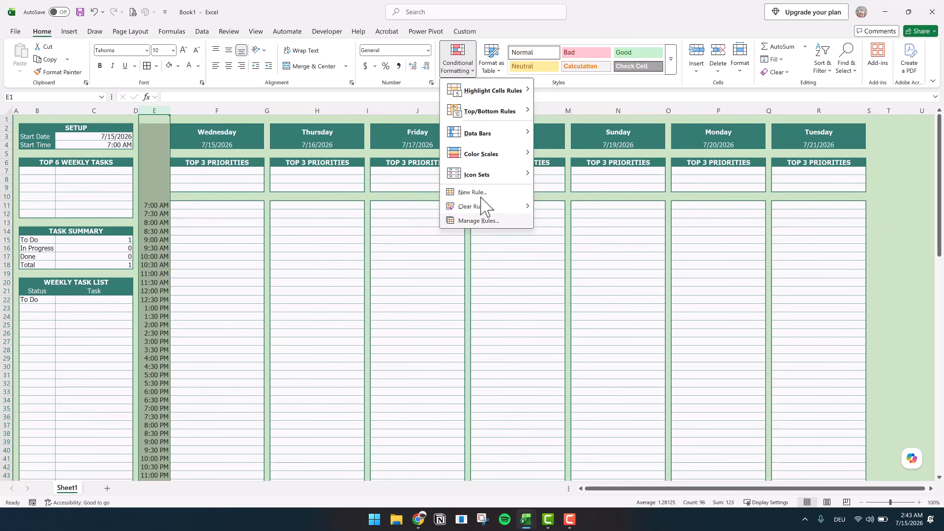
{"action": "left_click", "coordinate": [481, 192]}
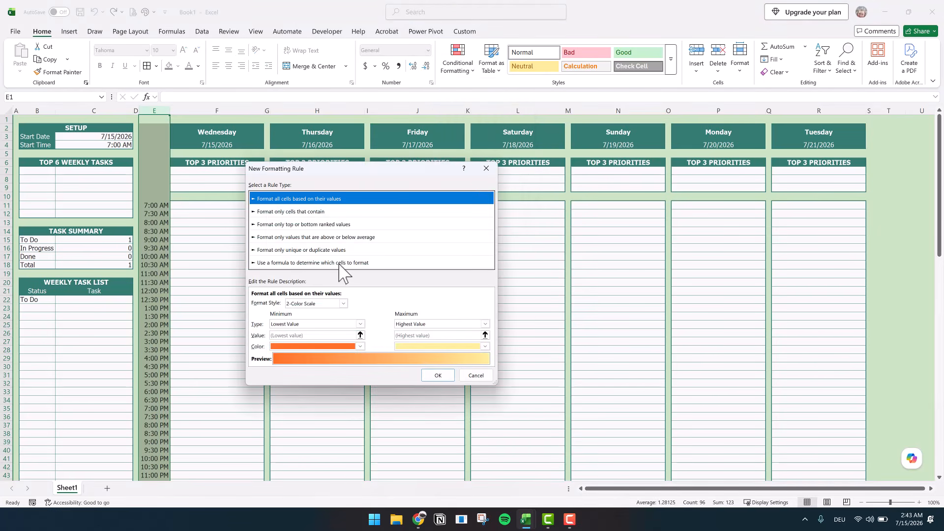
{"action": "left_click", "coordinate": [290, 263]}
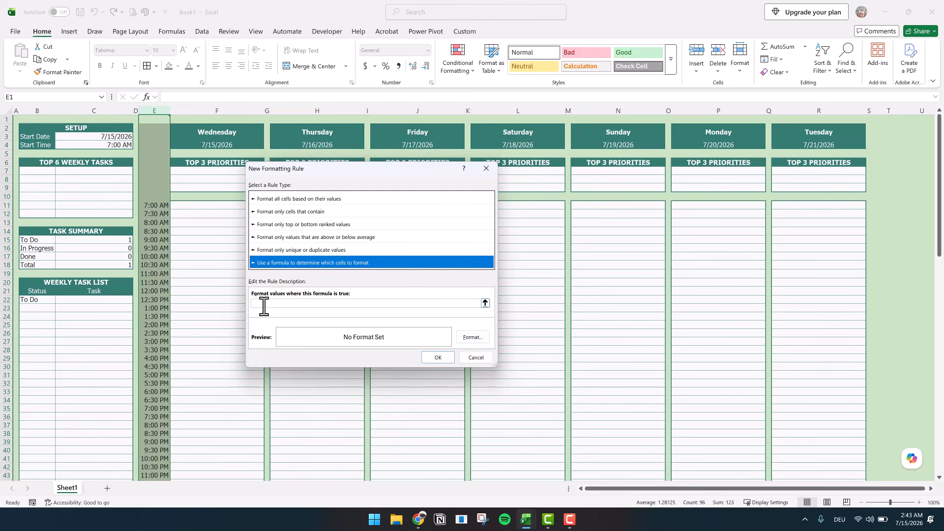
{"action": "left_click", "coordinate": [264, 304]}
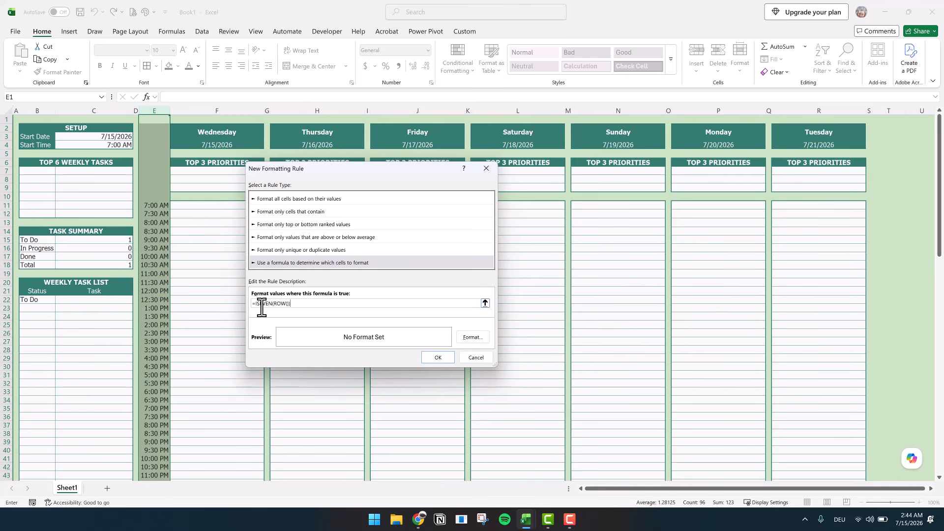
Give the even-row rule a medium gray font colour and apply it to the time column.
{"action": "left_click", "coordinate": [471, 338]}
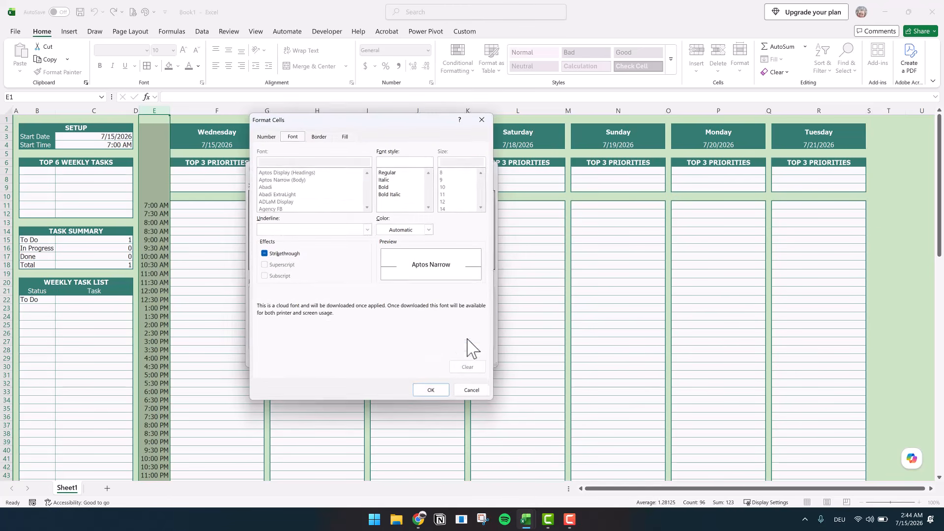
{"action": "left_click", "coordinate": [402, 231]}
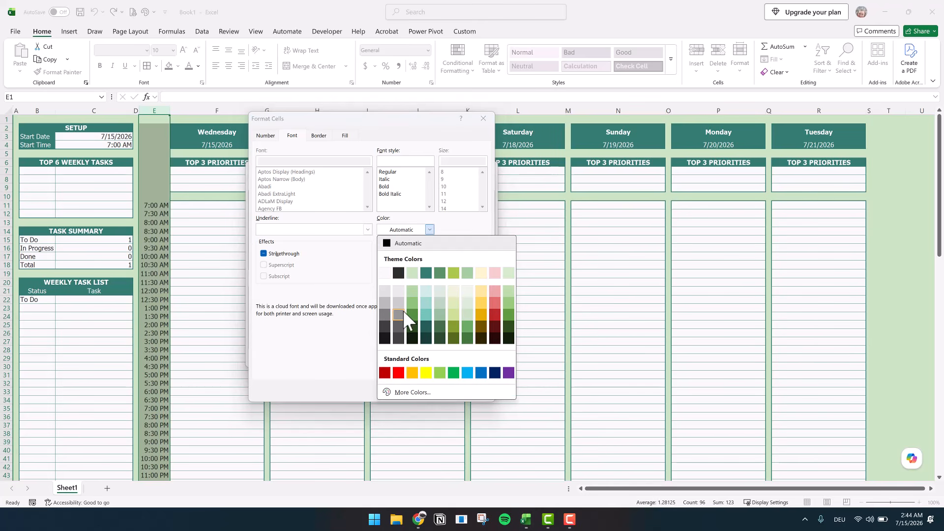
{"action": "left_click", "coordinate": [401, 311]}
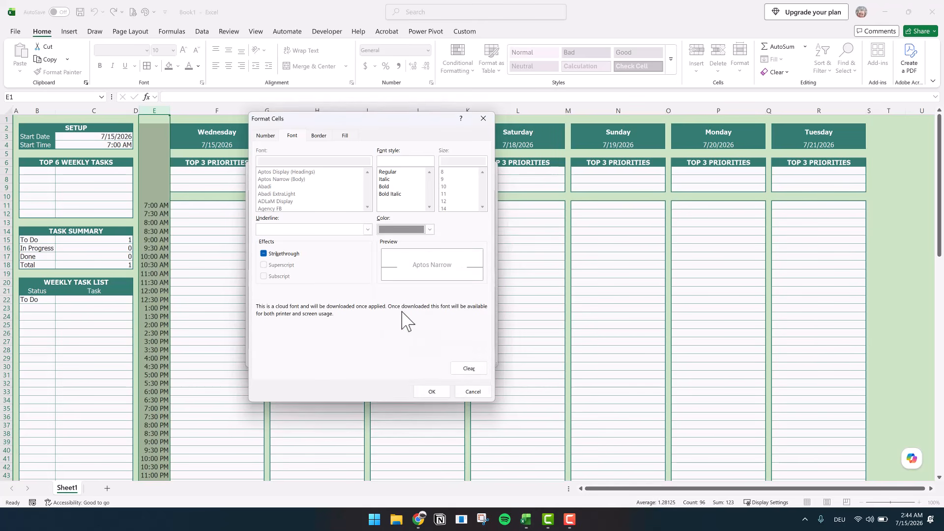
{"action": "left_click", "coordinate": [432, 391]}
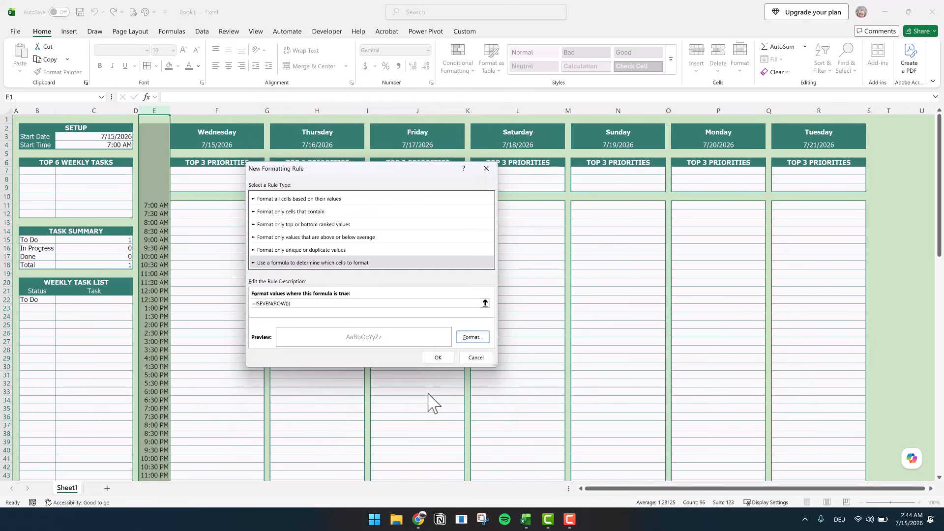
{"action": "left_click", "coordinate": [432, 358]}
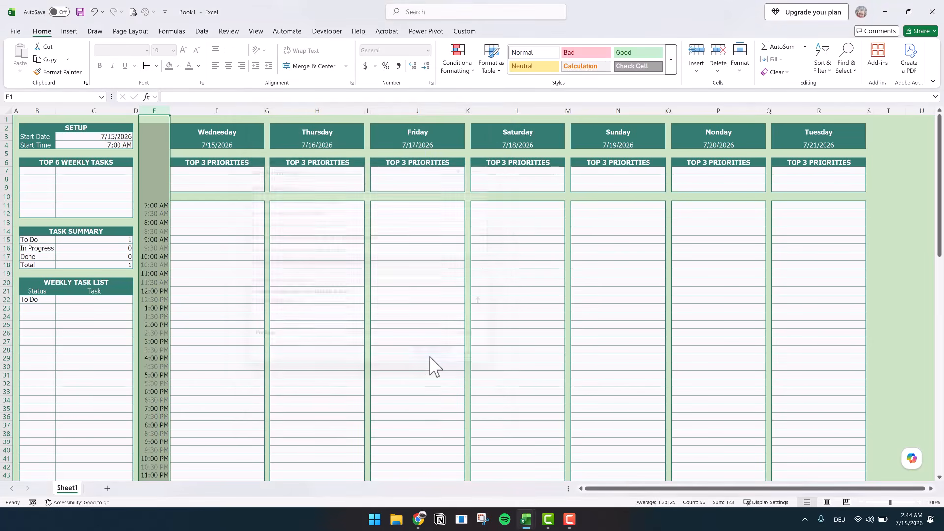
{"action": "left_click", "coordinate": [158, 281]}
Set up a formula-based conditional formatting rule for the day headers F2:R4 with the formula =F2=TODAY().
{"action": "left_click", "coordinate": [172, 127]}
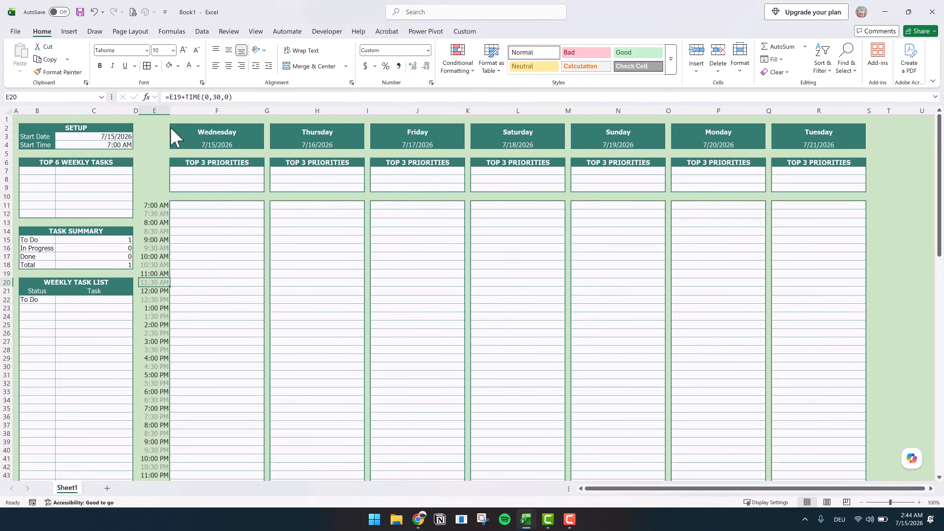
{"action": "left_click_drag", "start_coordinate": [172, 127], "coordinate": [830, 147]}
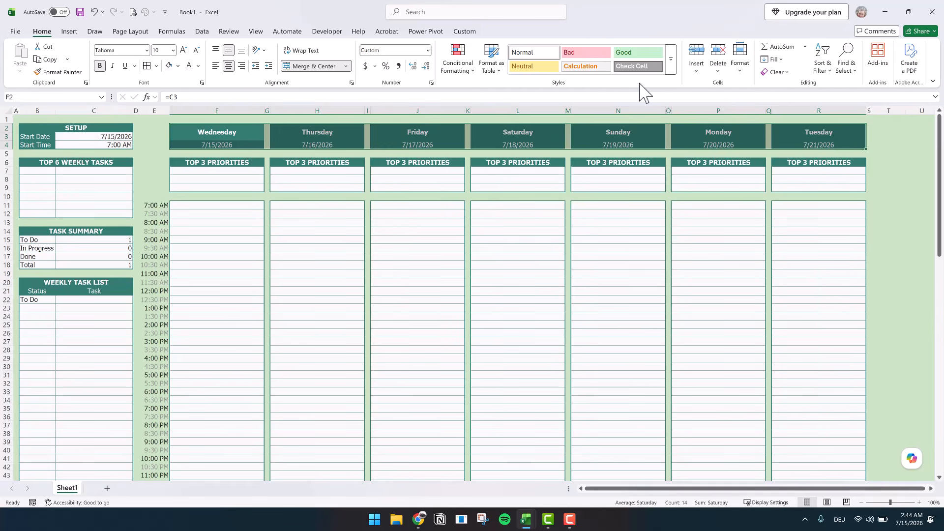
{"action": "left_click", "coordinate": [457, 63]}
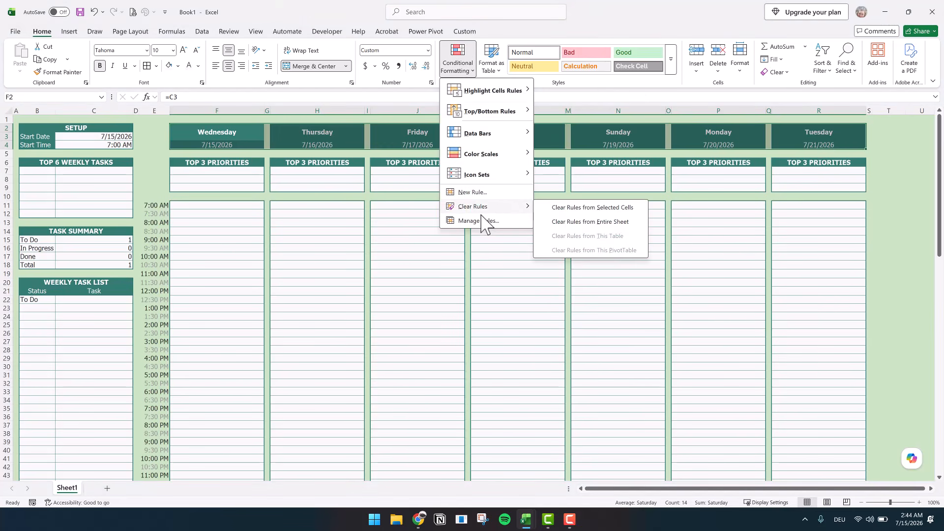
{"action": "left_click", "coordinate": [472, 193]}
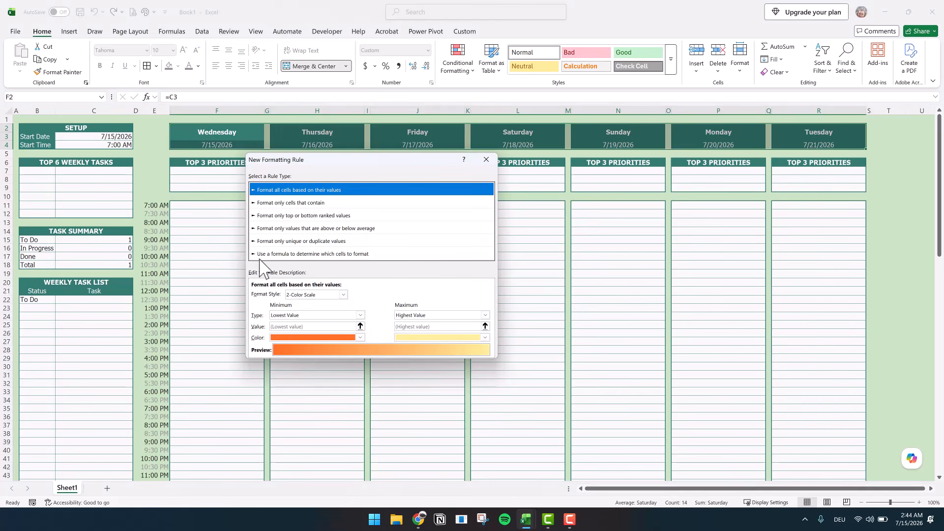
{"action": "left_click", "coordinate": [275, 253]}
{"action": "left_click", "coordinate": [261, 294]}
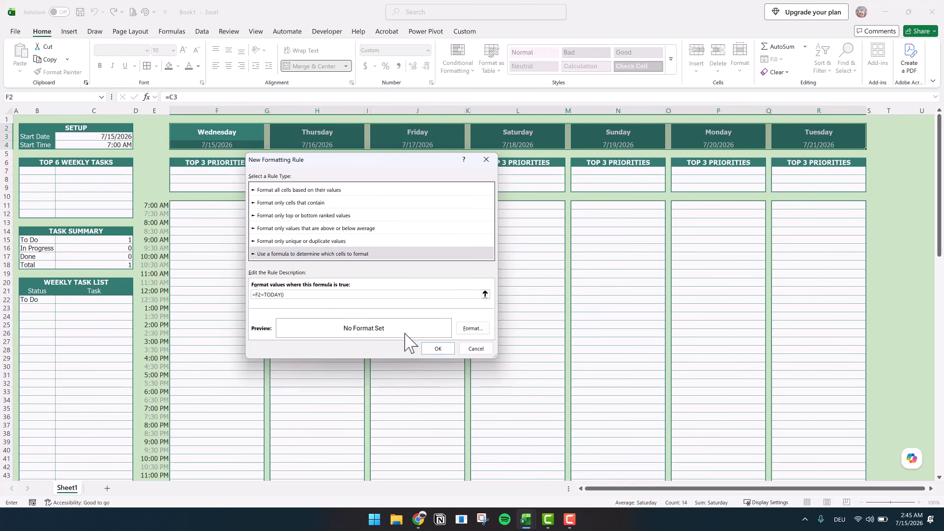
Give the today rule a white fill and a bold dark teal font, and apply it to the day headers.
{"action": "left_click", "coordinate": [461, 328]}
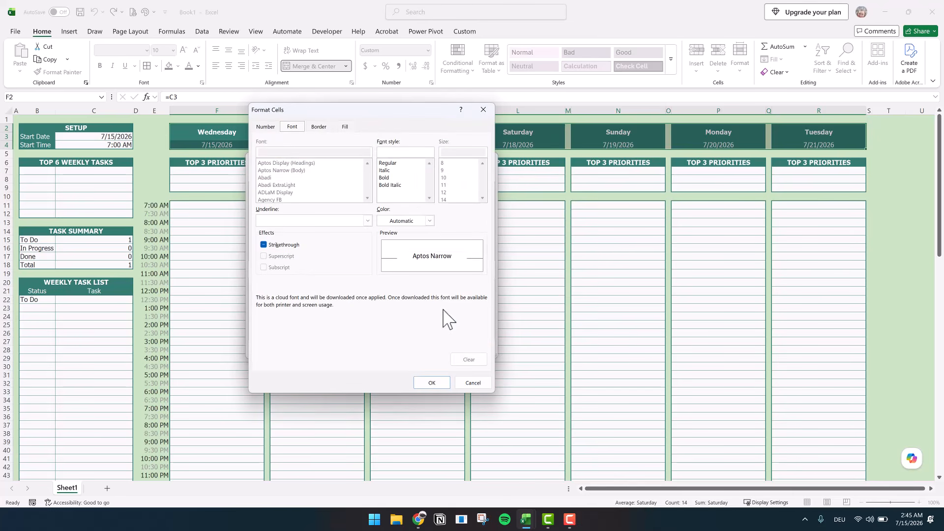
{"action": "left_click", "coordinate": [346, 128]}
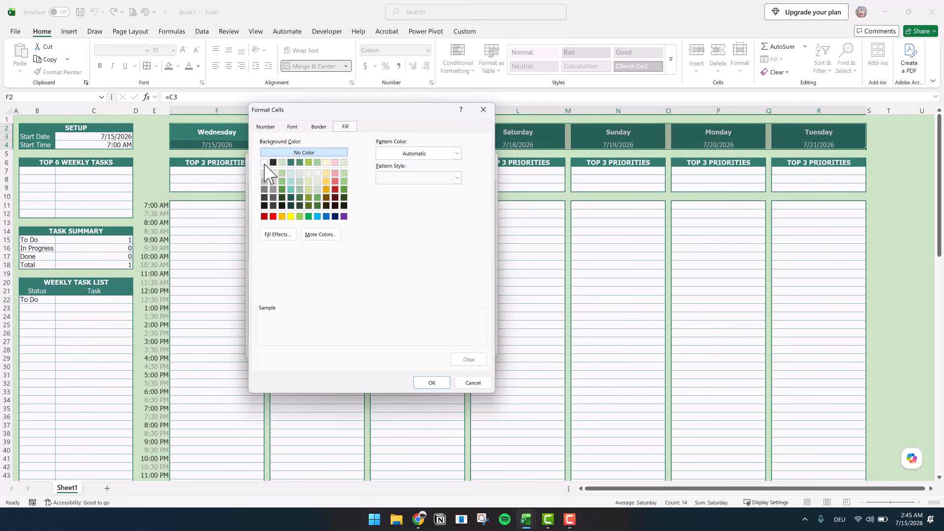
{"action": "left_click", "coordinate": [297, 129]}
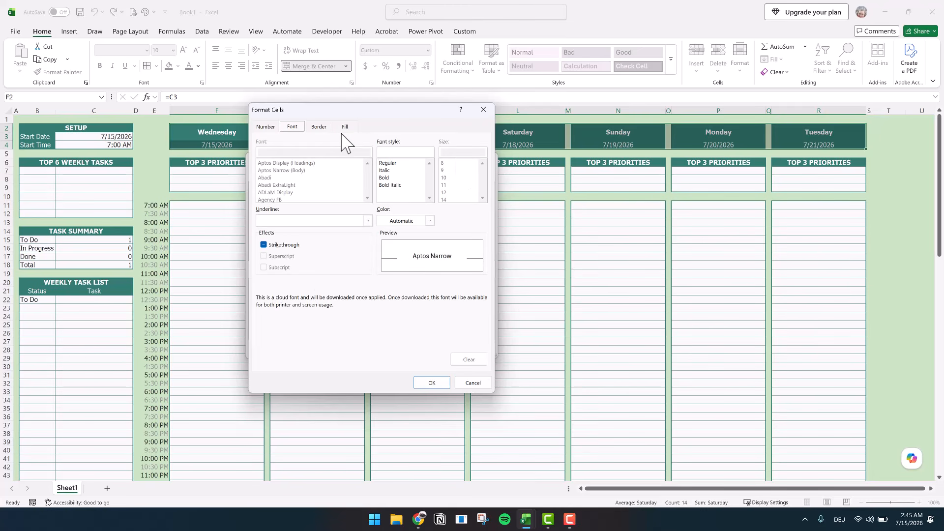
{"action": "left_click", "coordinate": [429, 220]}
{"action": "left_click", "coordinate": [428, 270]}
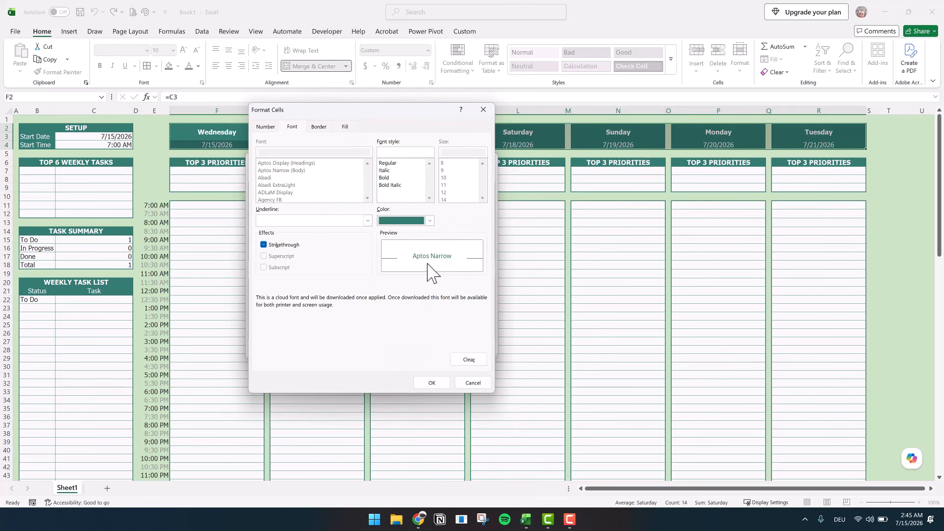
{"action": "left_click", "coordinate": [393, 178]}
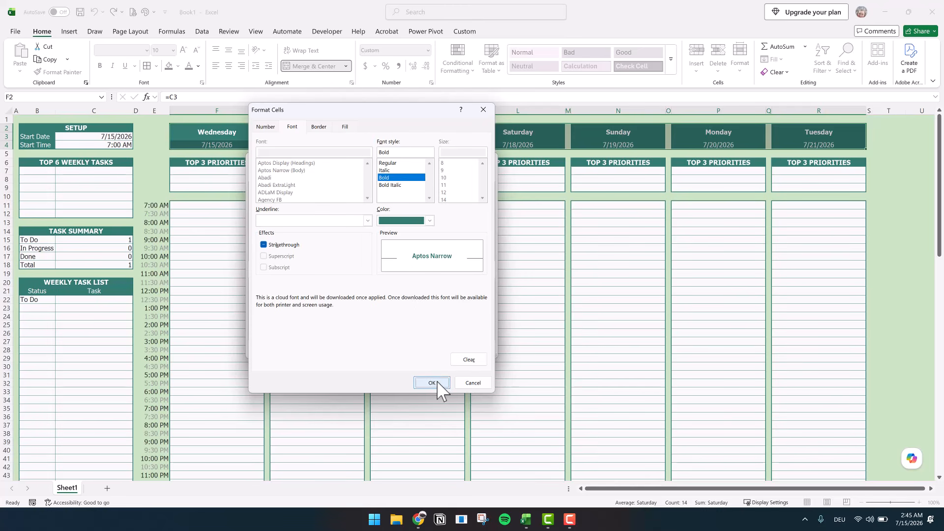
{"action": "left_click", "coordinate": [431, 383]}
{"action": "left_click", "coordinate": [433, 344]}
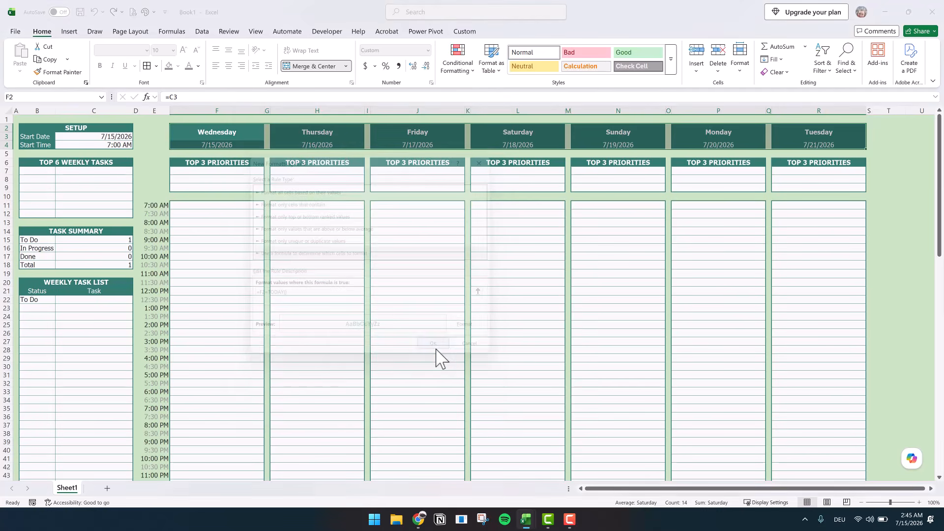
{"action": "left_click", "coordinate": [285, 314]}
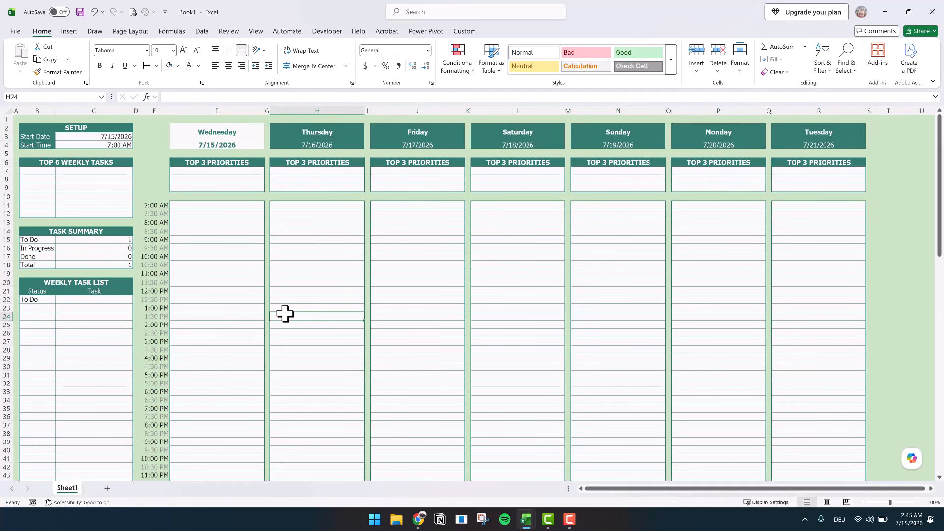
Add dark teal outline and inside borders to the first day header in F2:F4.
{"action": "left_click", "coordinate": [217, 132]}
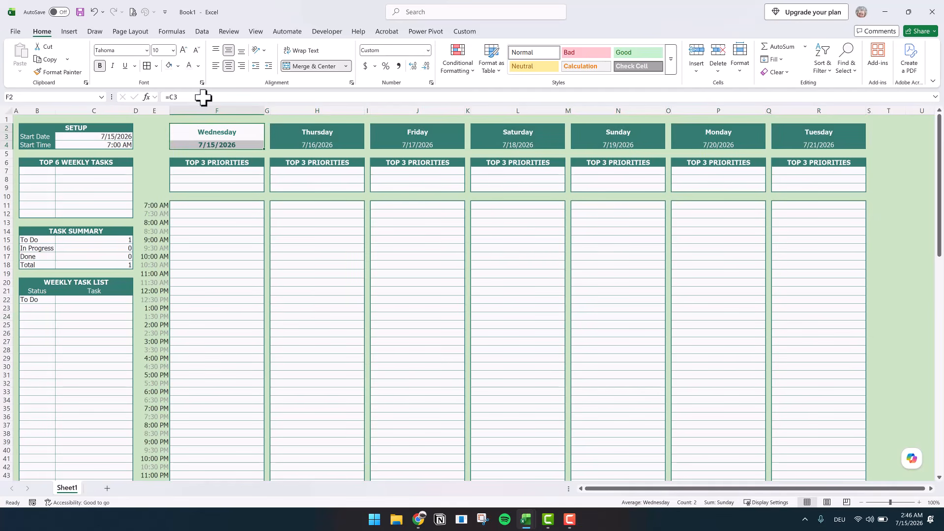
{"action": "left_click", "coordinate": [156, 66]}
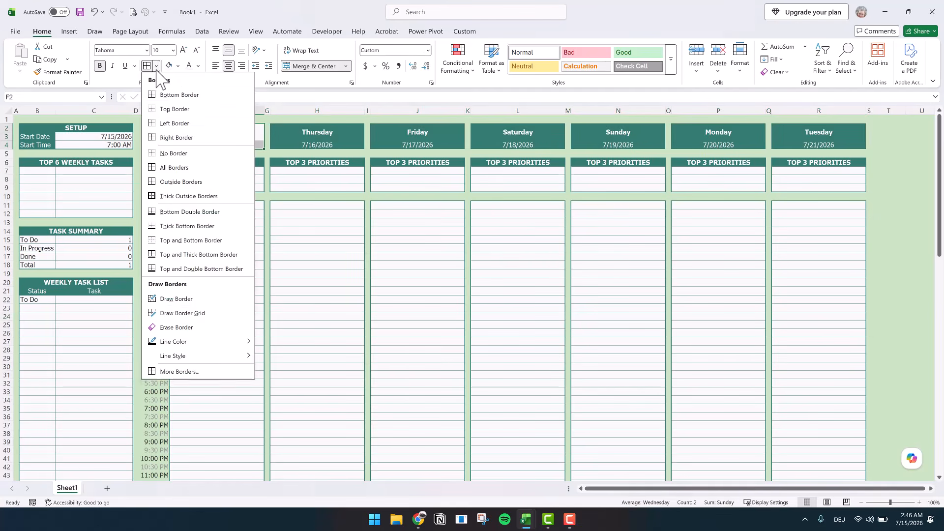
{"action": "left_click", "coordinate": [174, 375]}
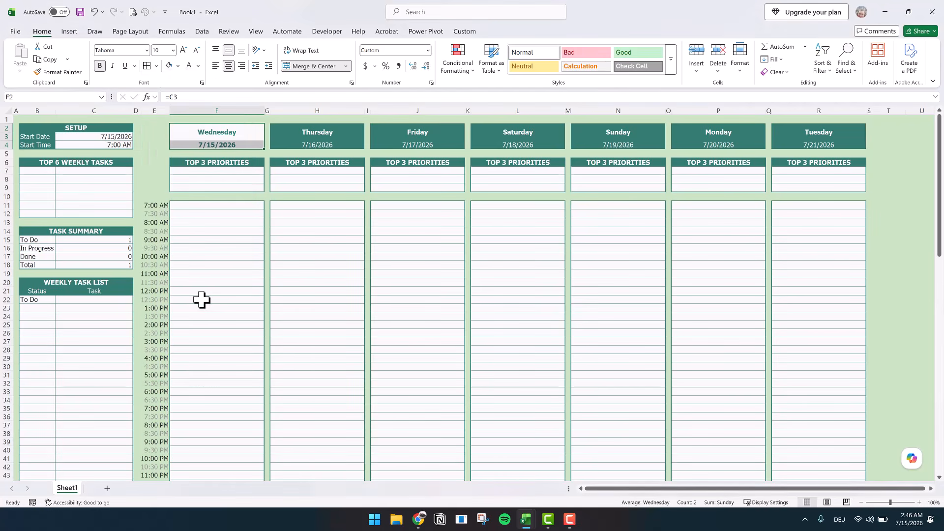
{"action": "left_click", "coordinate": [304, 211]}
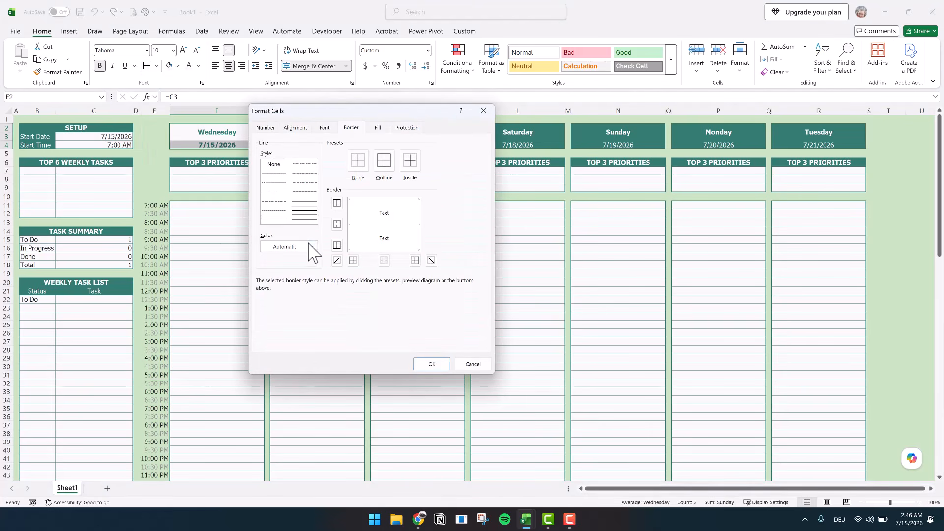
{"action": "left_click", "coordinate": [313, 246]}
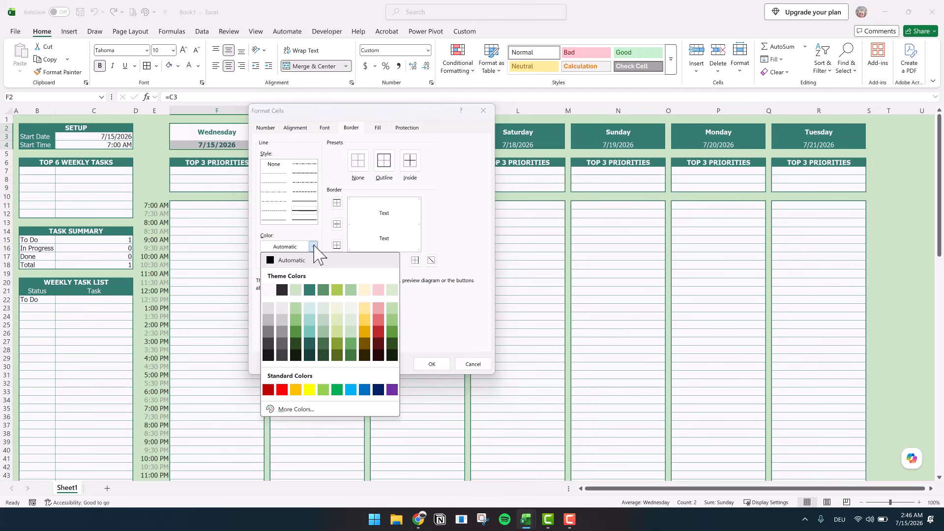
{"action": "left_click", "coordinate": [309, 290]}
{"action": "left_click", "coordinate": [408, 168]}
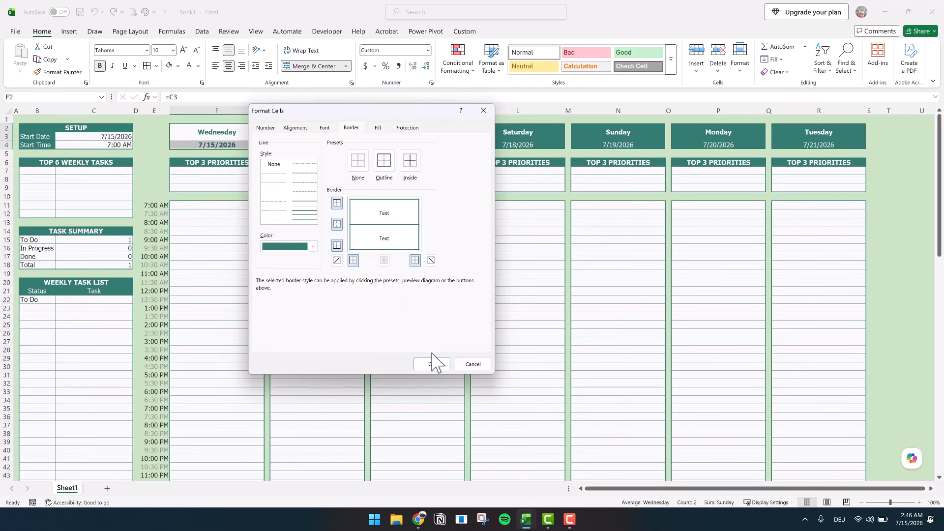
{"action": "left_click", "coordinate": [431, 364]}
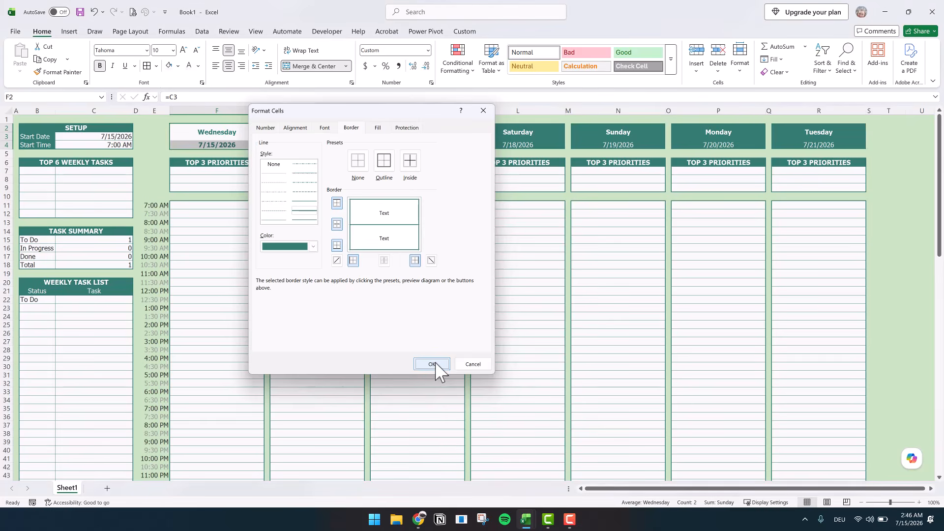
{"action": "left_click", "coordinate": [434, 360]}
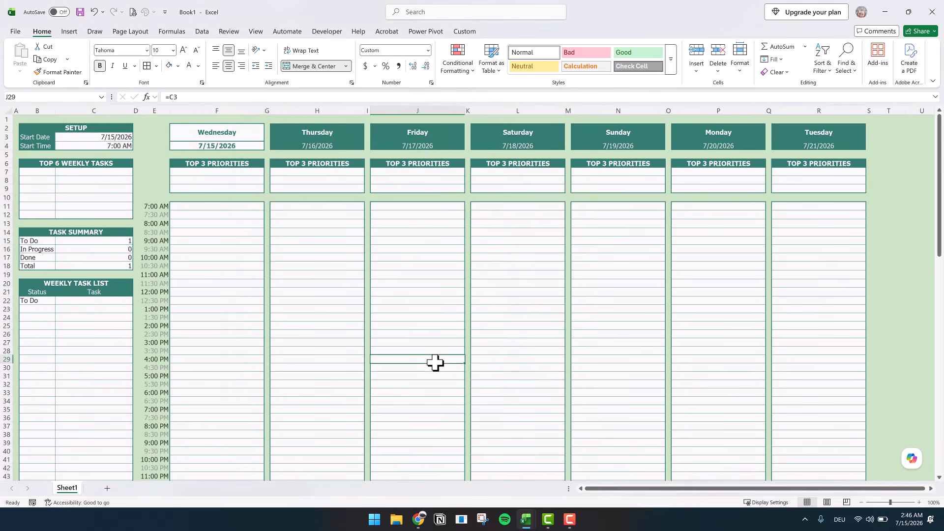
Repeat the dark teal borders on each of the remaining day headers in columns H through R.
{"action": "left_click", "coordinate": [285, 130]}
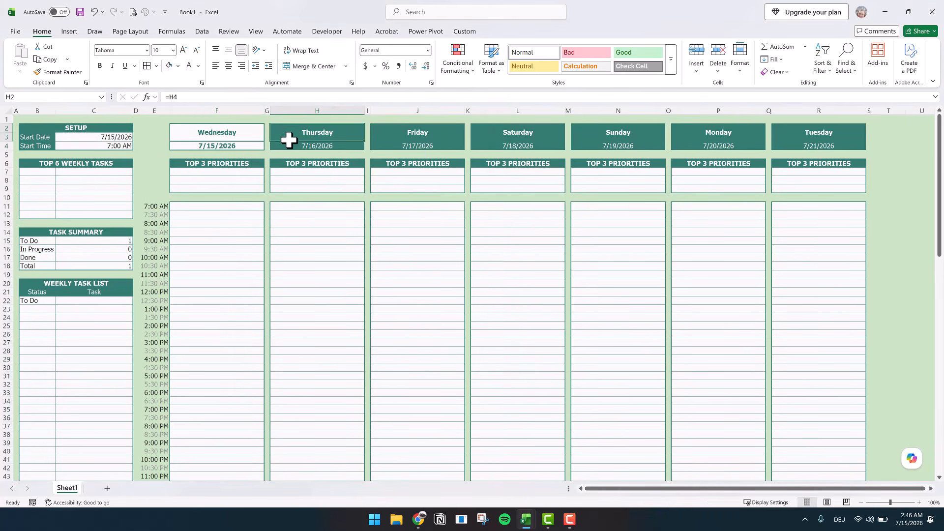
{"action": "left_click_drag", "start_coordinate": [289, 140], "coordinate": [287, 145]}
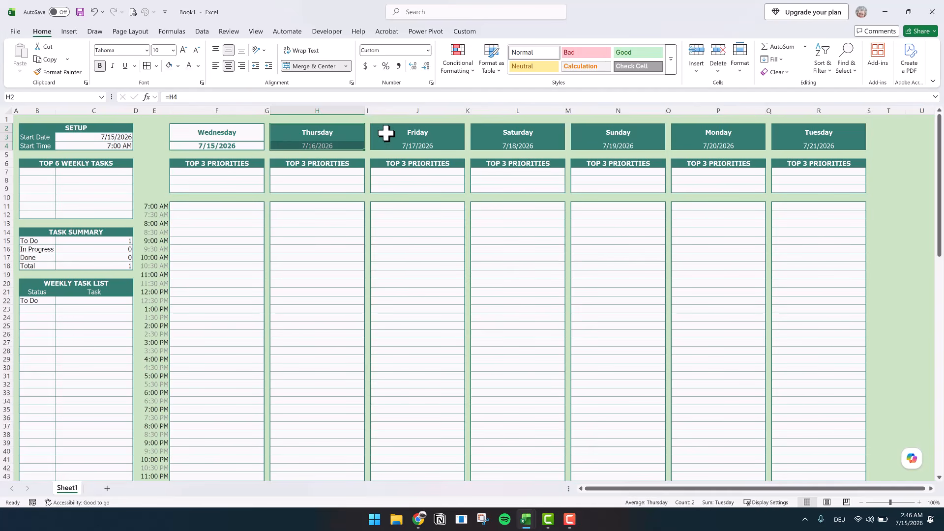
{"action": "left_click_drag", "start_coordinate": [386, 132], "coordinate": [385, 142]}
{"action": "left_click_drag", "start_coordinate": [525, 143], "coordinate": [525, 143]}
{"action": "left_click_drag", "start_coordinate": [582, 137], "coordinate": [585, 150]}
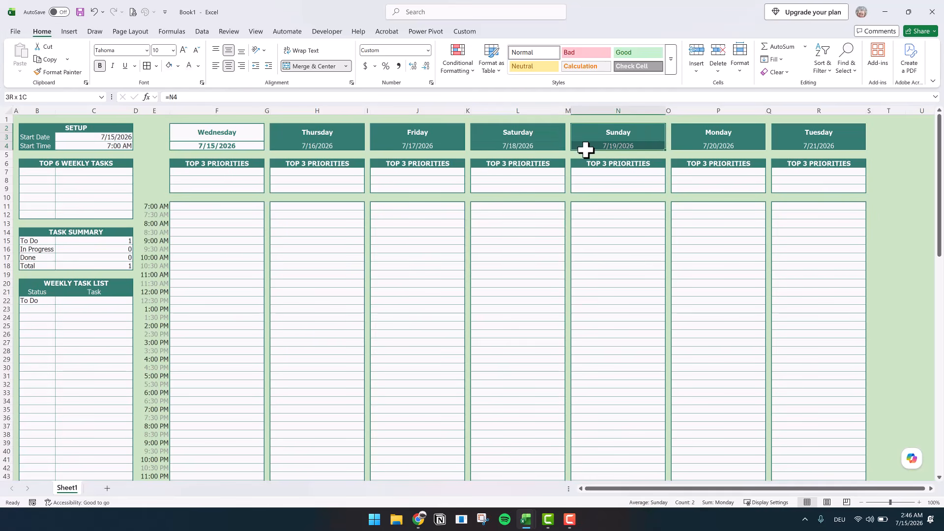
{"action": "left_click_drag", "start_coordinate": [677, 131], "coordinate": [687, 148]}
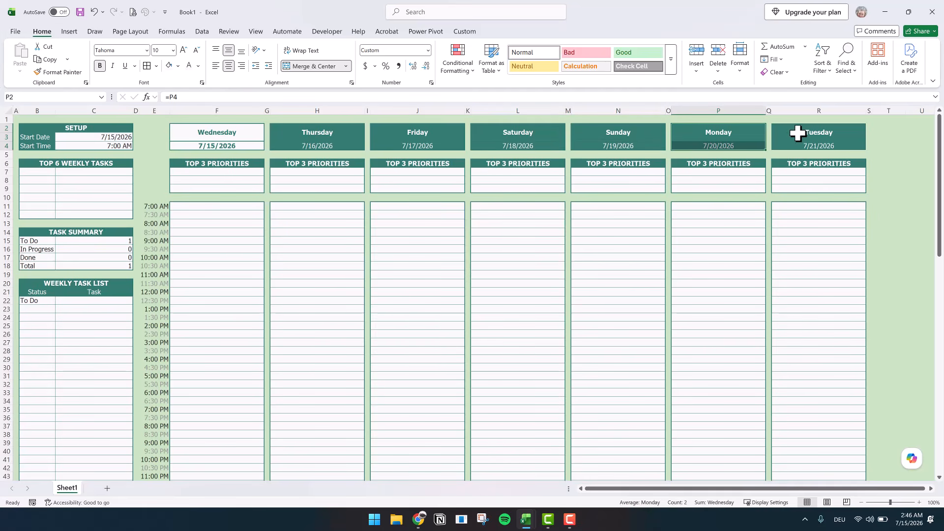
{"action": "left_click_drag", "start_coordinate": [796, 133], "coordinate": [799, 144]}
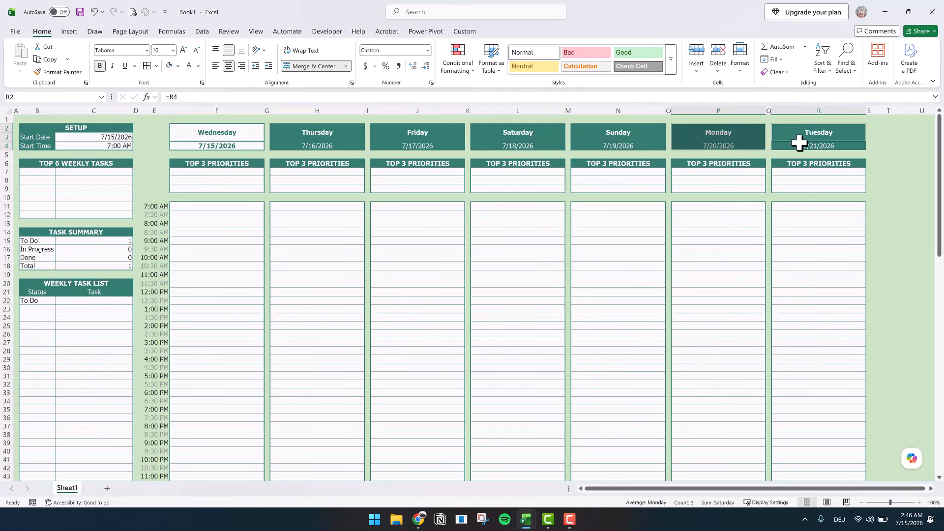
Set the planner's start date to 7/14/2026 and its start time to 6:00 AM in the setup block.
{"action": "left_click", "coordinate": [103, 138]}
{"action": "left_click", "coordinate": [174, 96]}
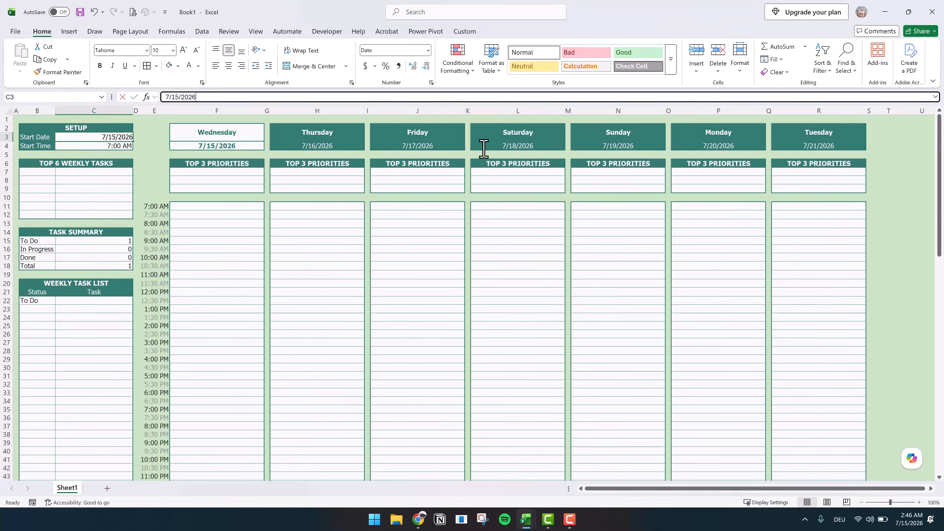
{"action": "key", "text": "Delete"}
{"action": "type", "text": "4"}
{"action": "key", "text": "Return"}
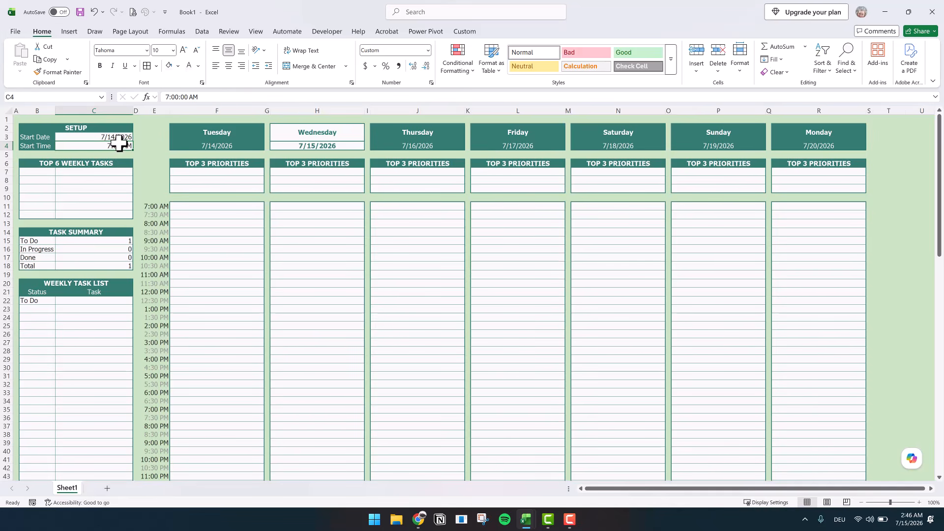
{"action": "type", "text": "6:00"}
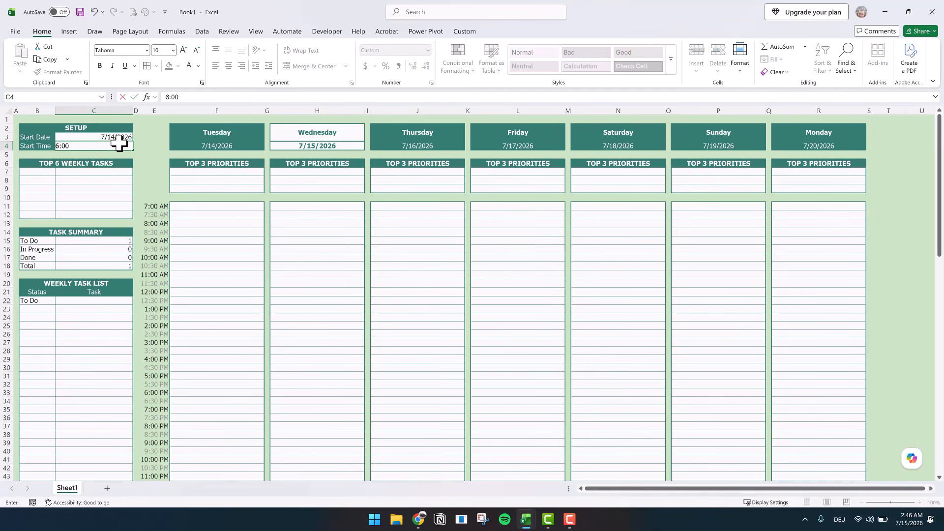
{"action": "type", "text": " AM"}
{"action": "key", "text": "Return"}
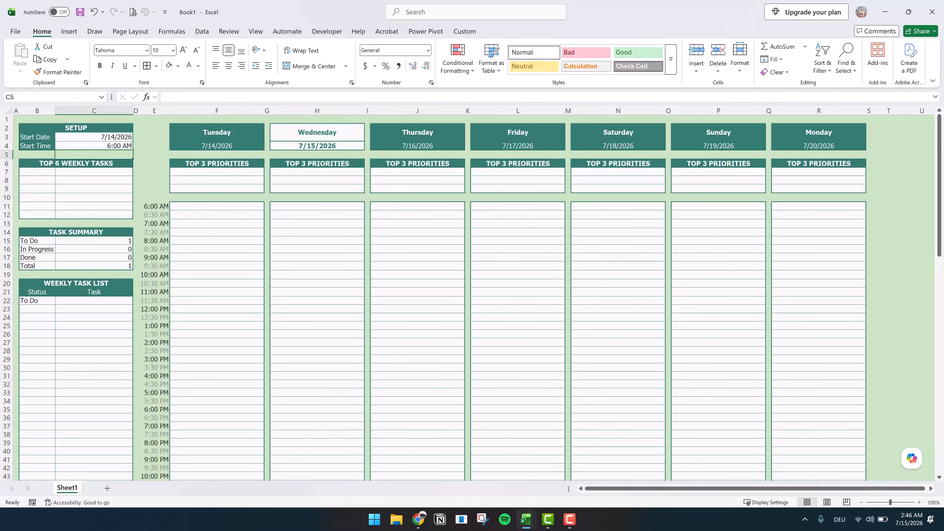
Enter "This video" as the first task in C22 of the weekly task list.
{"action": "left_click", "coordinate": [40, 301]}
{"action": "left_click", "coordinate": [80, 307]}
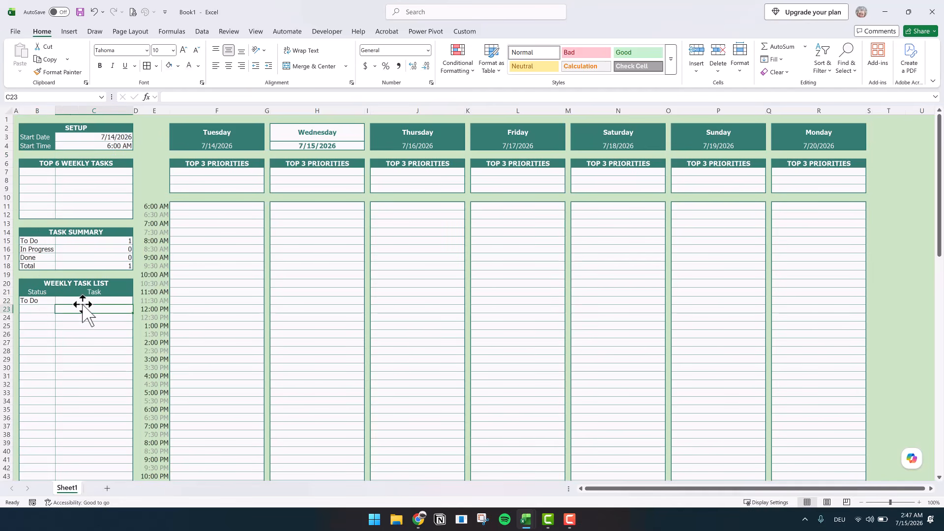
{"action": "left_click", "coordinate": [82, 301]}
{"action": "type", "text": "This video"}
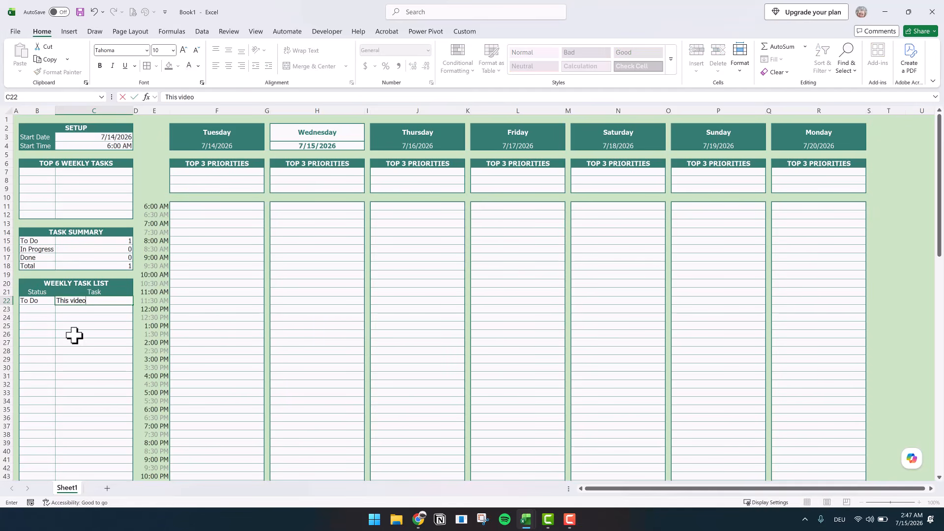
Start a formula-based conditional formatting rule for the weekly task list B22:C106 using =$B22="Done".
{"action": "left_click_drag", "start_coordinate": [40, 300], "coordinate": [95, 453]}
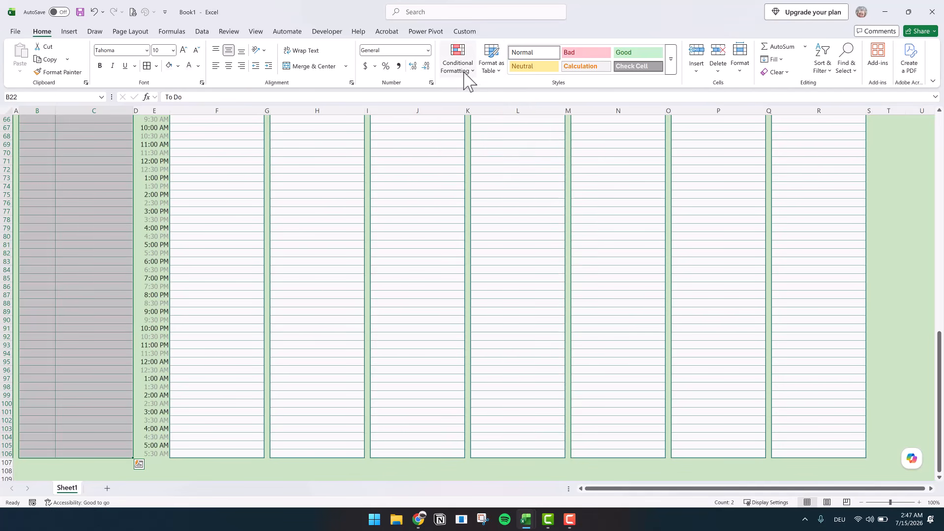
{"action": "left_click", "coordinate": [464, 72]}
{"action": "left_click", "coordinate": [468, 191]}
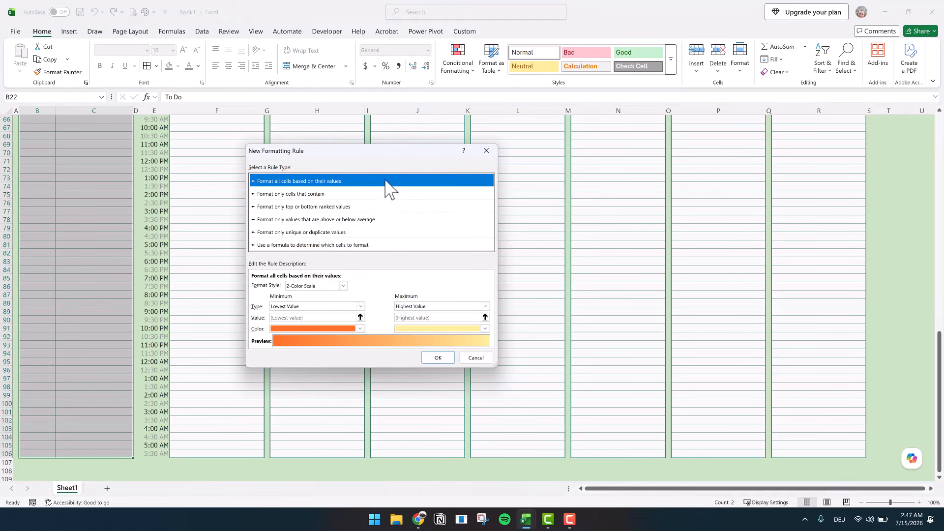
{"action": "left_click", "coordinate": [295, 245]}
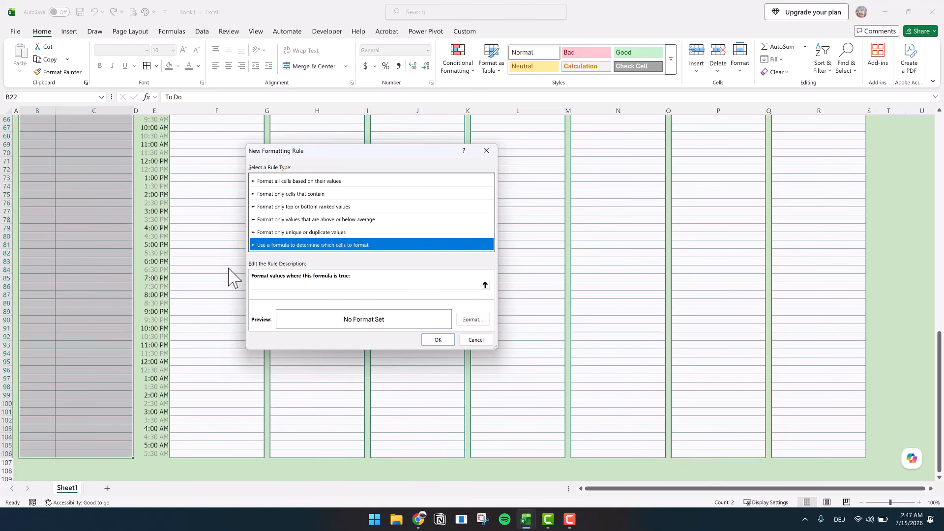
{"action": "left_click", "coordinate": [272, 285]}
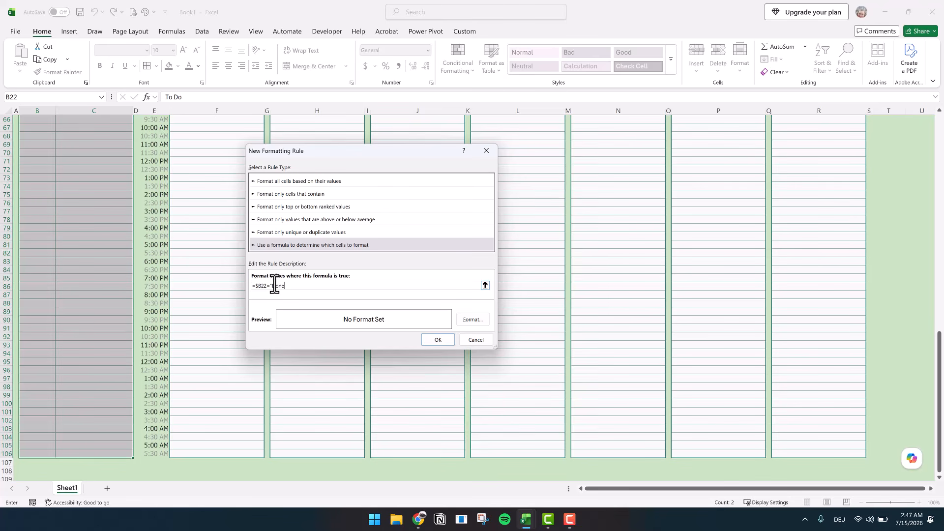
Give the done-task rule a custom light gray fill with hex color F2F2F2.
{"action": "left_click", "coordinate": [471, 320]}
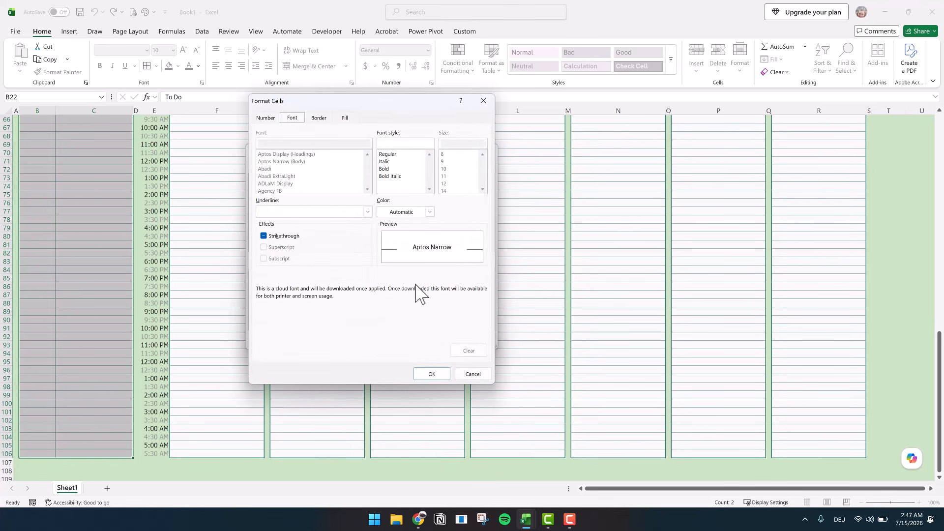
{"action": "left_click", "coordinate": [345, 117]}
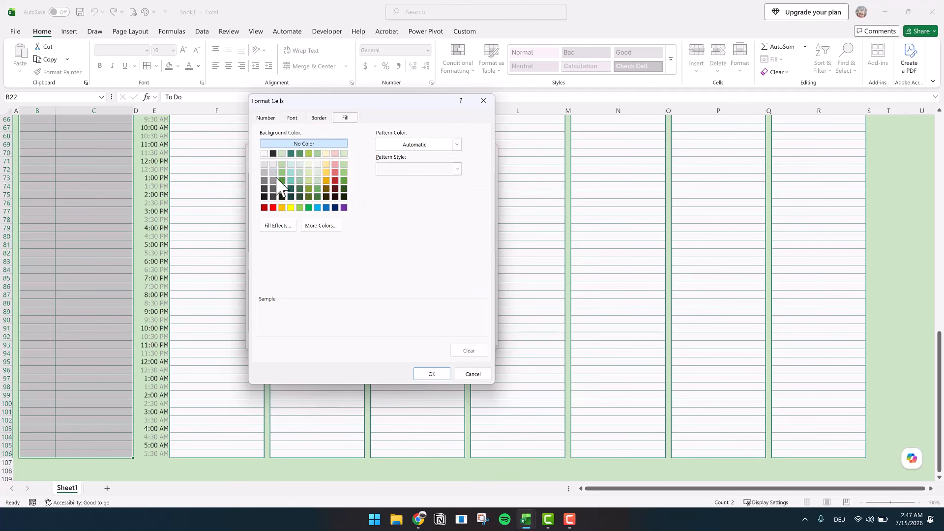
{"action": "left_click", "coordinate": [320, 225]}
{"action": "left_click", "coordinate": [350, 186]}
{"action": "left_click", "coordinate": [366, 302]}
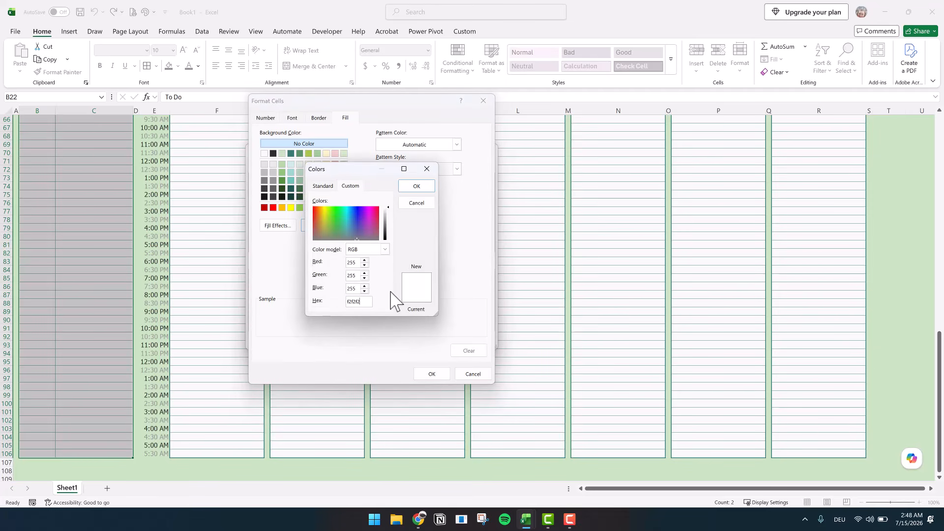
{"action": "type", "text": "f2f2f2"}
{"action": "left_click", "coordinate": [416, 186]}
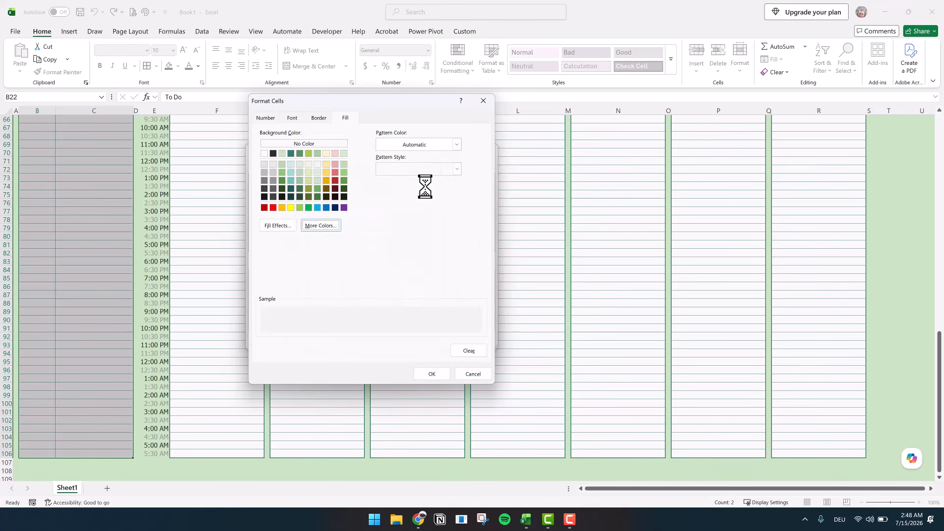
Set the done-task rule's font to gray with strikethrough and apply the rule.
{"action": "left_click", "coordinate": [291, 119]}
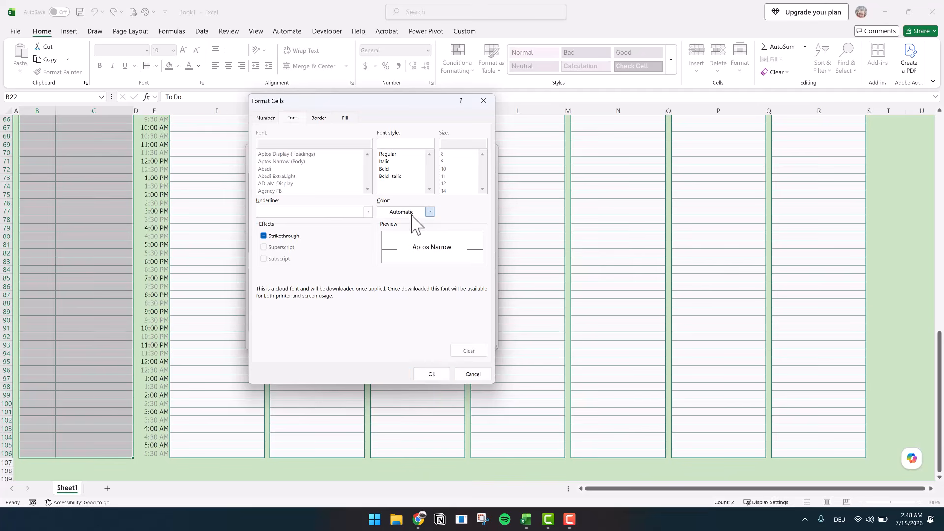
{"action": "left_click", "coordinate": [429, 212]}
{"action": "left_click", "coordinate": [399, 291]}
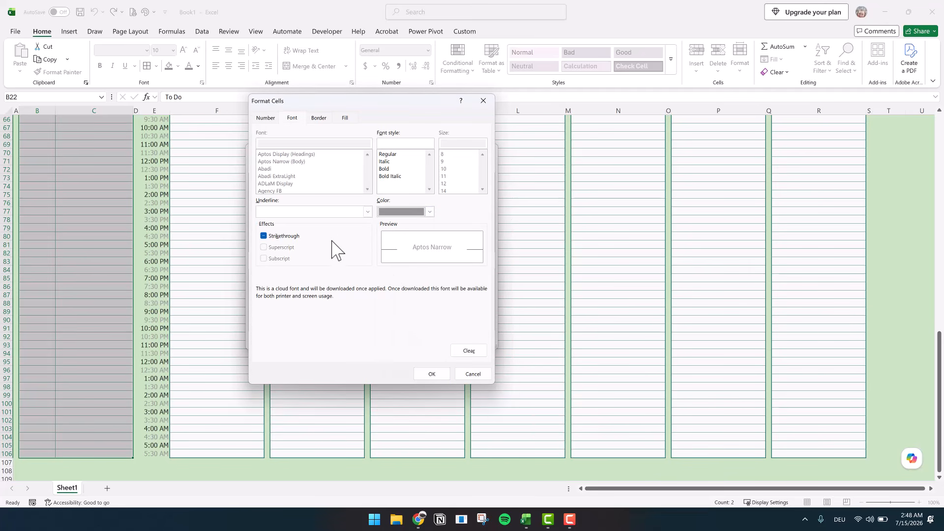
{"action": "left_click", "coordinate": [264, 236]}
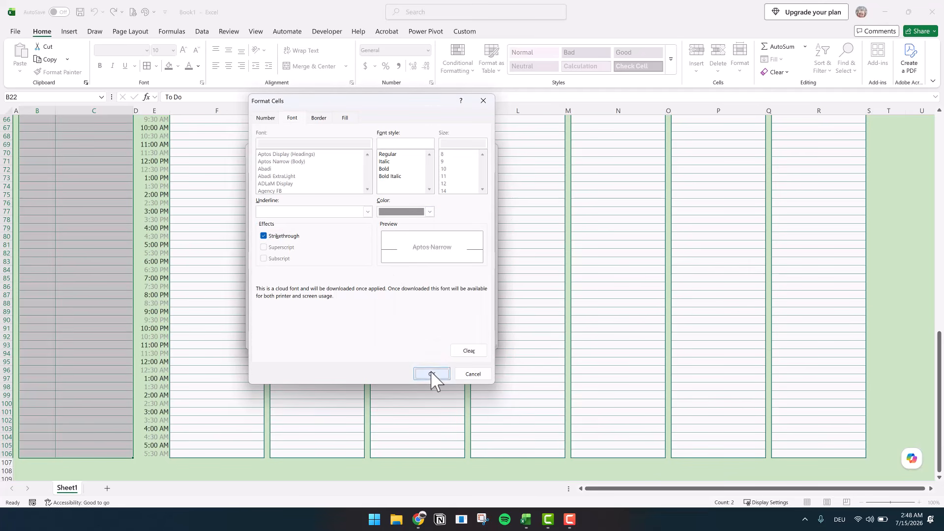
{"action": "left_click", "coordinate": [431, 375]}
{"action": "left_click", "coordinate": [438, 339]}
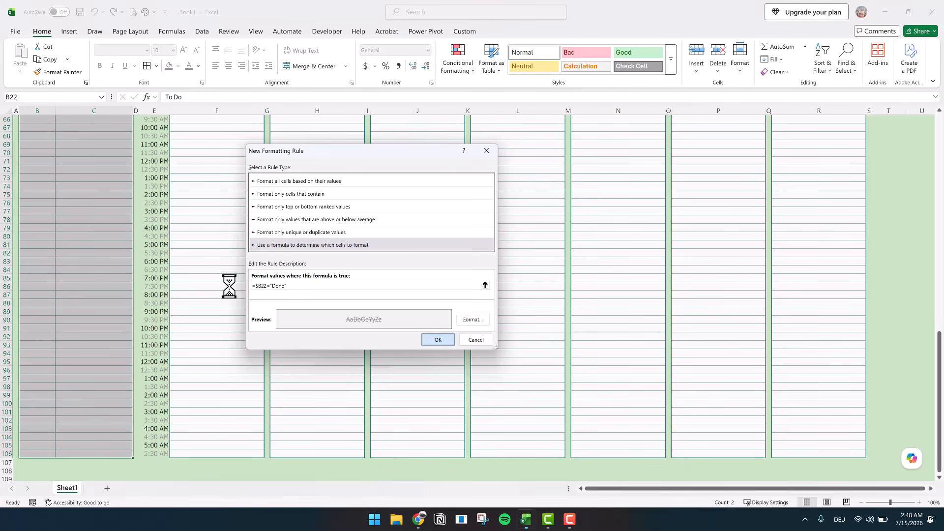
Set the status of the "This video" task in B22 to Done.
{"action": "left_click", "coordinate": [104, 277]}
{"action": "scroll", "coordinate": [105, 278], "scroll_direction": "up", "scroll_amount": 20}
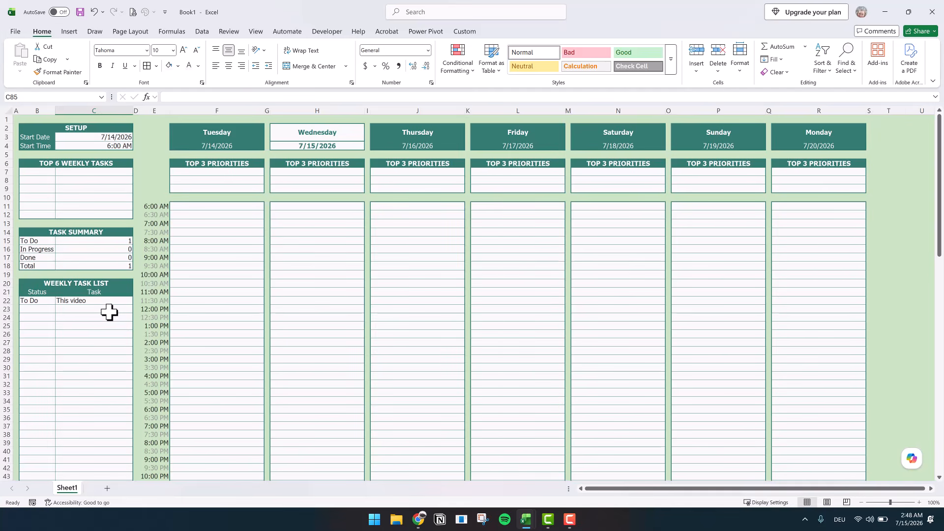
{"action": "left_click", "coordinate": [49, 301]}
{"action": "left_click", "coordinate": [58, 300]}
{"action": "left_click", "coordinate": [31, 326]}
{"action": "left_click", "coordinate": [54, 368]}
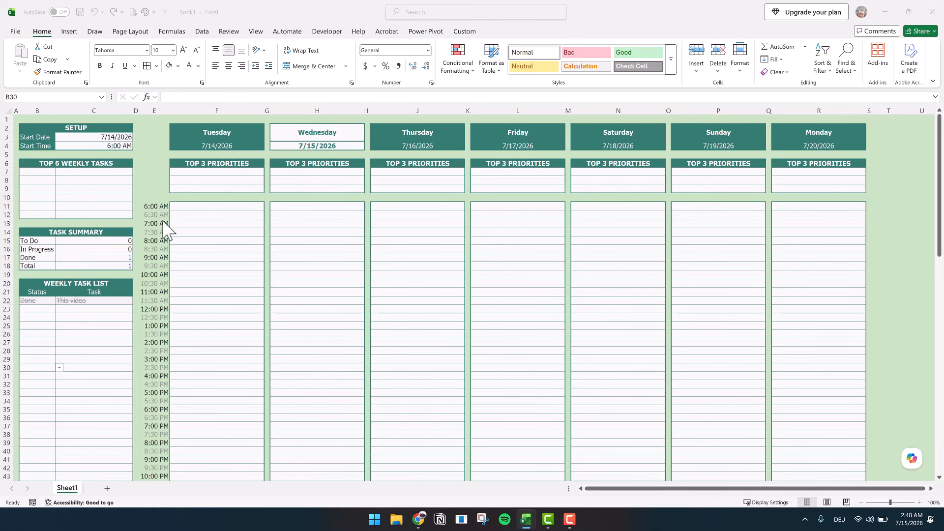
Merge the Tuesday block from 6:00 AM to 10:00 AM (F11:F19) and fill it light yellow.
{"action": "left_click", "coordinate": [187, 257]}
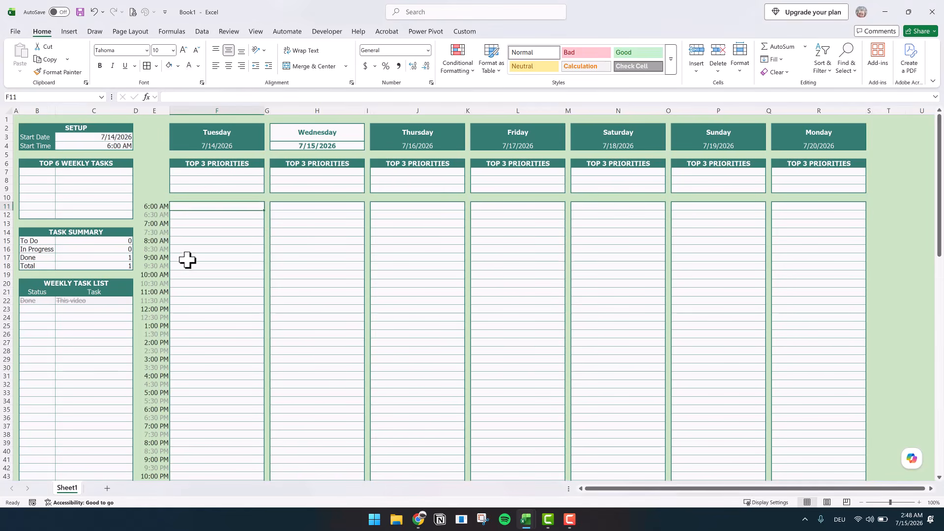
{"action": "left_click", "coordinate": [177, 206]}
{"action": "left_click_drag", "start_coordinate": [178, 205], "coordinate": [179, 273]}
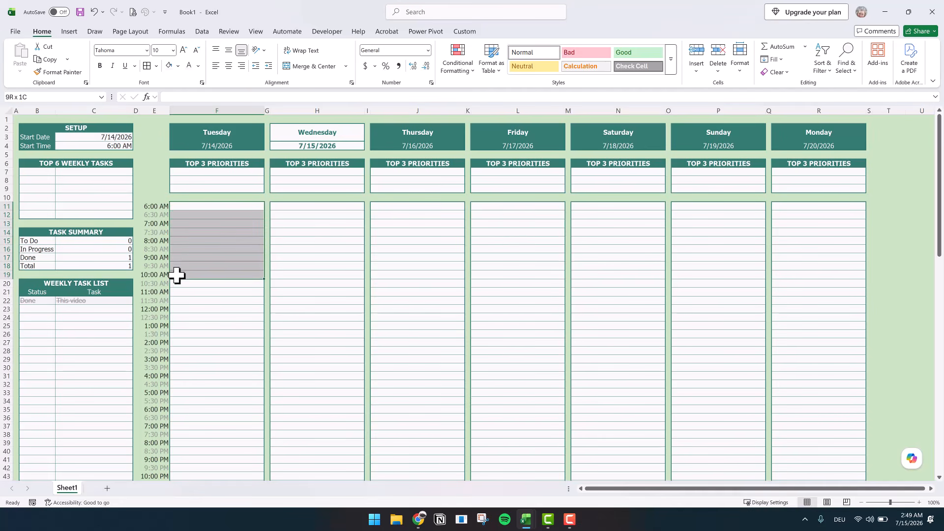
{"action": "left_click", "coordinate": [310, 66]}
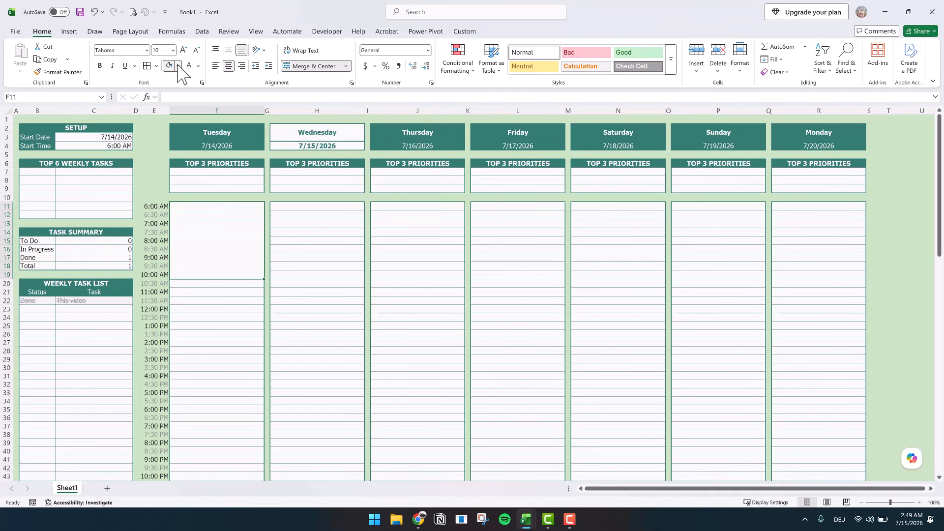
{"action": "left_click", "coordinate": [177, 64]}
{"action": "left_click", "coordinate": [275, 129]}
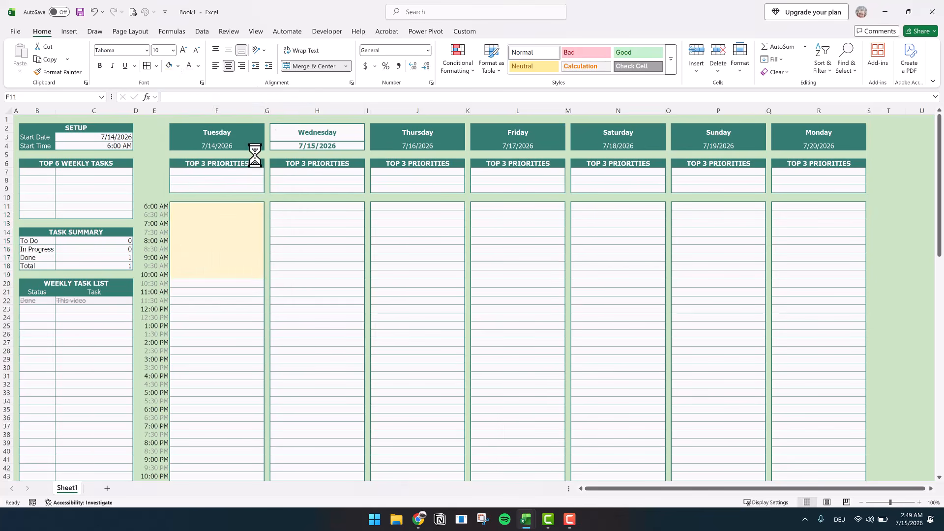
Enter "Go to Work" in the merged Tuesday morning block and align it vertically in the middle.
{"action": "type", "text": "Go "}
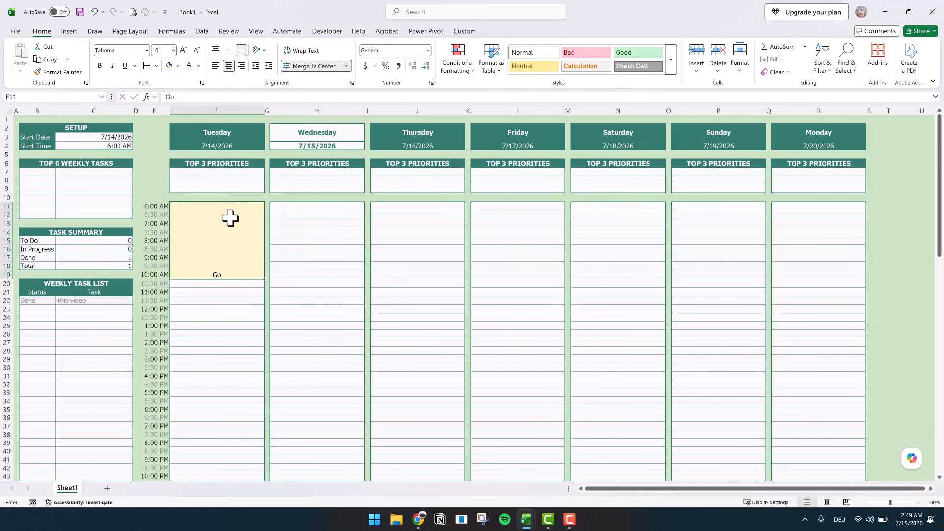
{"action": "type", "text": "to Work"}
{"action": "key", "text": "Return"}
{"action": "left_click", "coordinate": [219, 242]}
{"action": "left_click", "coordinate": [228, 49]}
{"action": "left_click", "coordinate": [237, 344]}
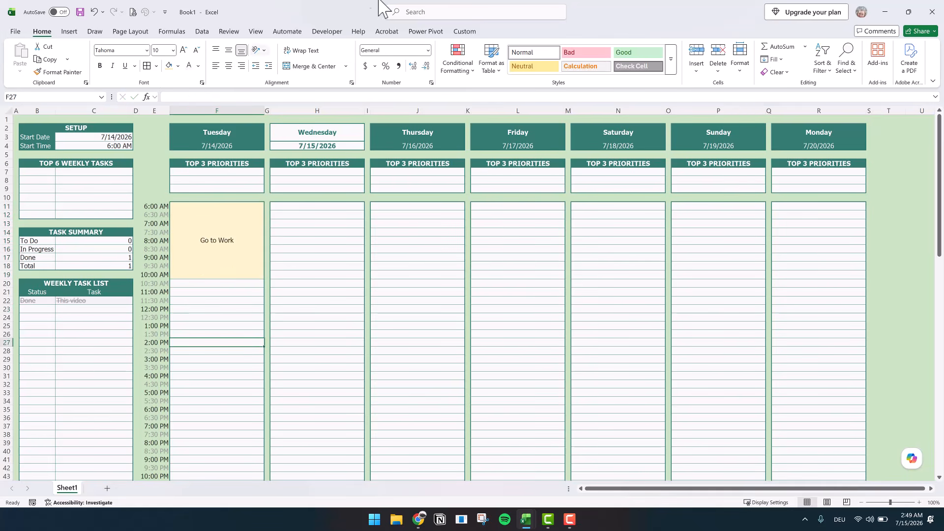
Protect the worksheet without a password, allowing only the selection of locked and unlocked cells.
{"action": "left_click", "coordinate": [228, 32]}
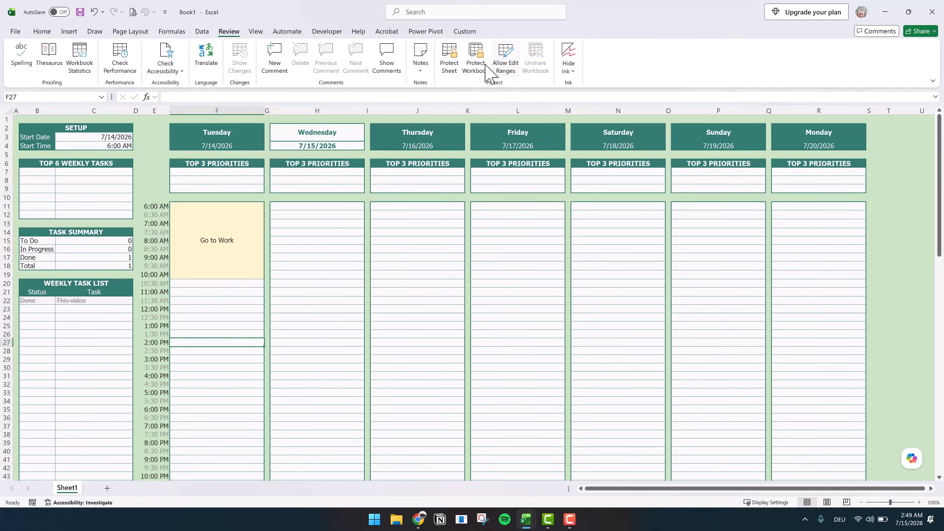
{"action": "left_click", "coordinate": [448, 59]}
{"action": "left_click", "coordinate": [394, 340]}
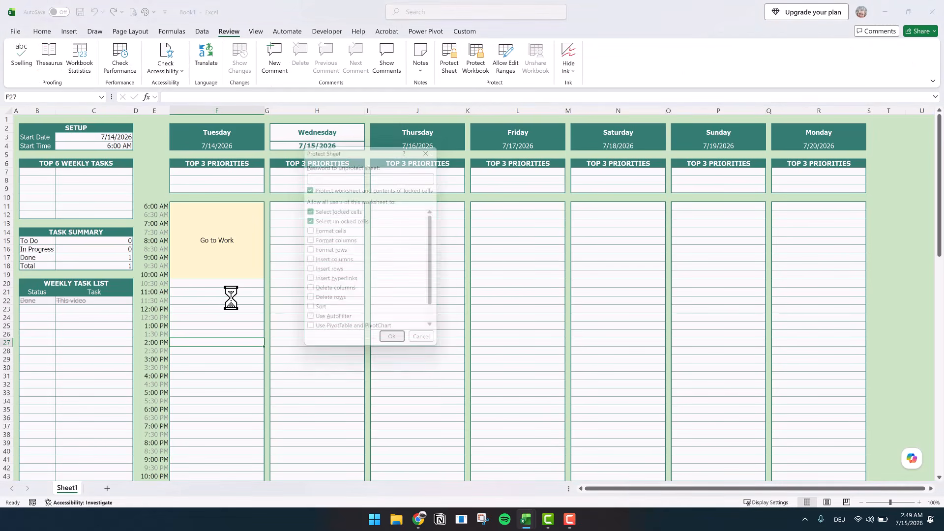
Try to delete the time formula in E22 to test the sheet protection.
{"action": "left_click", "coordinate": [202, 299]}
{"action": "left_click", "coordinate": [145, 300]}
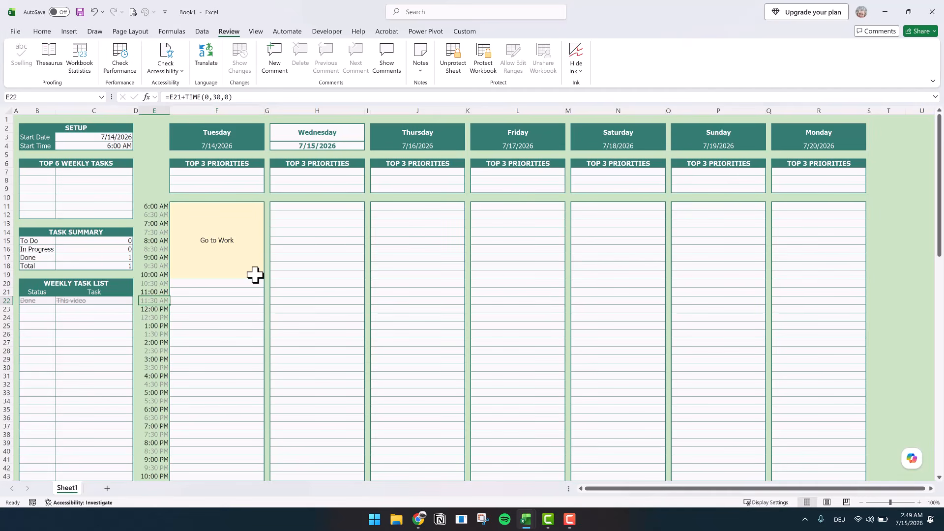
{"action": "key", "text": "Delete"}
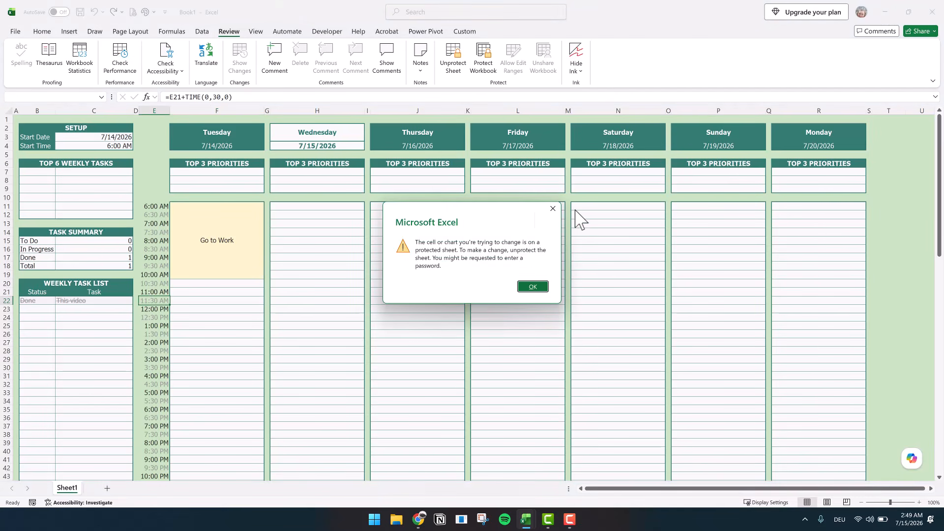
{"action": "left_click", "coordinate": [553, 208]}
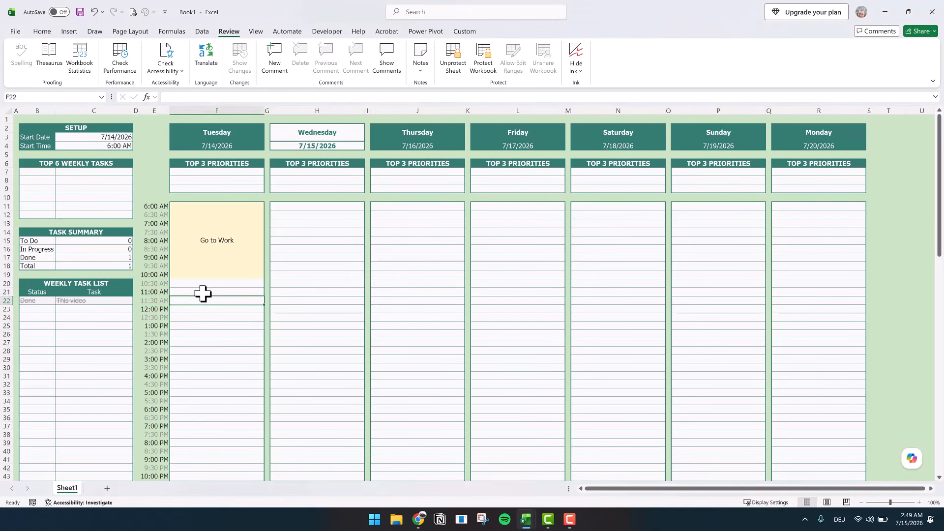
Check the formatting commands for F21:F23 on the protected sheet, then remove the sheet protection.
{"action": "left_click_drag", "start_coordinate": [204, 291], "coordinate": [204, 313]}
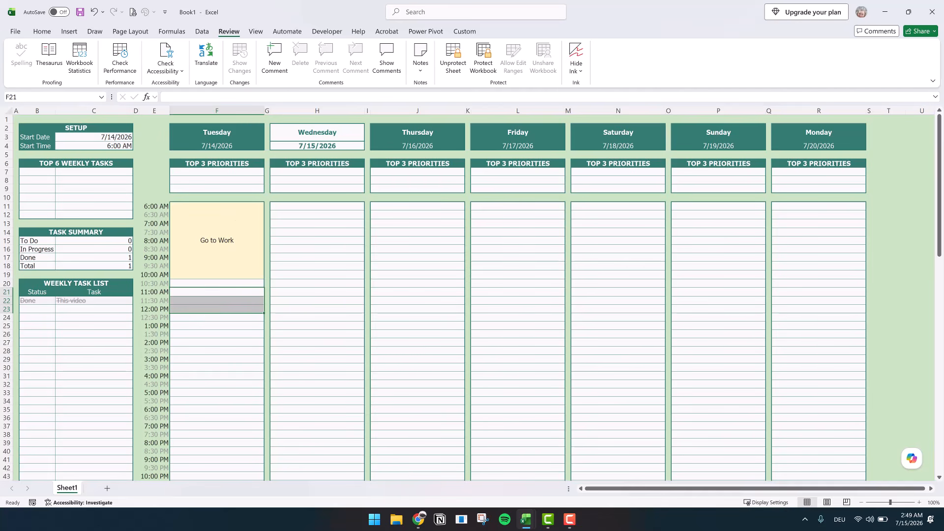
{"action": "left_click", "coordinate": [42, 32]}
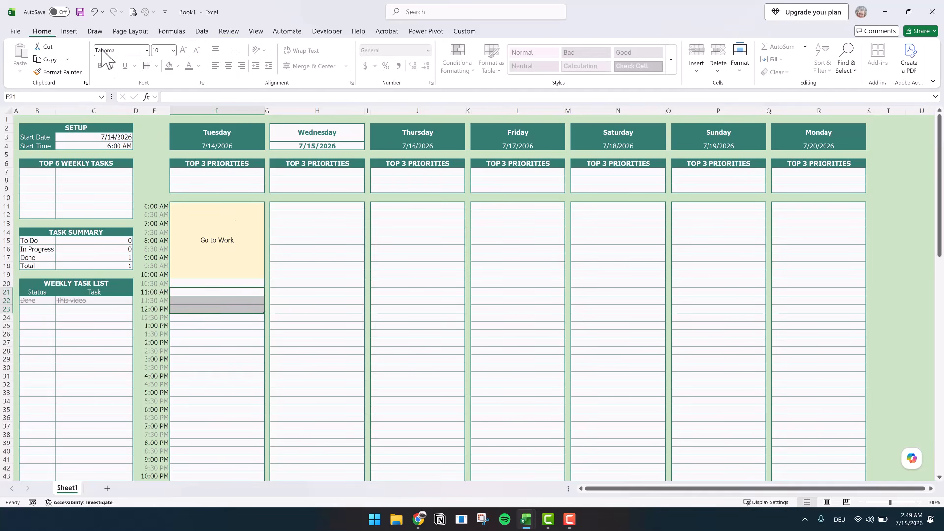
{"action": "left_click", "coordinate": [220, 364]}
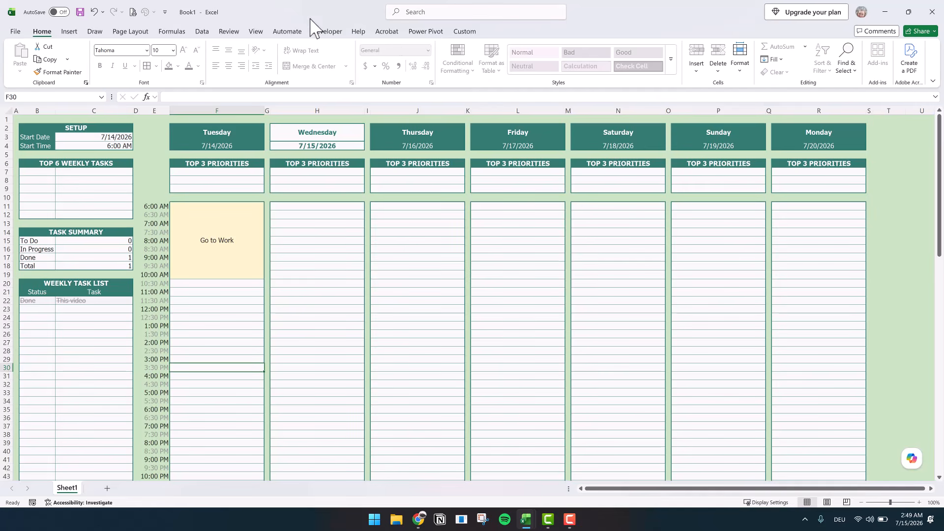
{"action": "left_click", "coordinate": [229, 32]}
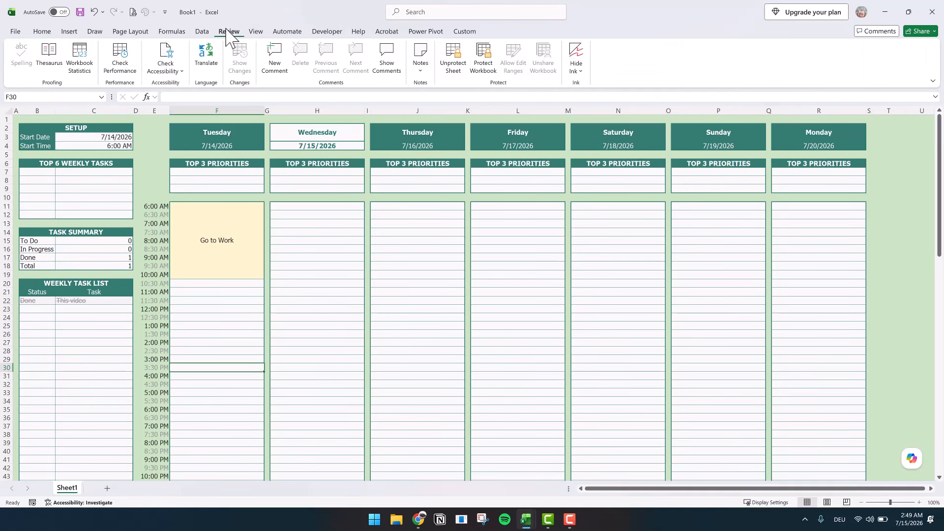
{"action": "left_click", "coordinate": [452, 58]}
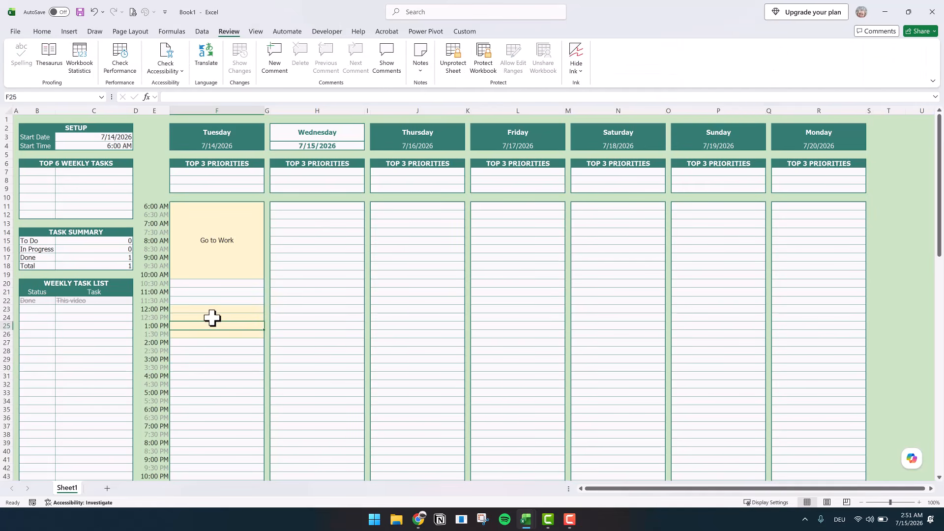
Enter "lunch break" in the Tuesday 12:30 PM slot (F24) and center it horizontally.
{"action": "left_click", "coordinate": [209, 314]}
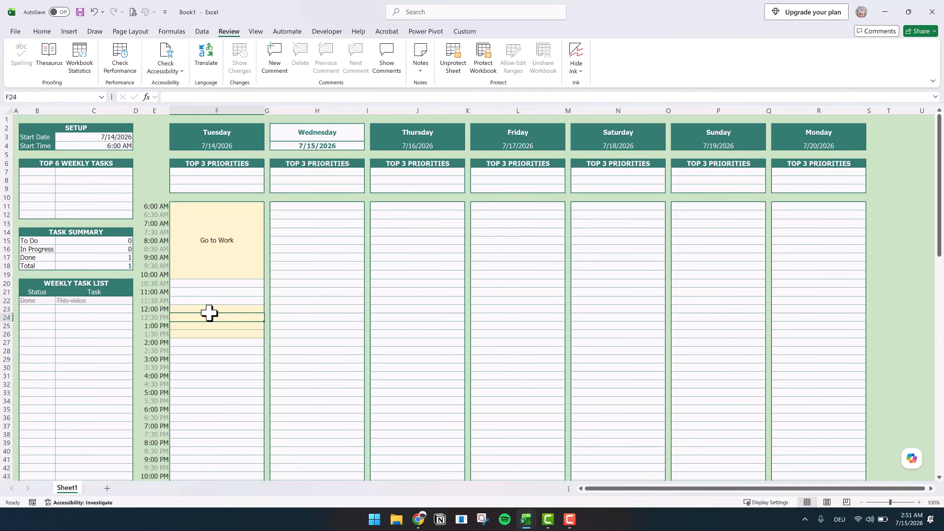
{"action": "type", "text": "lunch break"}
{"action": "left_click", "coordinate": [223, 348]}
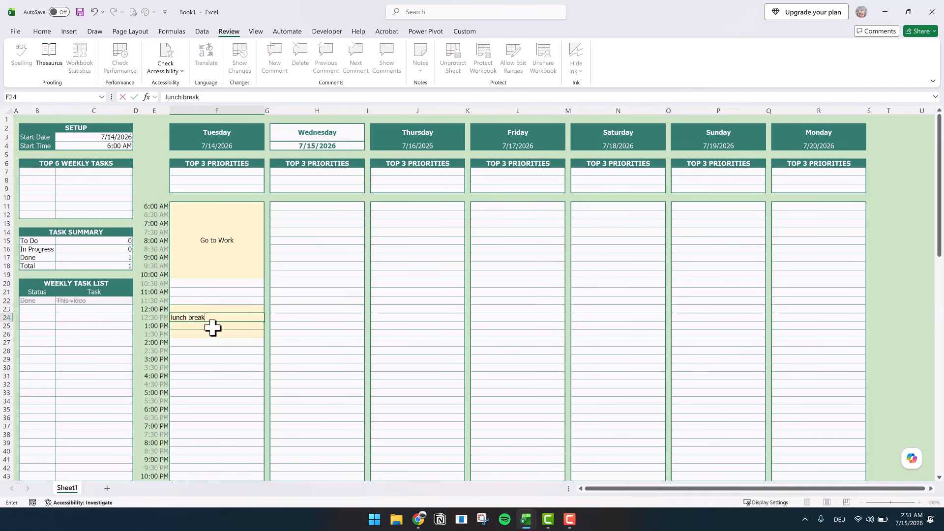
{"action": "left_click", "coordinate": [202, 319]}
{"action": "left_click", "coordinate": [42, 33]}
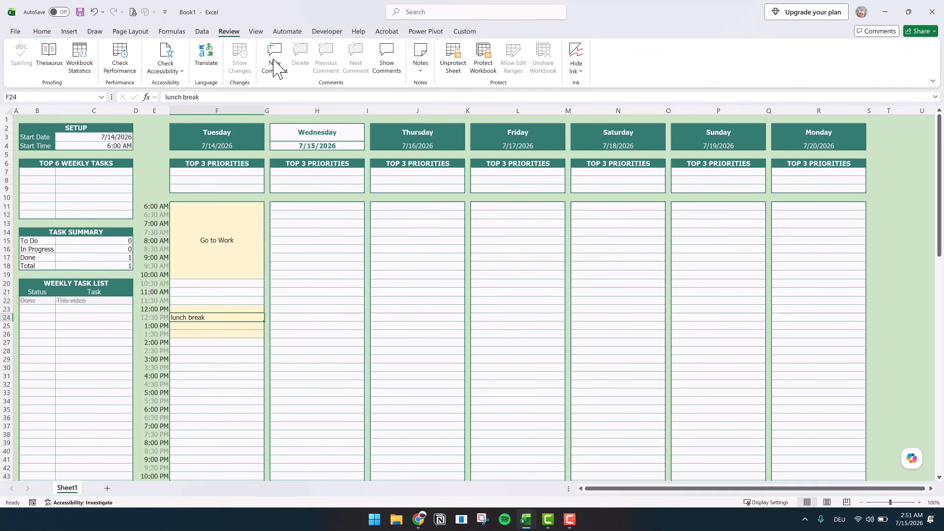
{"action": "left_click", "coordinate": [229, 66]}
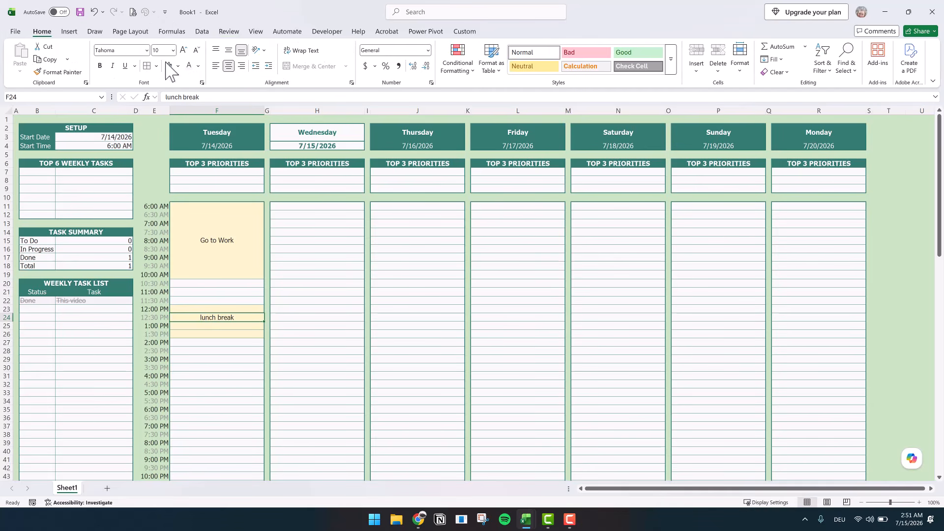
Fill Tuesday's top 3 priorities with "finish client report", "Team meeting" and "workout".
{"action": "left_click", "coordinate": [222, 171]}
{"action": "type", "text": "finish"}
{"action": "type", "text": " client report"}
{"action": "key", "text": "Return"}
{"action": "type", "text": "Te"}
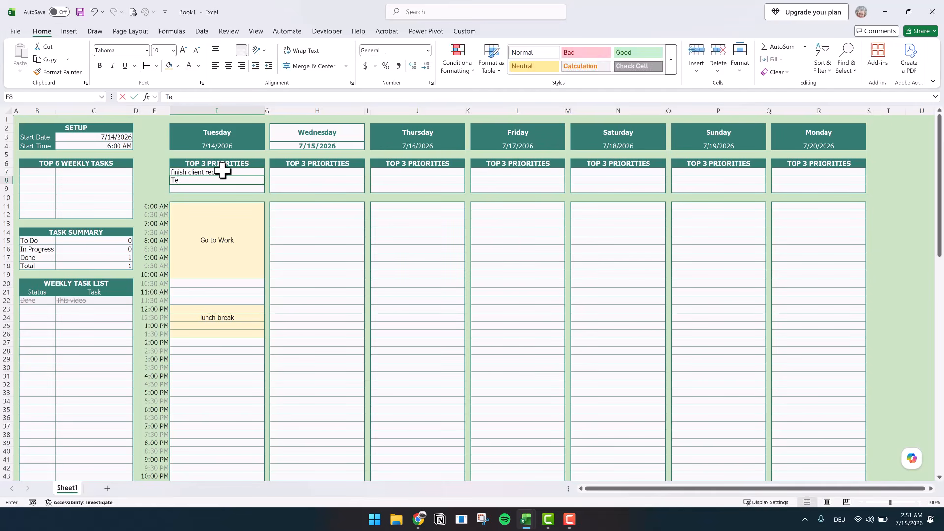
{"action": "type", "text": "am meeting"}
{"action": "key", "text": "Return"}
{"action": "type", "text": "workout"}
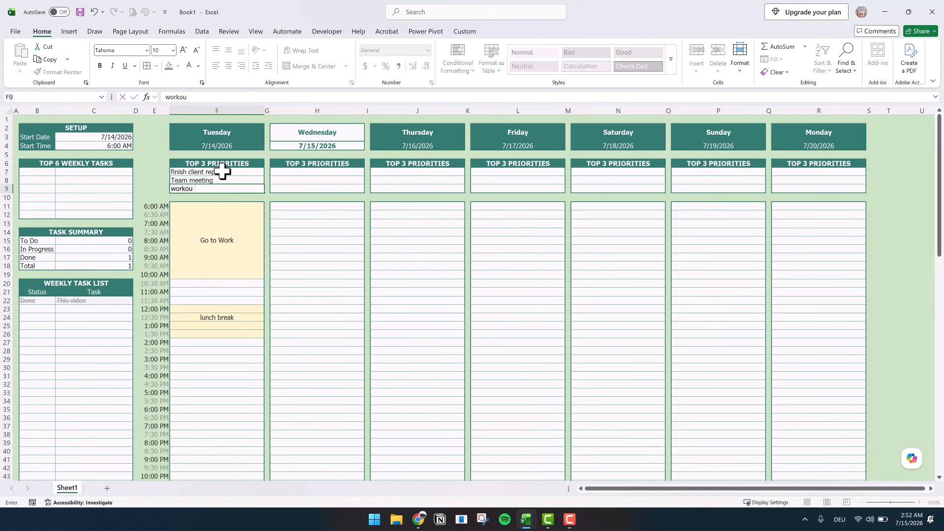
Merge B7:C7 in the top 6 weekly tasks, enter "Prepare presentation slides" and left-align it.
{"action": "left_click", "coordinate": [61, 171]}
{"action": "left_click_drag", "start_coordinate": [60, 171], "coordinate": [36, 174]}
{"action": "left_click", "coordinate": [313, 66]}
{"action": "type", "text": "Prepare presentation slides"}
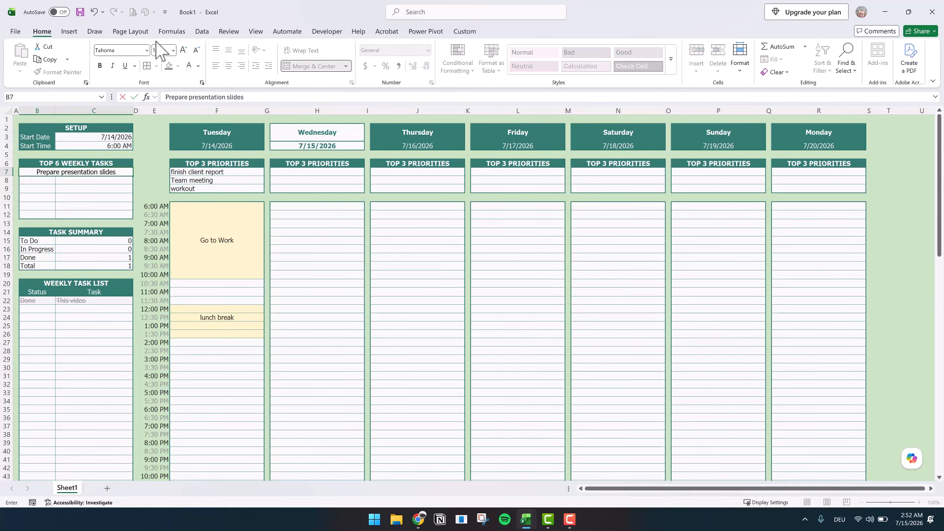
{"action": "left_click", "coordinate": [46, 175]}
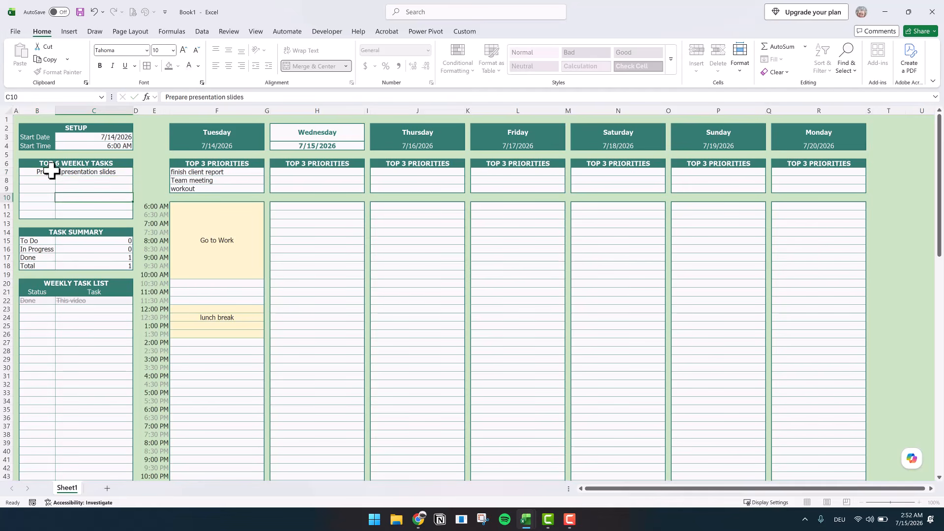
{"action": "left_click", "coordinate": [216, 66]}
Enter "Research next vide" as the second task in C23 of the weekly task list.
{"action": "left_click", "coordinate": [27, 310]}
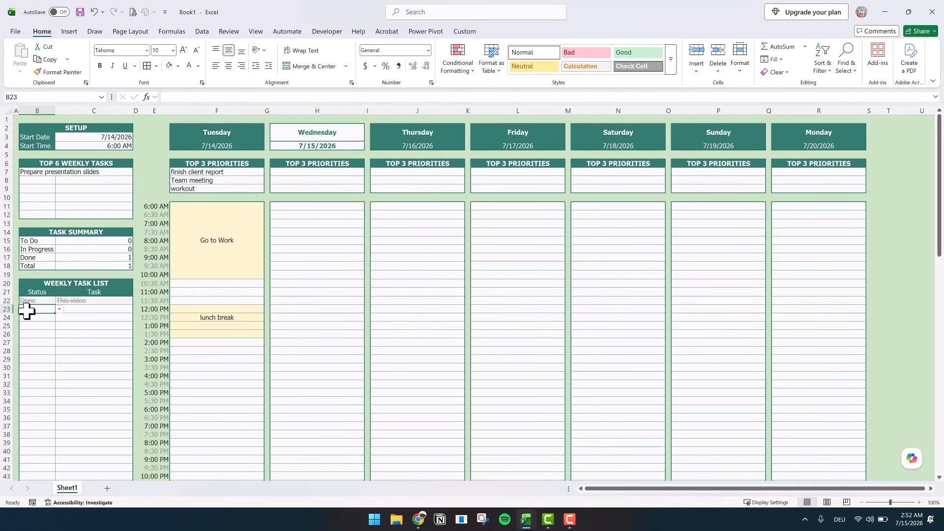
{"action": "left_click", "coordinate": [87, 309]}
{"action": "type", "text": "Research next vide"}
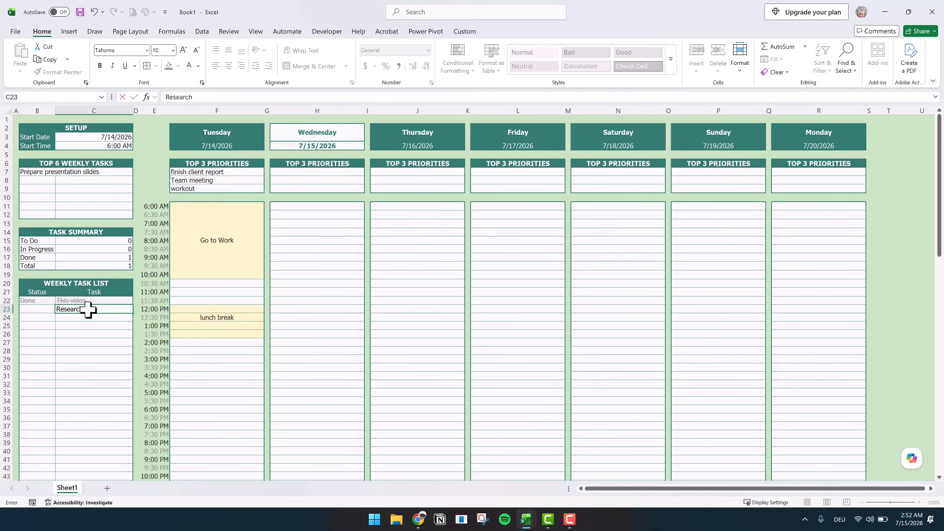